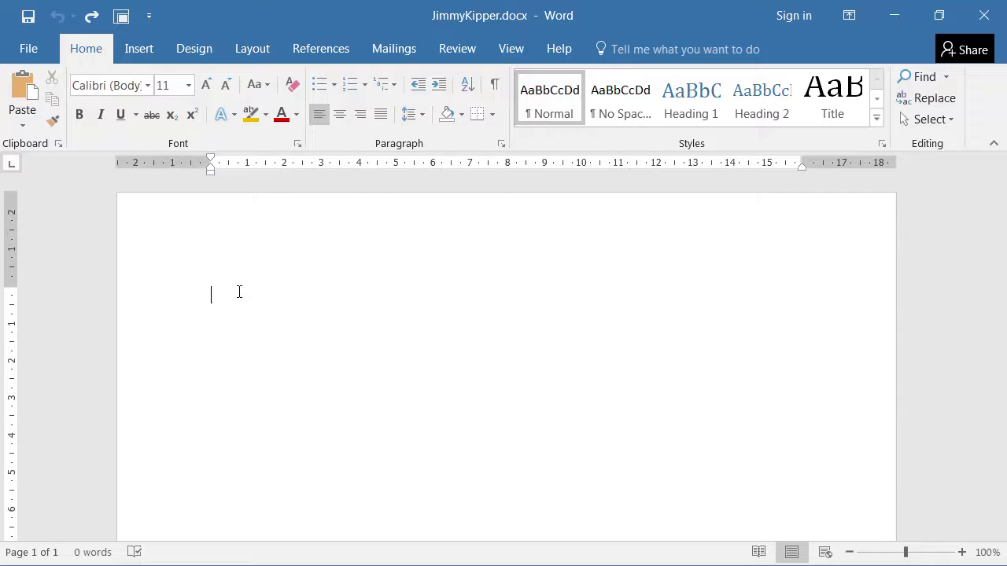
Hide the document rulers and show them again.
key("alt")
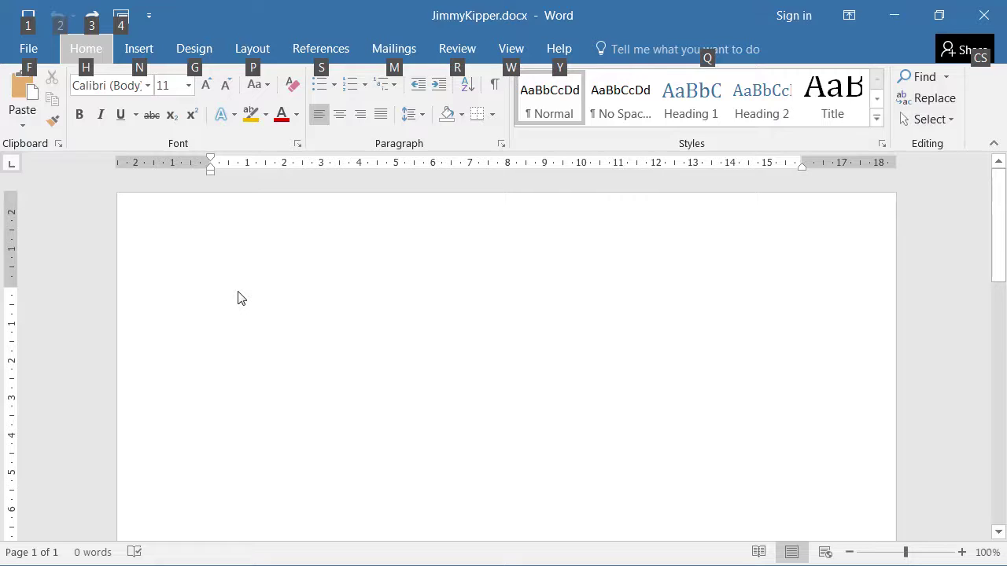
key("w")
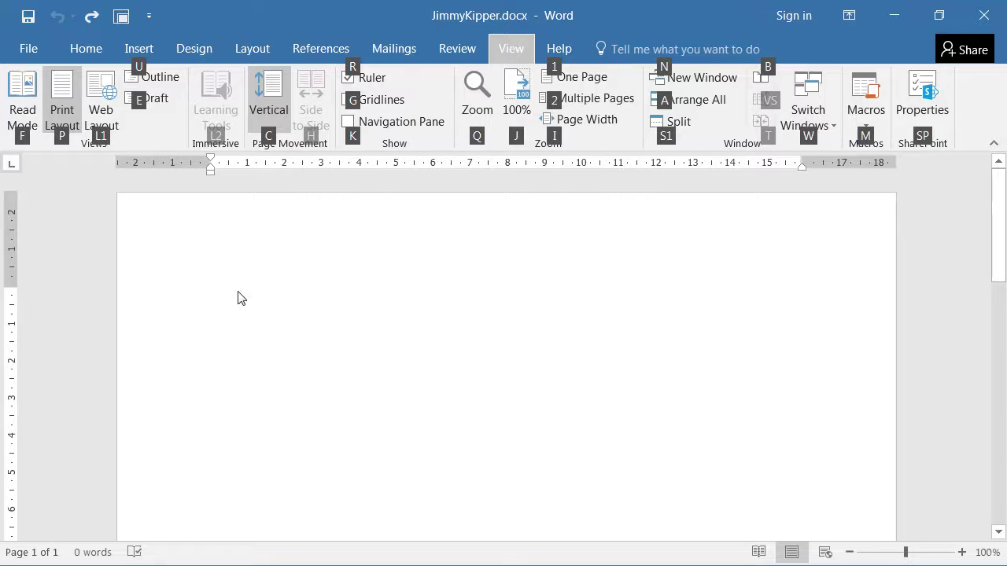
key("r")
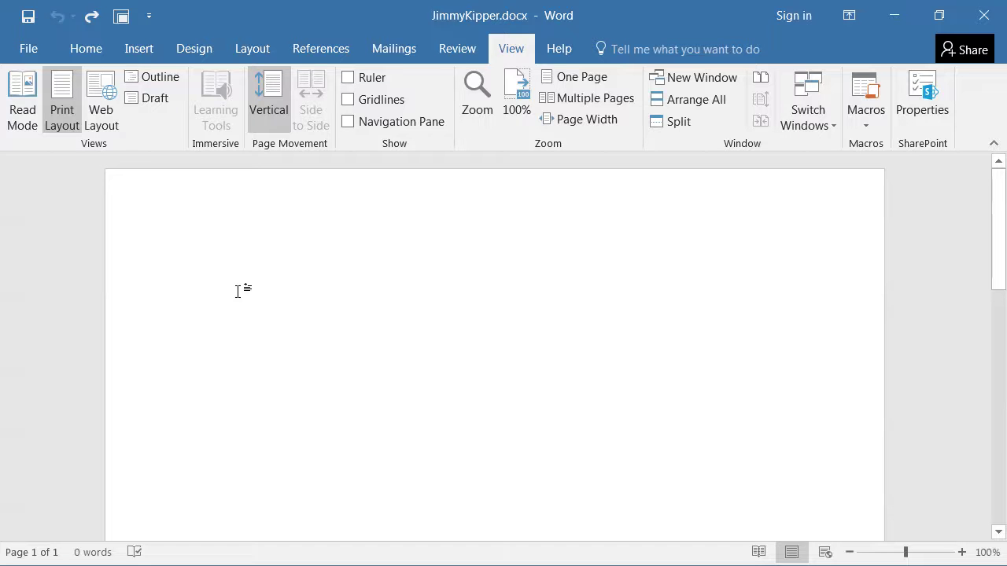
key("alt")
key("w")
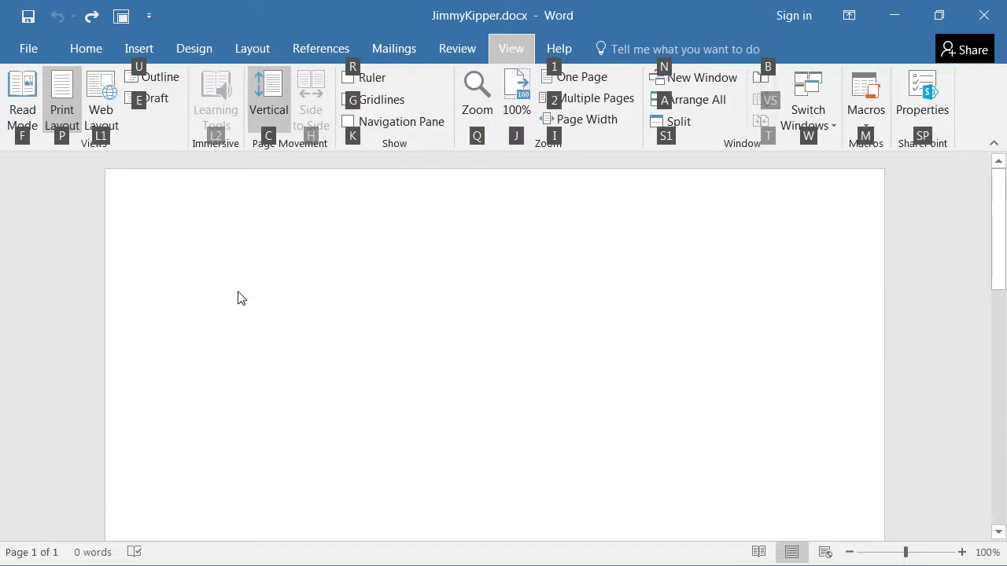
key("r")
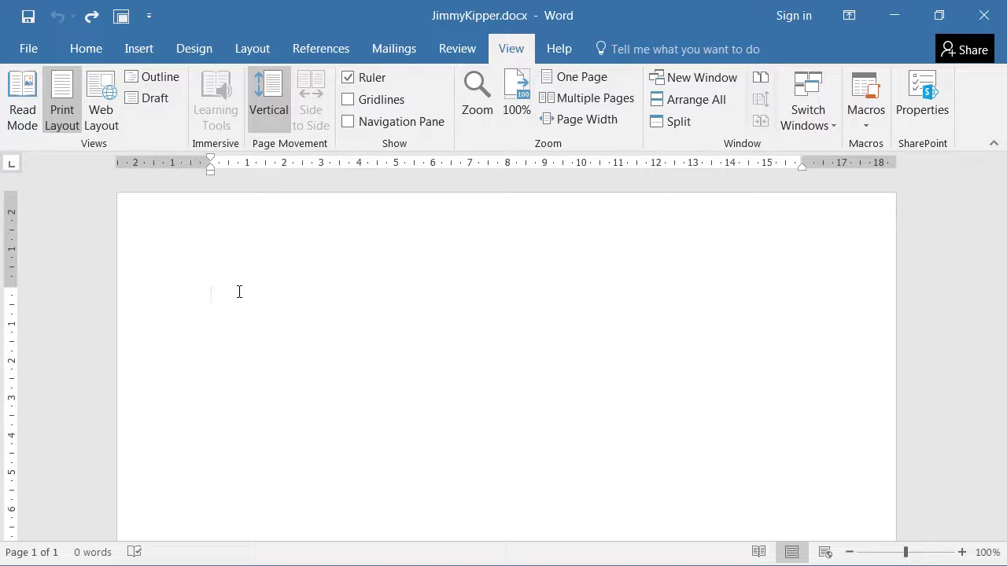
Set the font for the empty document's first line to Arial.
key("alt")
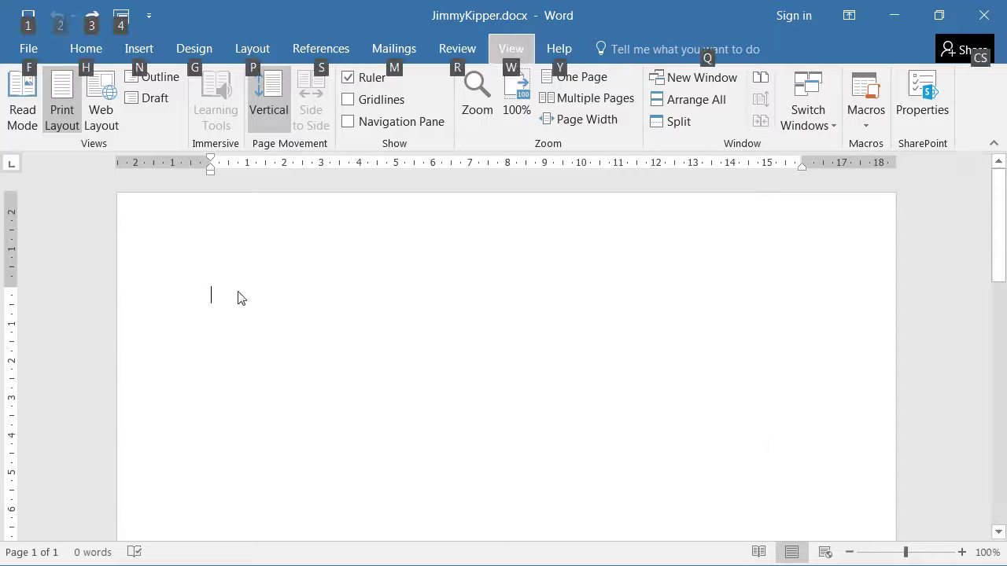
key("h")
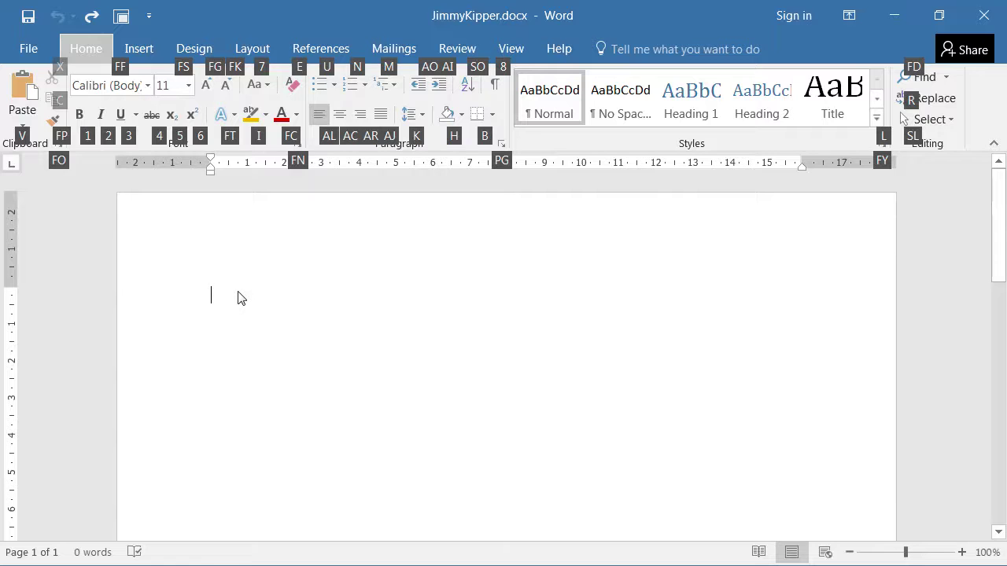
key("f")
key("f")
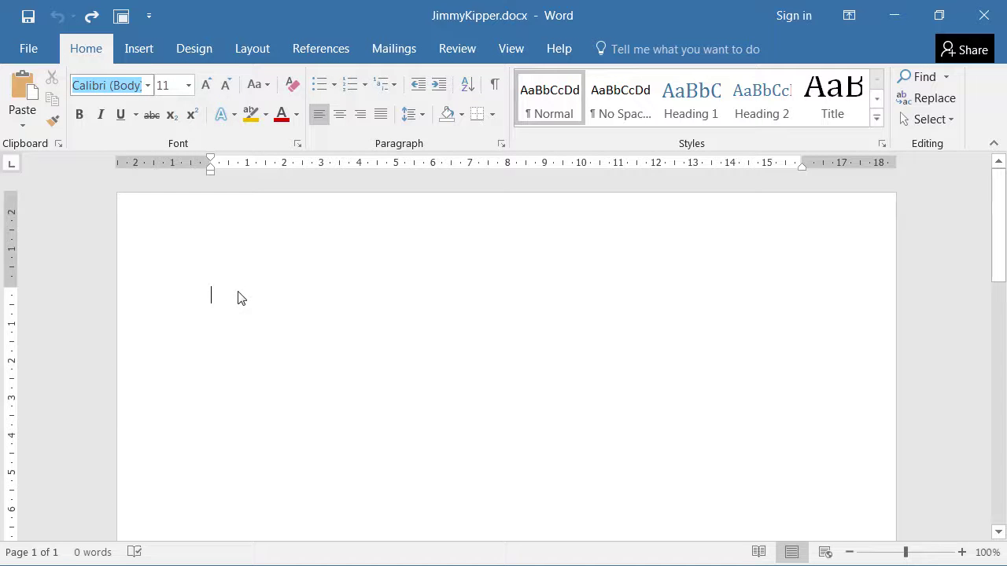
type("Arial")
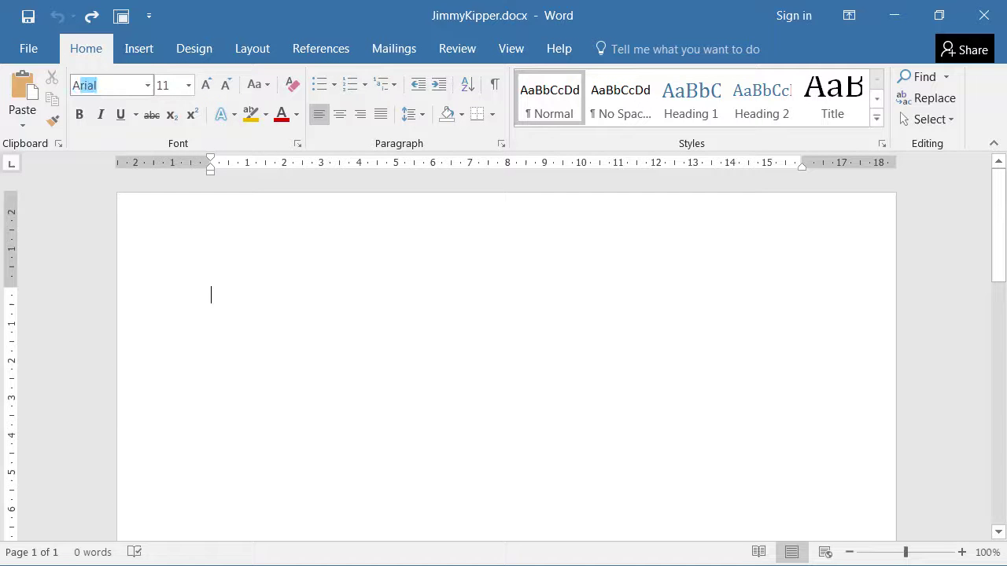
key("Return")
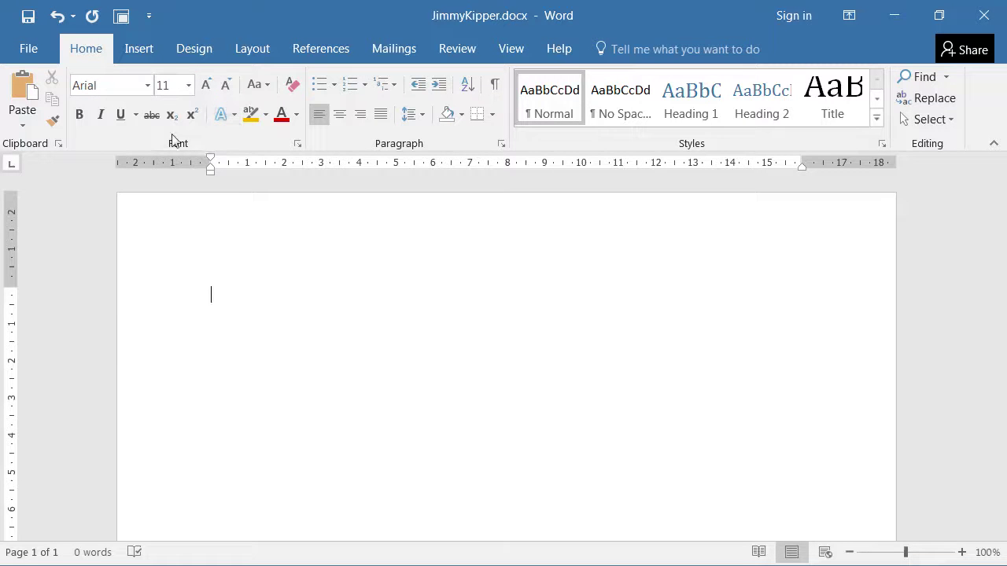
Adjust the font size one point at a time, ending at 20 pt.
key("ctrl+bracketleft")
key("ctrl+bracketleft")
key("ctrl+bracketright")
key("ctrl+bracketright")
key("ctrl+bracketright")
key("ctrl+bracketright")
key("ctrl+bracketright")
key("ctrl+bracketright")
key("ctrl+bracketright")
key("ctrl+bracketright")
key("ctrl+bracketright")
key("ctrl+bracketright")
key("ctrl+bracketright")
Write "Sans serif font" on the first line and start a new line below it.
type("San")
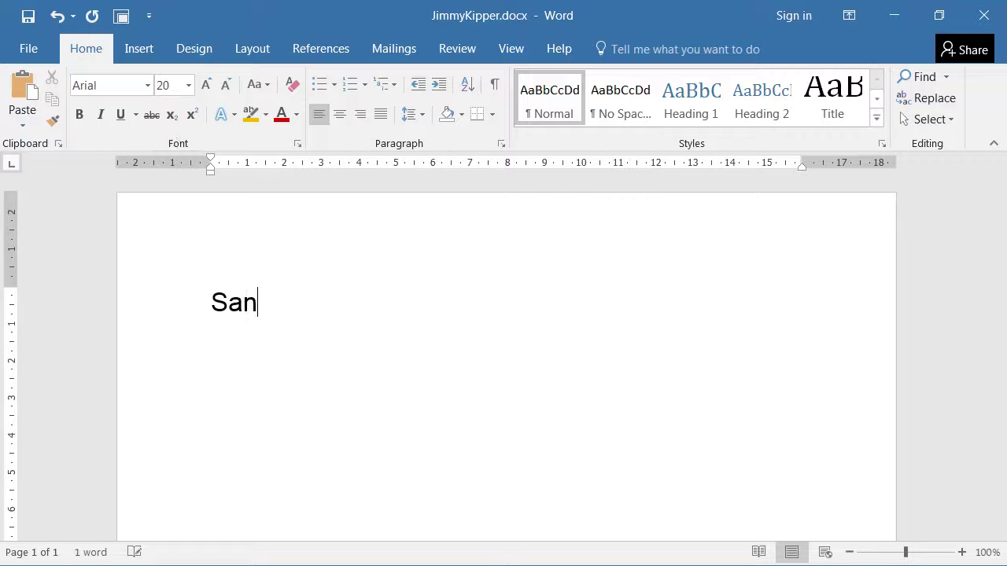
type("s serif font")
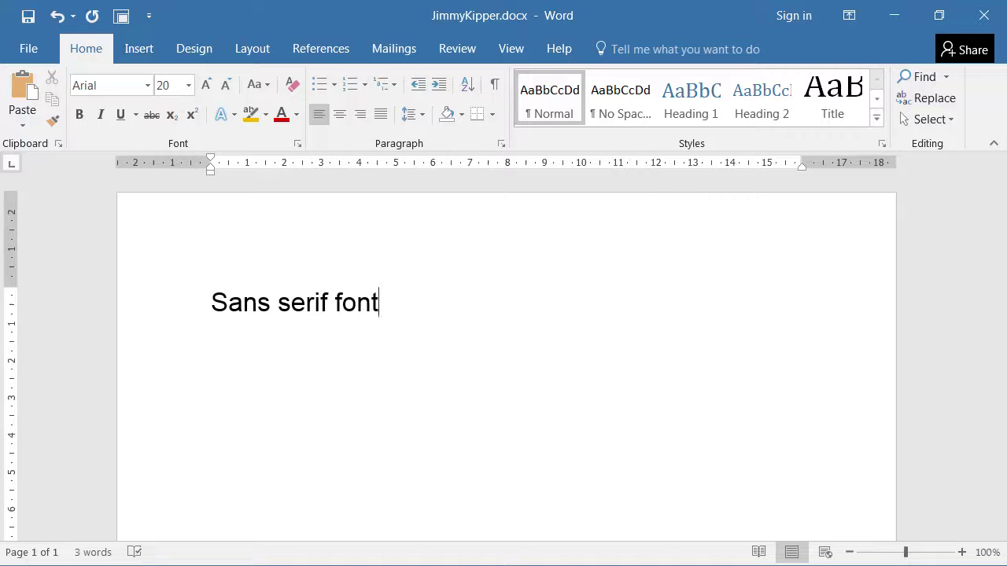
key("Return")
Examine the text effects available for the font, including text fill, text outline and 3-D format settings.
left_click(147, 85)
left_click(147, 85)
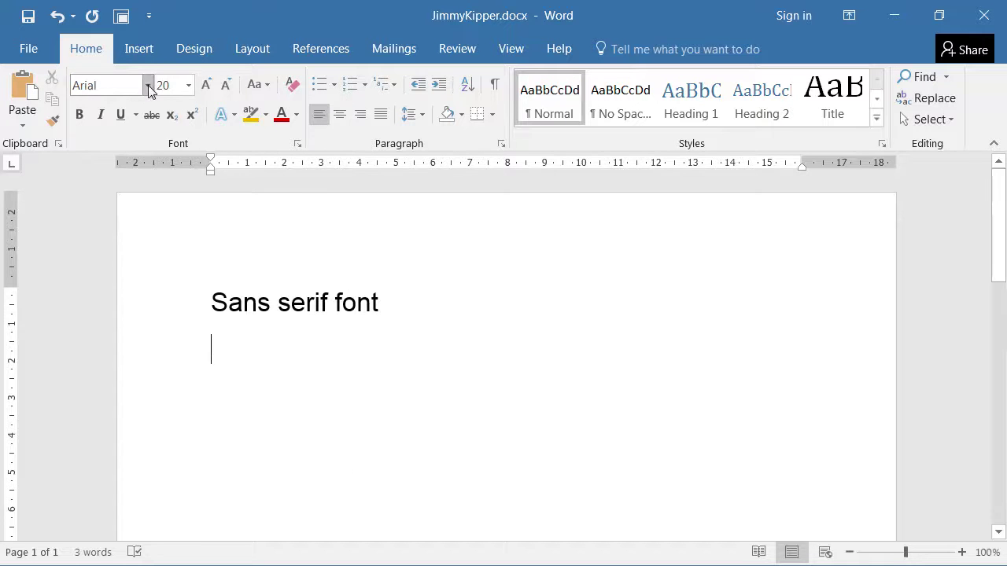
key("ctrl+d")
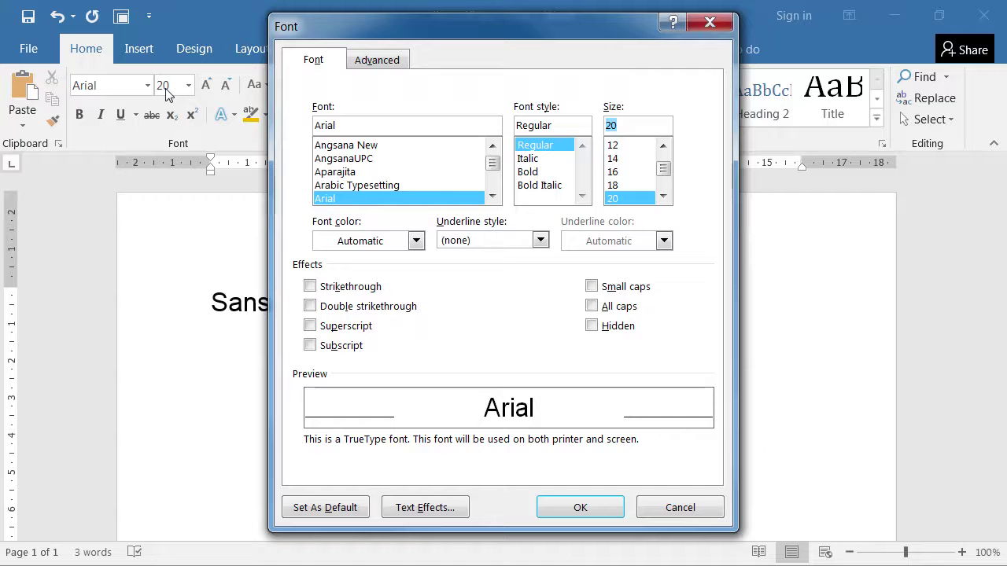
left_click(425, 508)
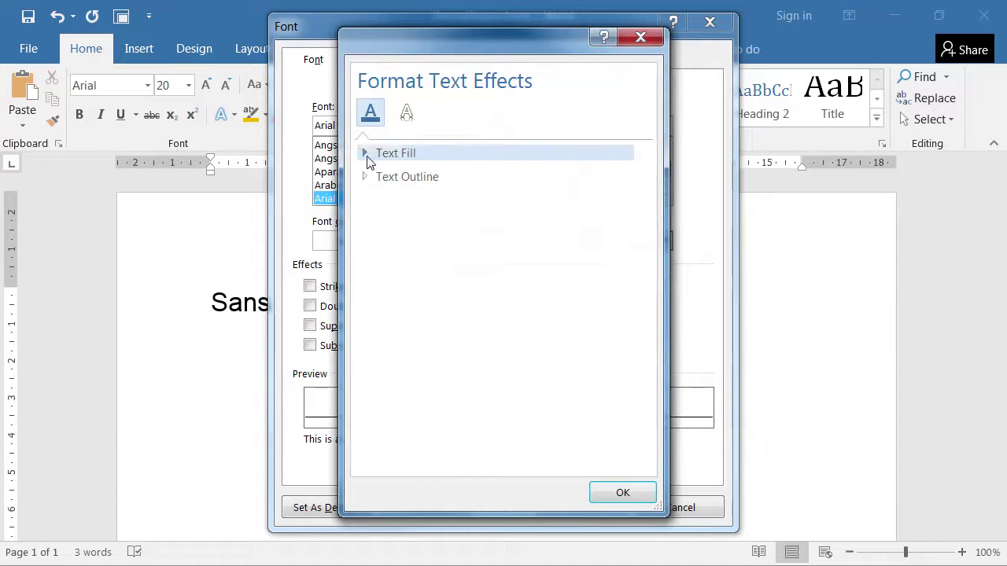
left_click(366, 157)
left_click(363, 311)
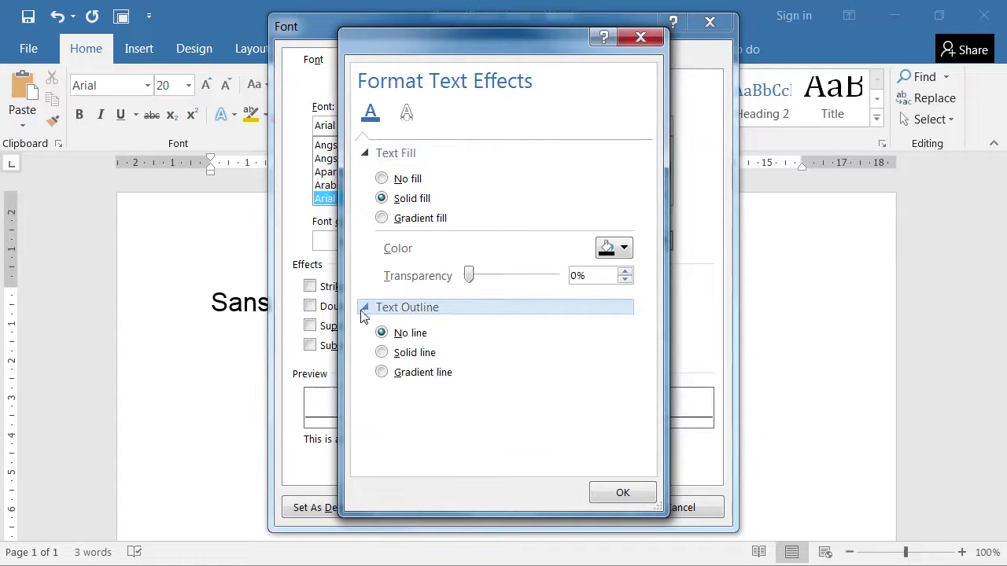
left_click(407, 115)
left_click(364, 248)
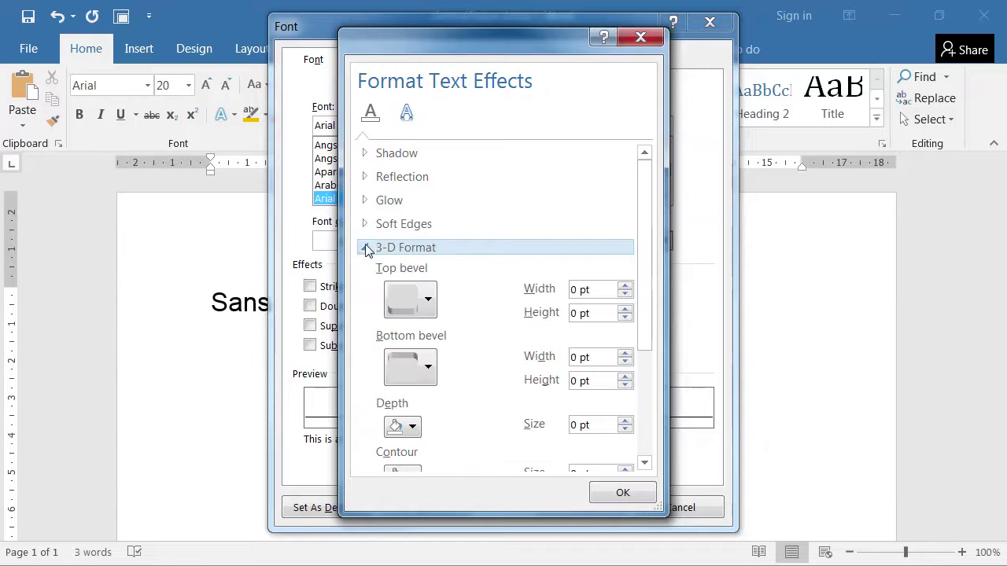
left_click(364, 248)
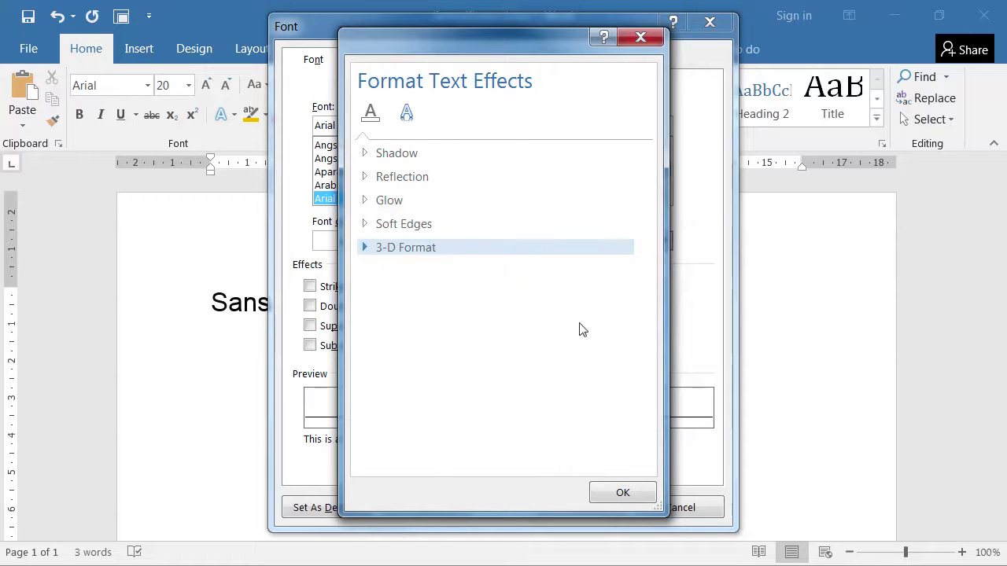
left_click(637, 39)
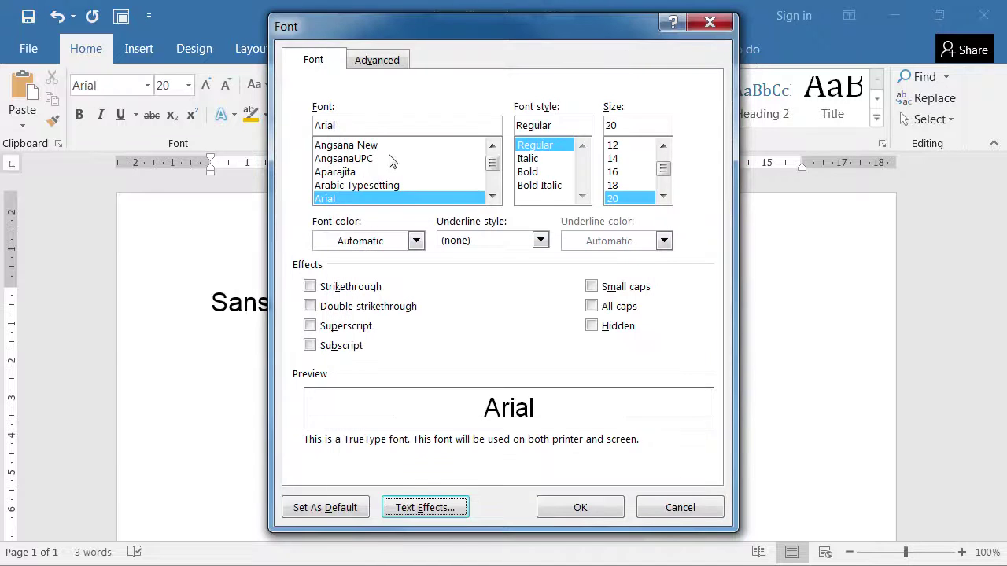
Set the second line's font to Times New Roman and write "Serif font" on it.
left_click(359, 126)
double_click(359, 125)
type("T")
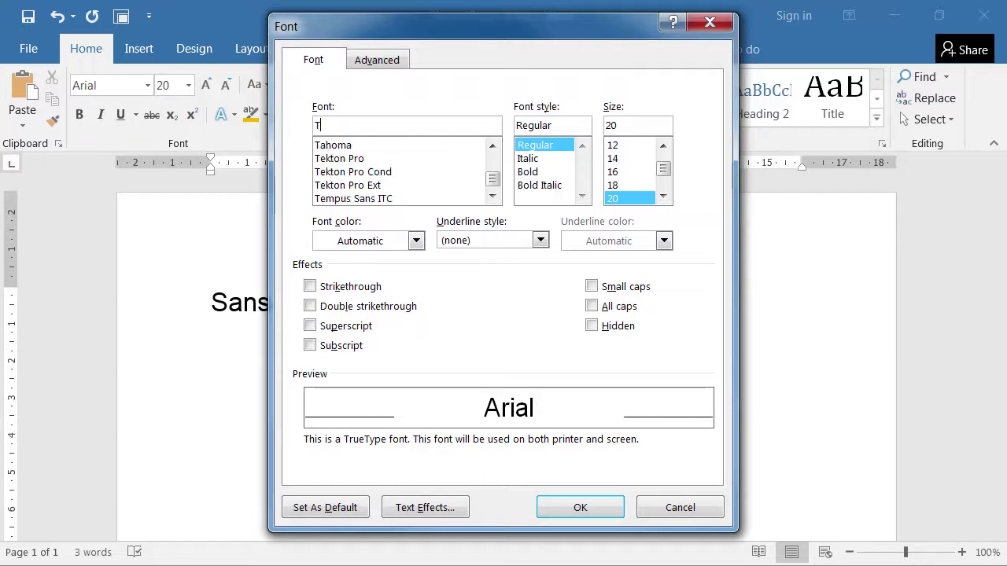
type("imes")
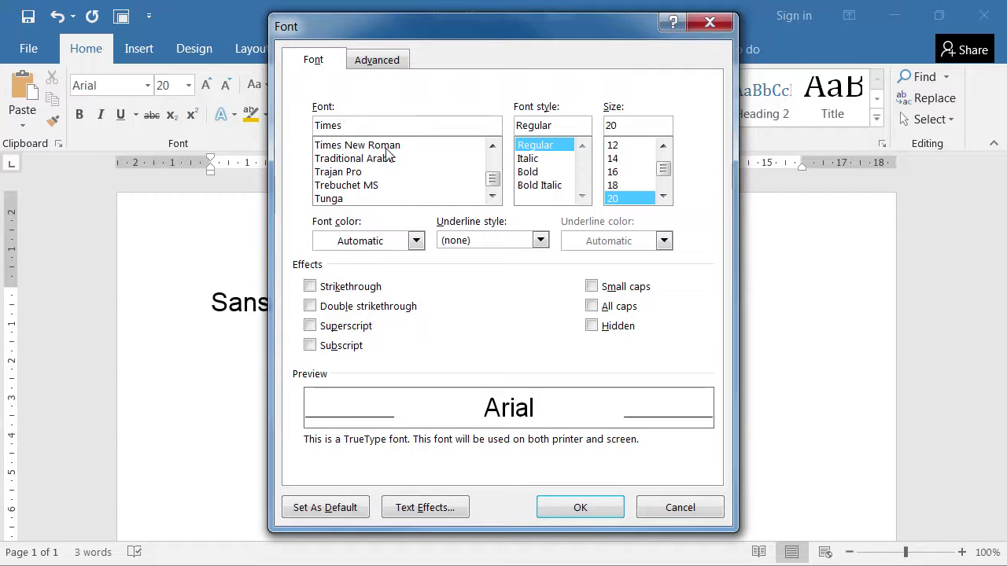
left_click(384, 149)
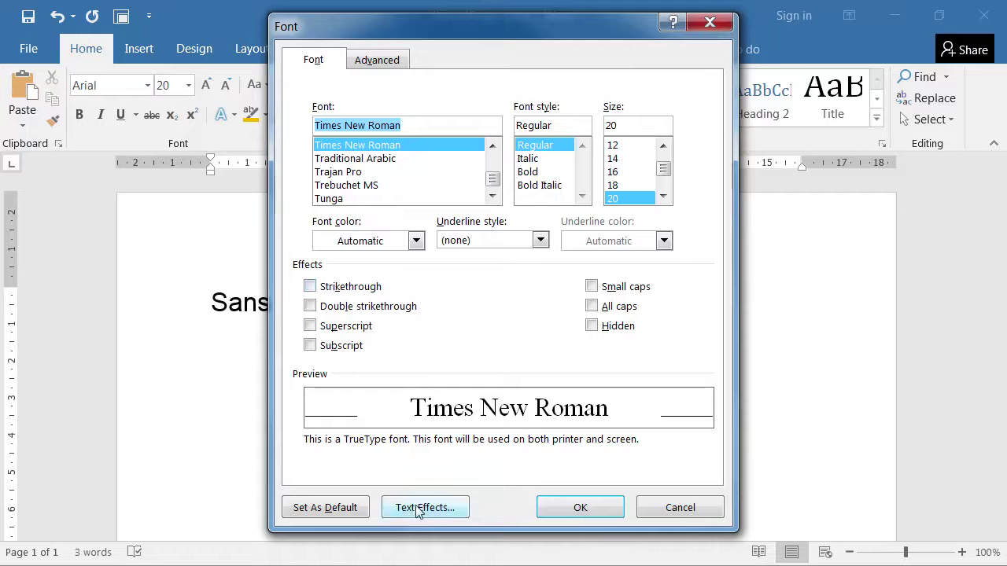
left_click(381, 62)
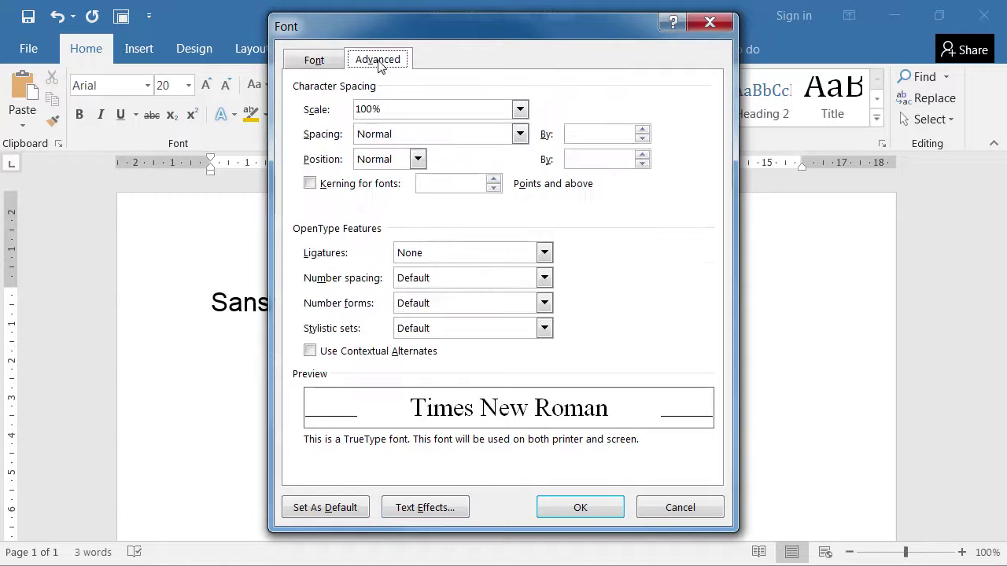
left_click(376, 138)
left_click(377, 147)
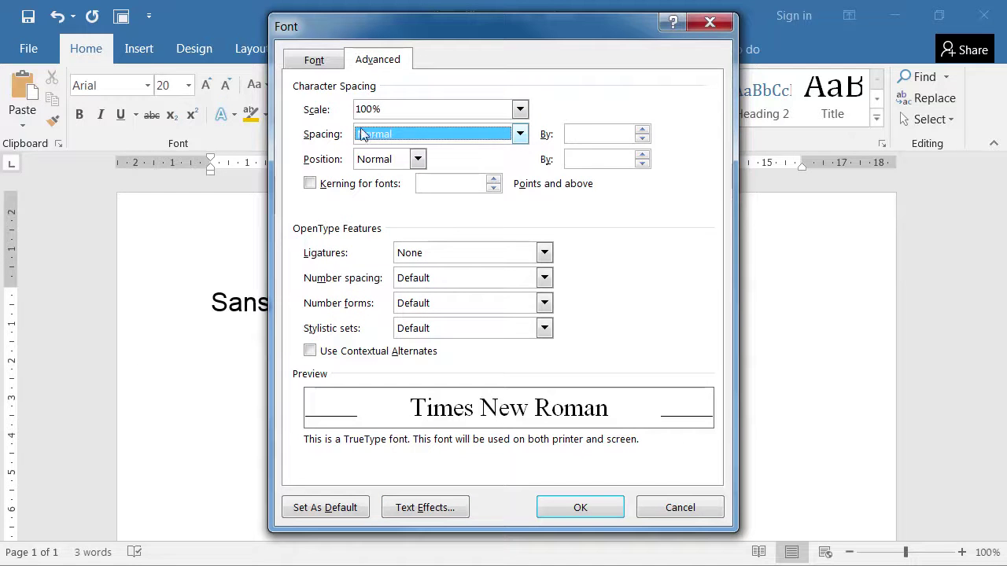
left_click(314, 66)
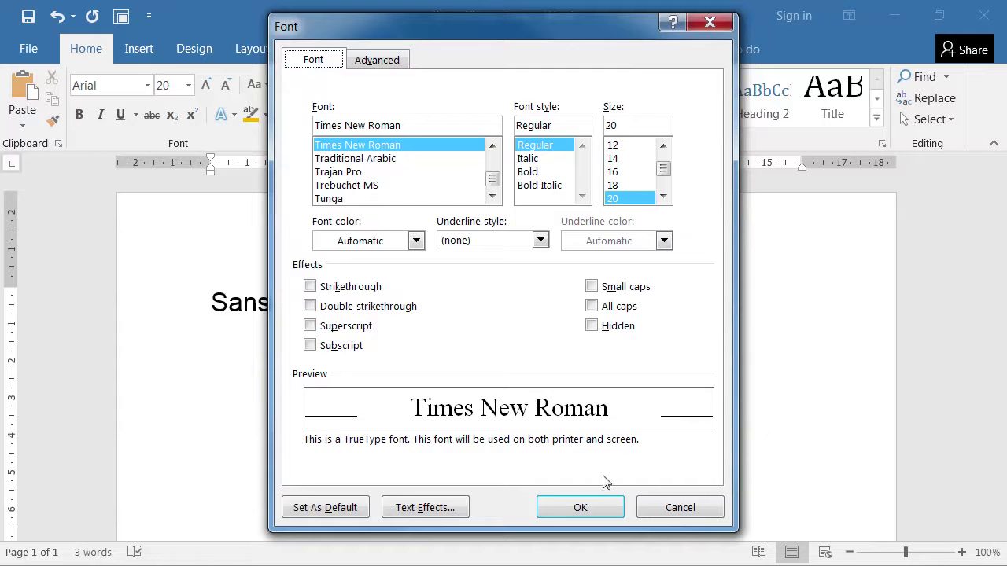
left_click(576, 507)
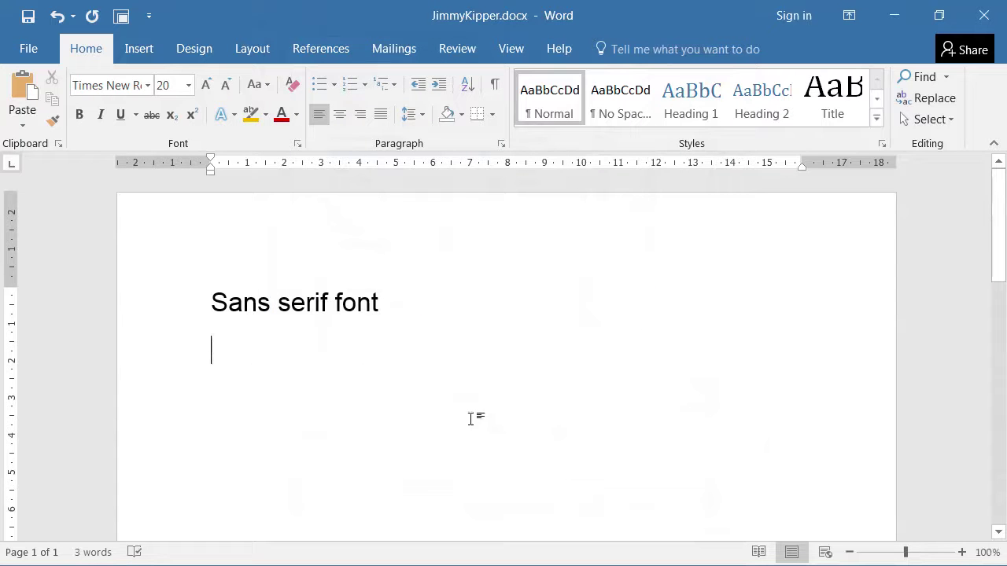
type("Serif font")
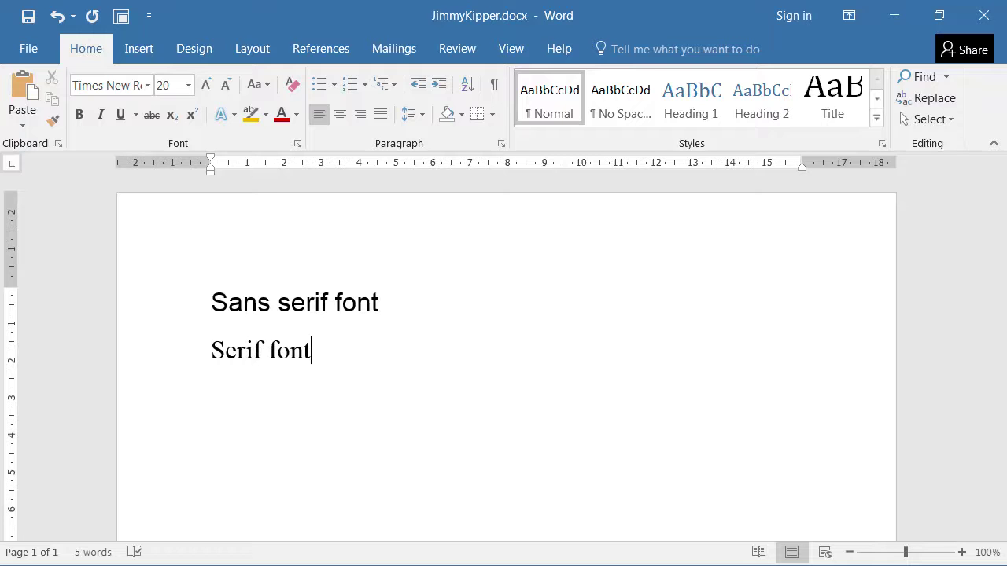
Review the font settings of the "Serif font" line and close them without making changes.
left_click_drag(321, 354, 201, 308)
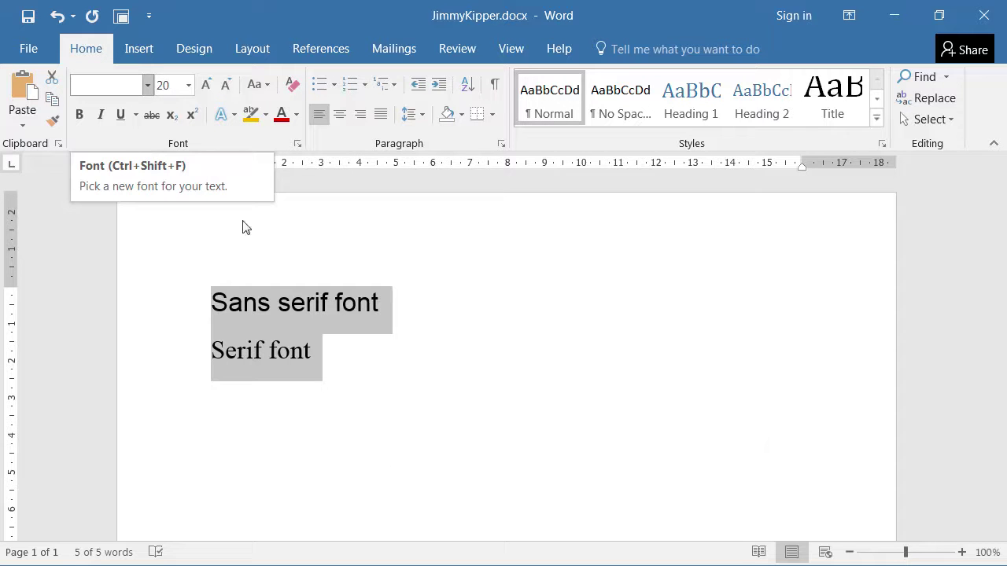
left_click(351, 343)
key("ctrl+d")
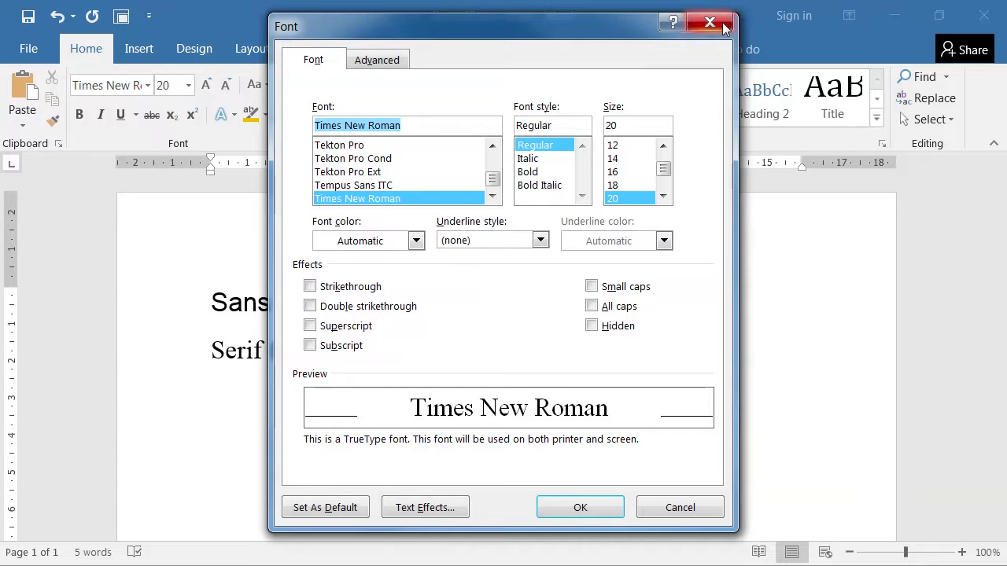
key("Escape")
key("ctrl+d")
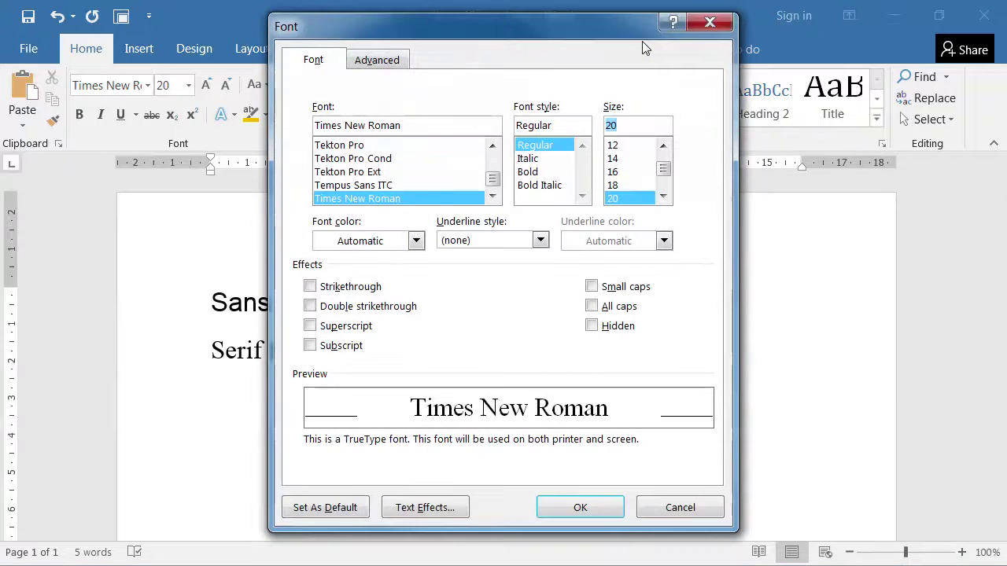
left_click(706, 20)
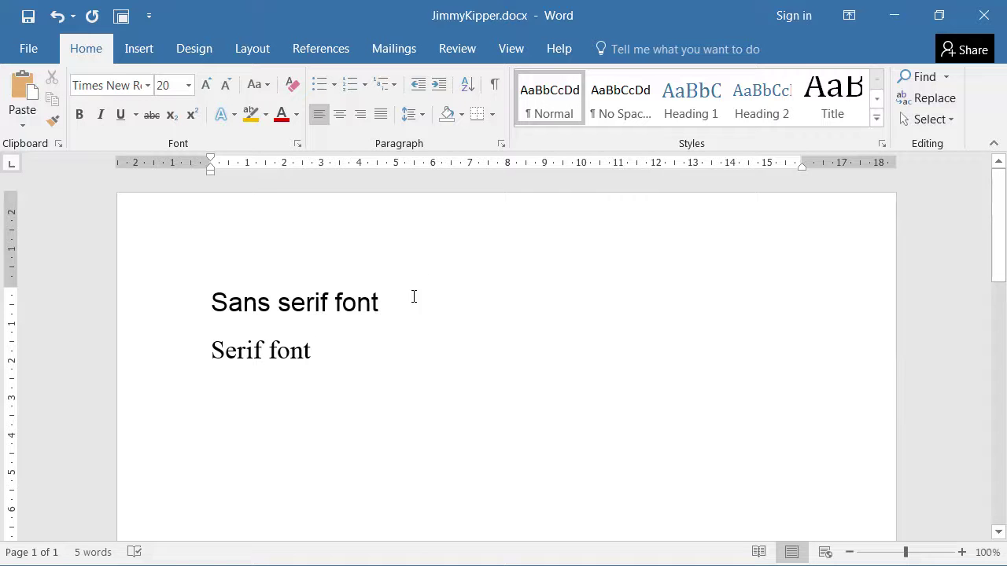
Delete both sample lines of text from the document.
left_click_drag(317, 351, 126, 262)
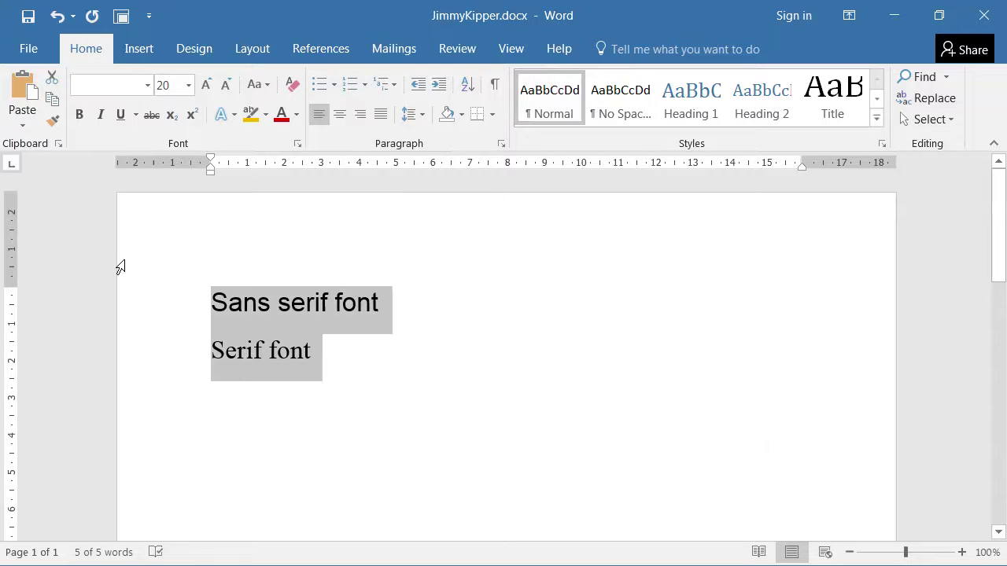
key("Delete")
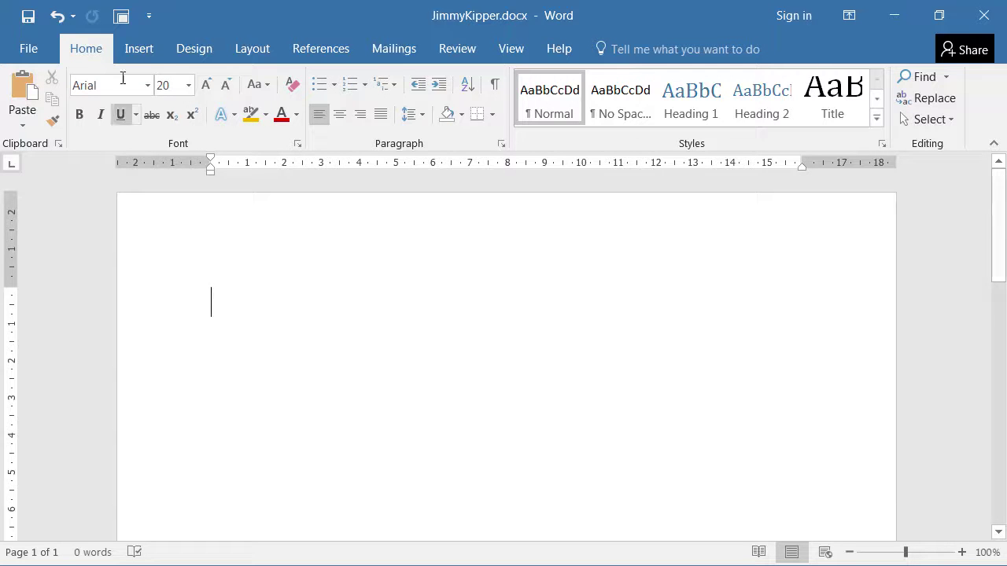
Examine the page orientation and paper size options without changing them.
left_click(196, 49)
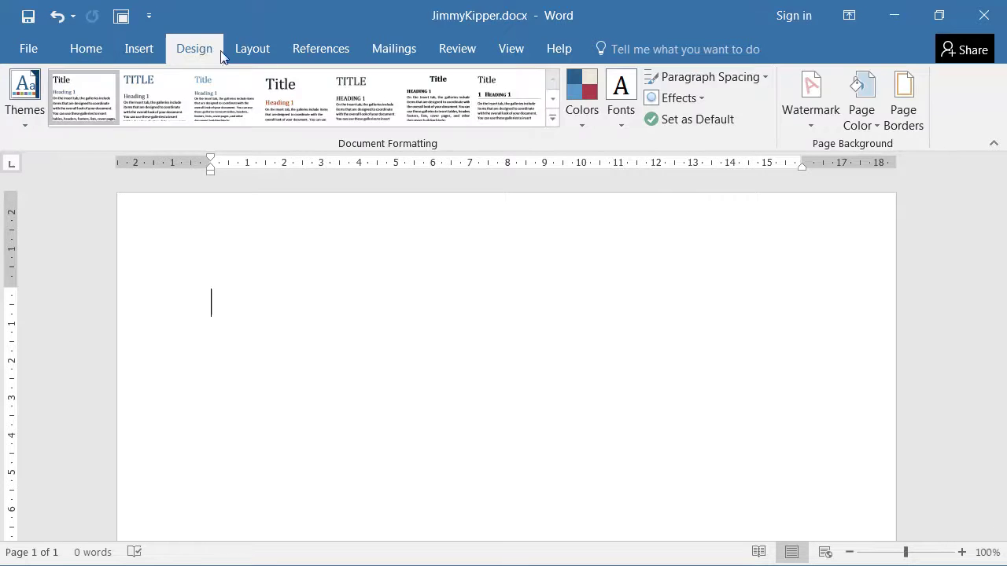
left_click(252, 49)
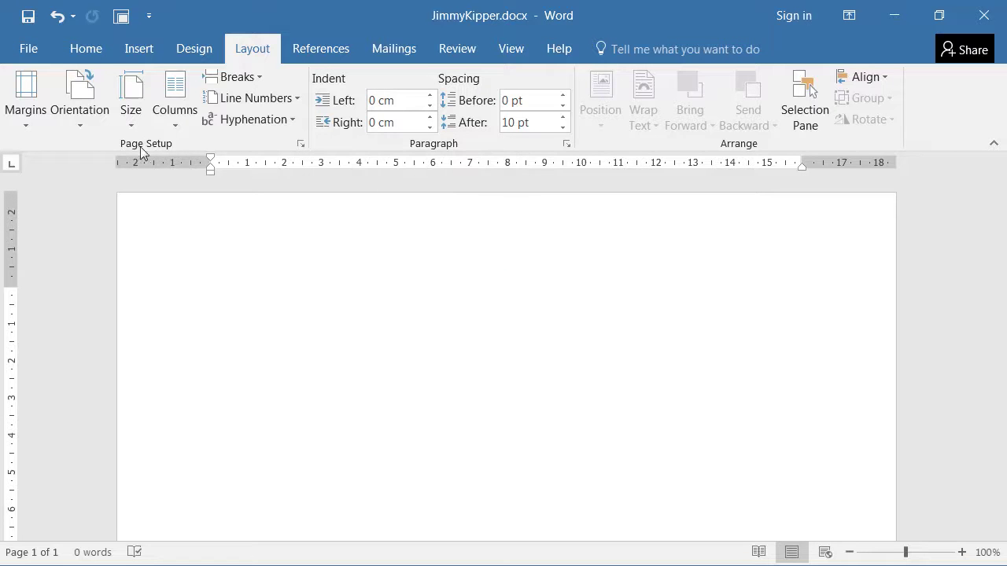
left_click(82, 114)
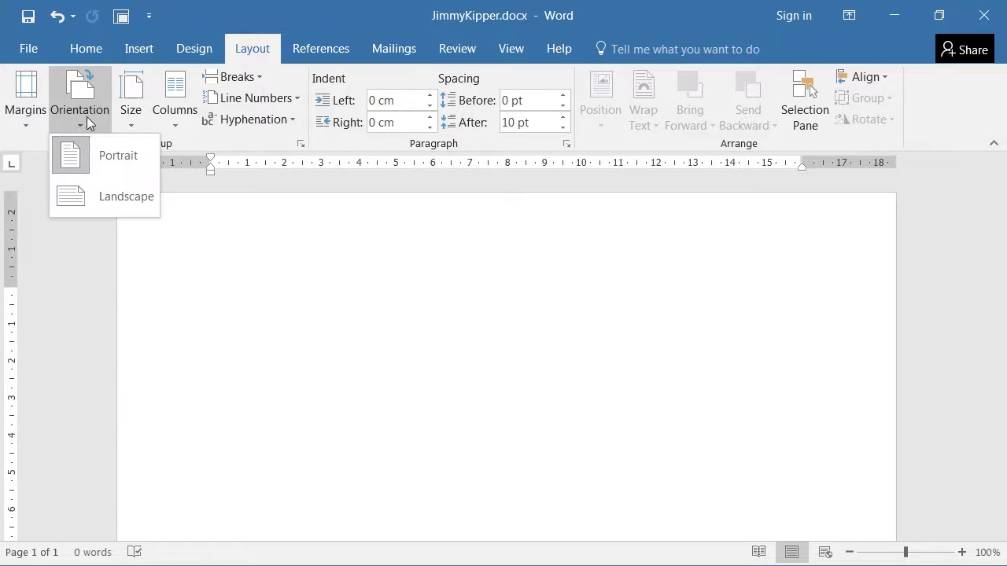
left_click(89, 118)
left_click(134, 114)
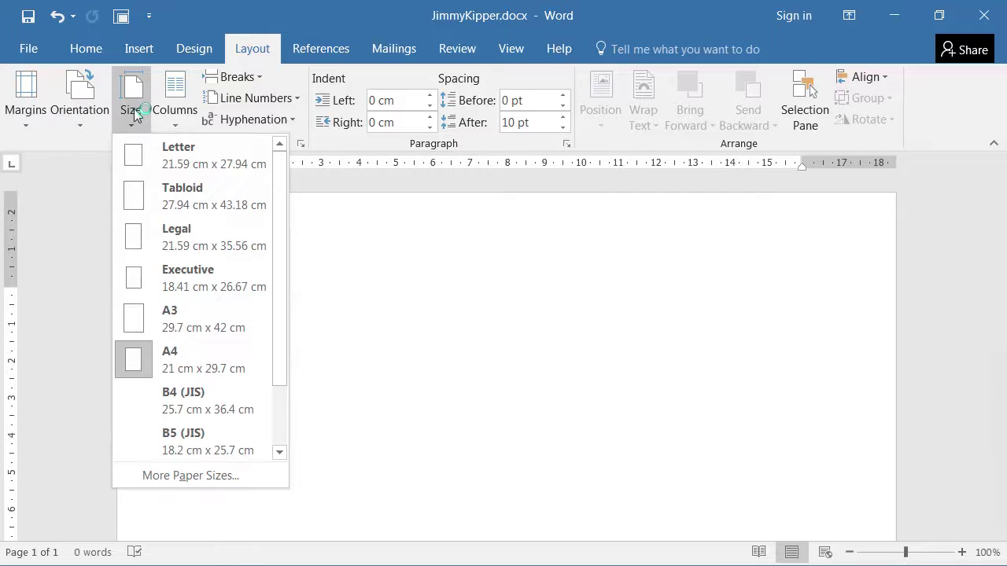
left_click(133, 116)
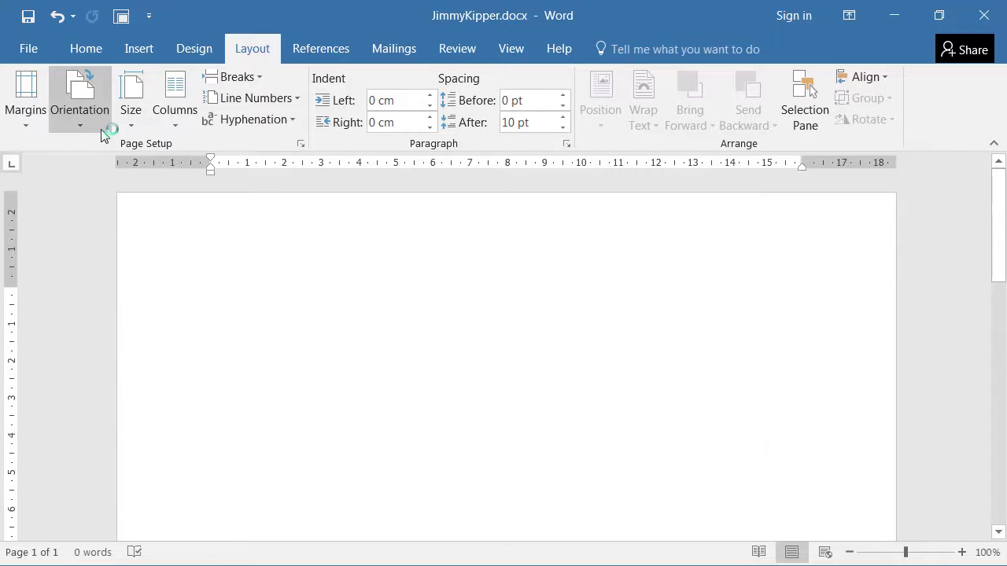
Set the whole document's left and right page margins to 2 cm through custom margins.
left_click(29, 126)
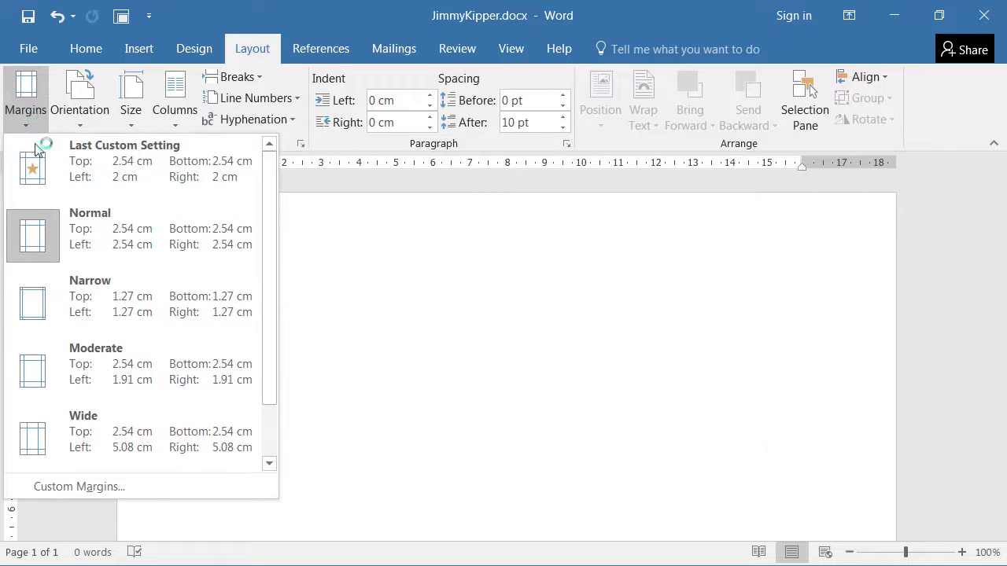
left_click(111, 492)
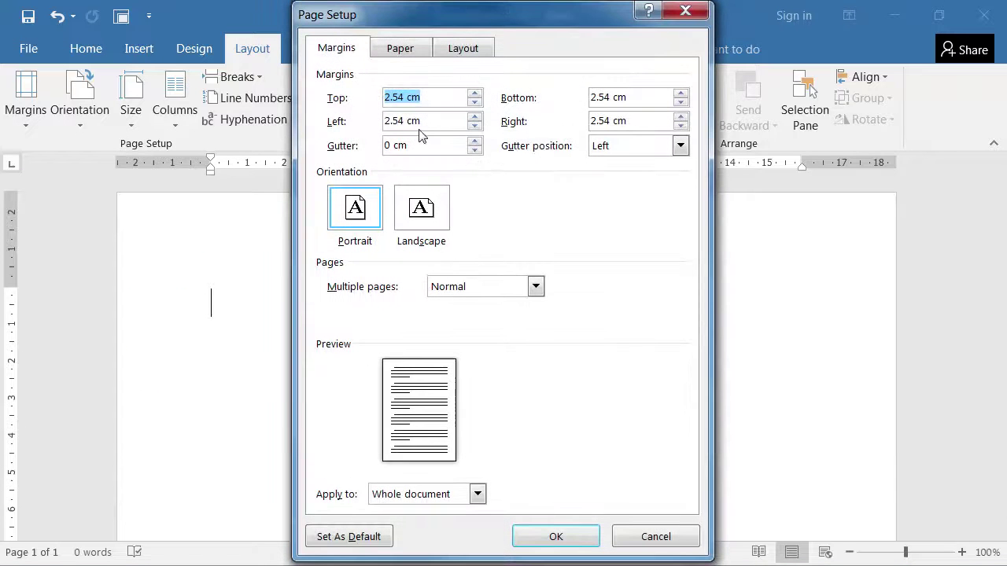
left_click(403, 119)
left_click_drag(403, 119, 392, 120)
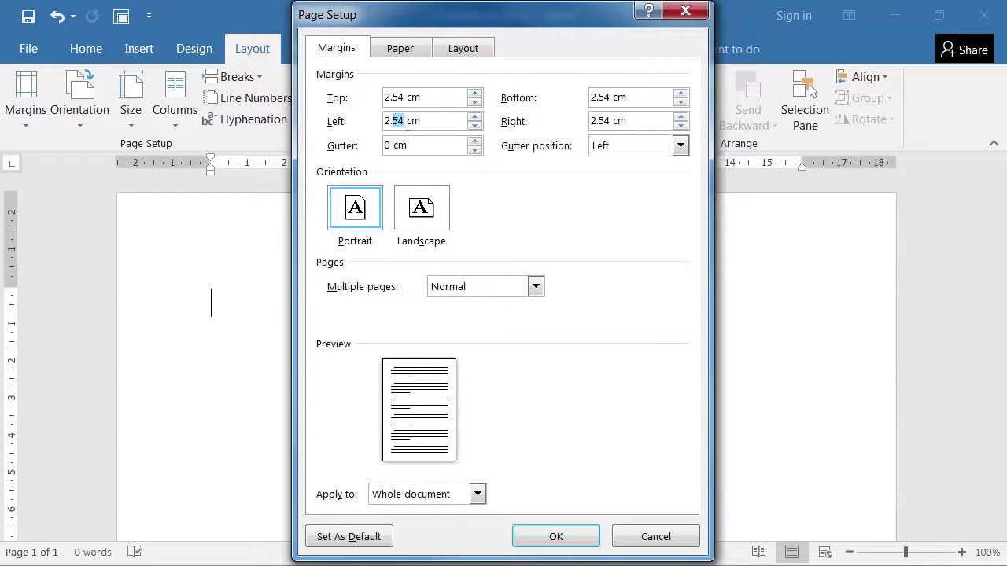
key("BackSpace")
key("BackSpace")
left_click_drag(612, 122, 602, 122)
key("BackSpace")
key("BackSpace")
left_click(552, 536)
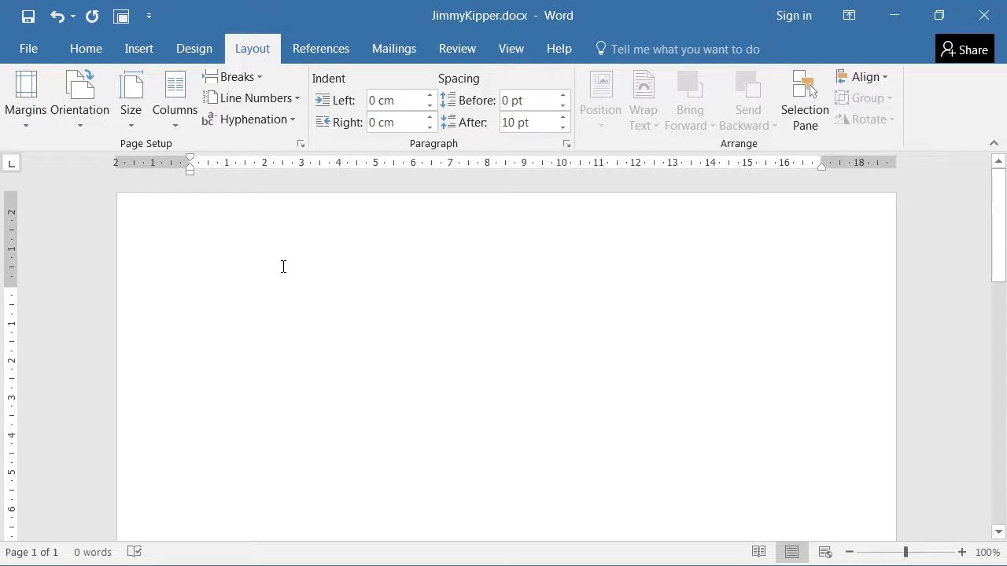
Review the print settings, including orientation, paper size and margins, and return to the document.
left_click(32, 48)
left_click(65, 275)
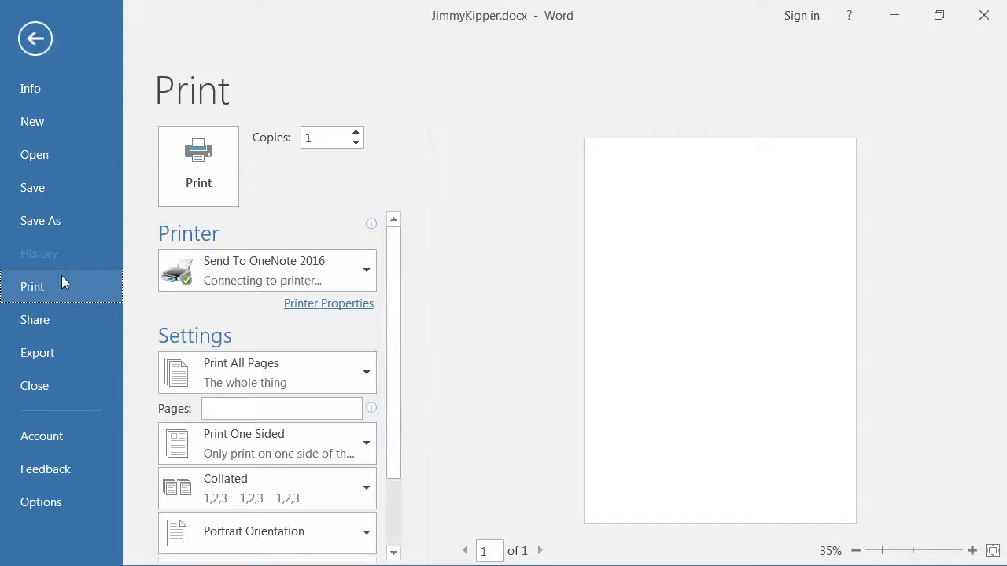
scroll(393, 333, "down", 1)
scroll(393, 334, "down", 1)
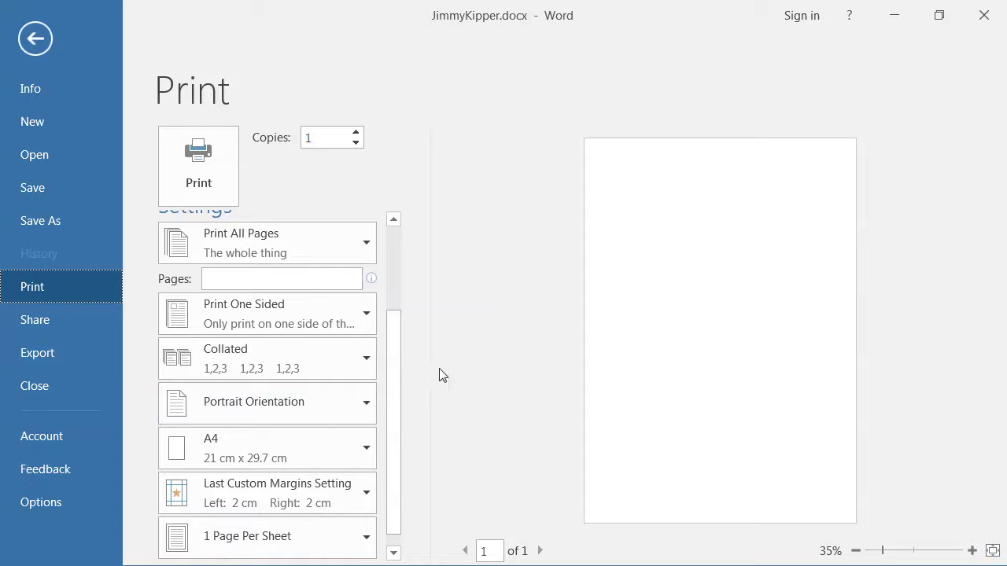
left_click(35, 39)
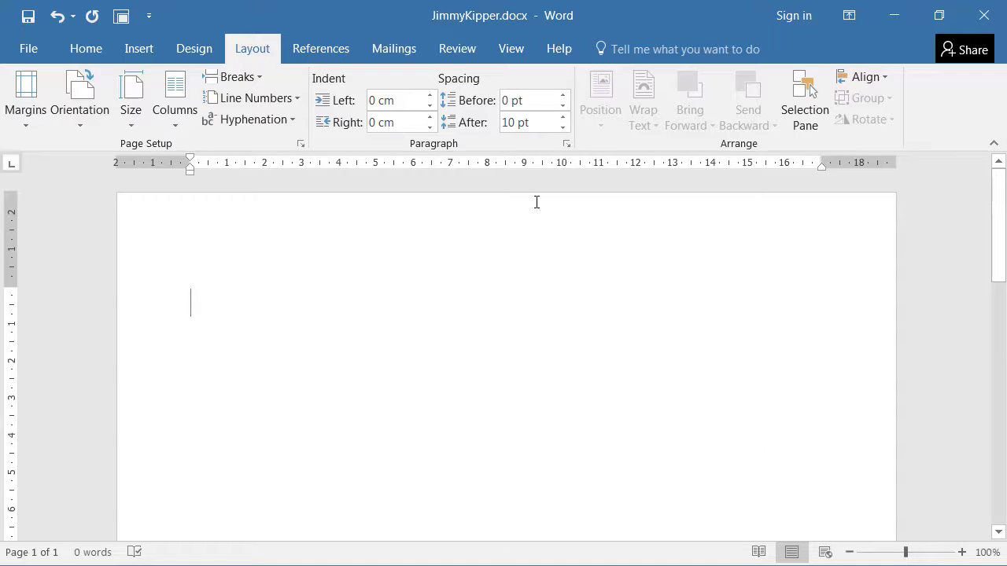
Paste the copied fish picture from the Office clipboard into the blank document and close the clipboard list.
left_click(331, 295)
left_click(97, 48)
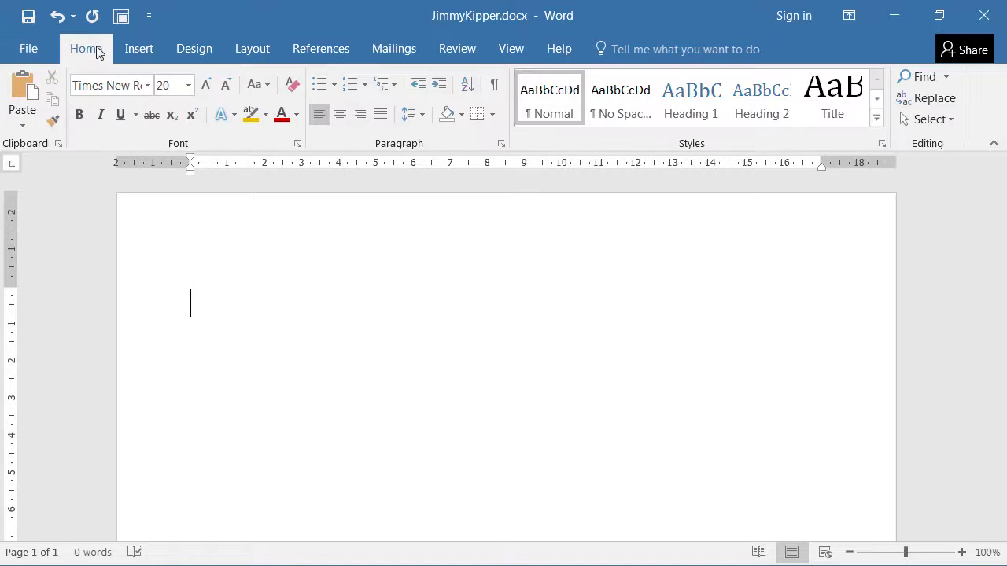
left_click(59, 145)
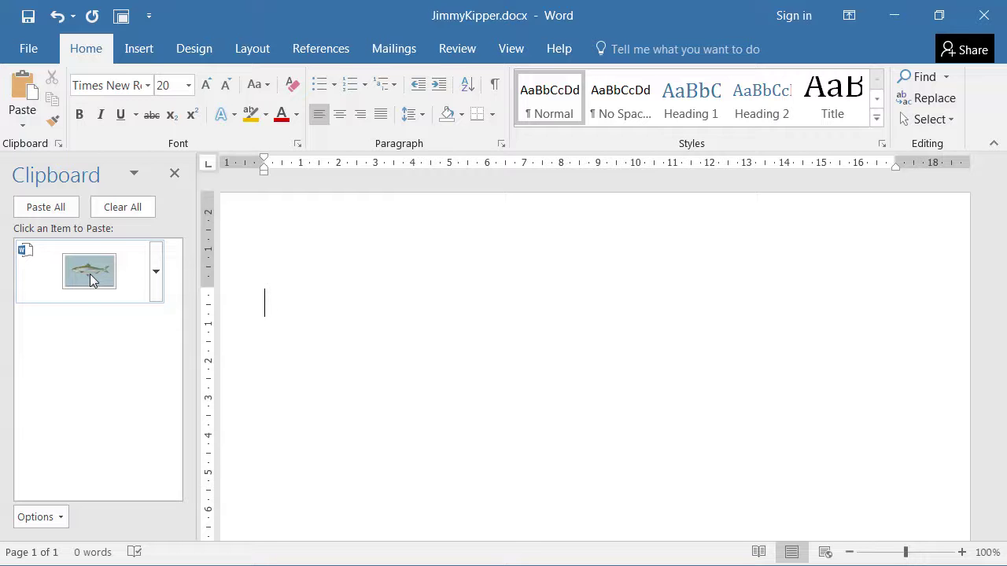
left_click(90, 274)
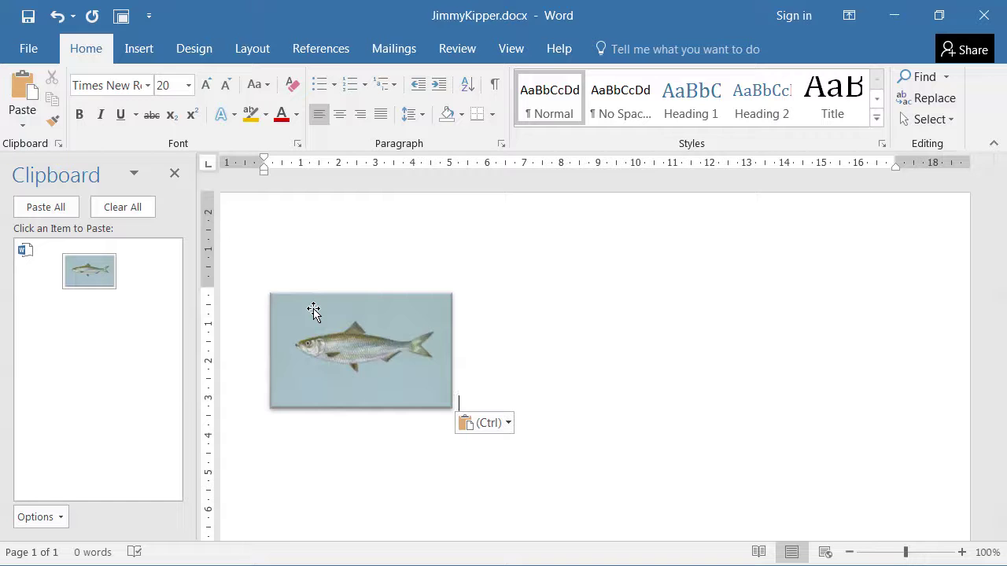
left_click(174, 178)
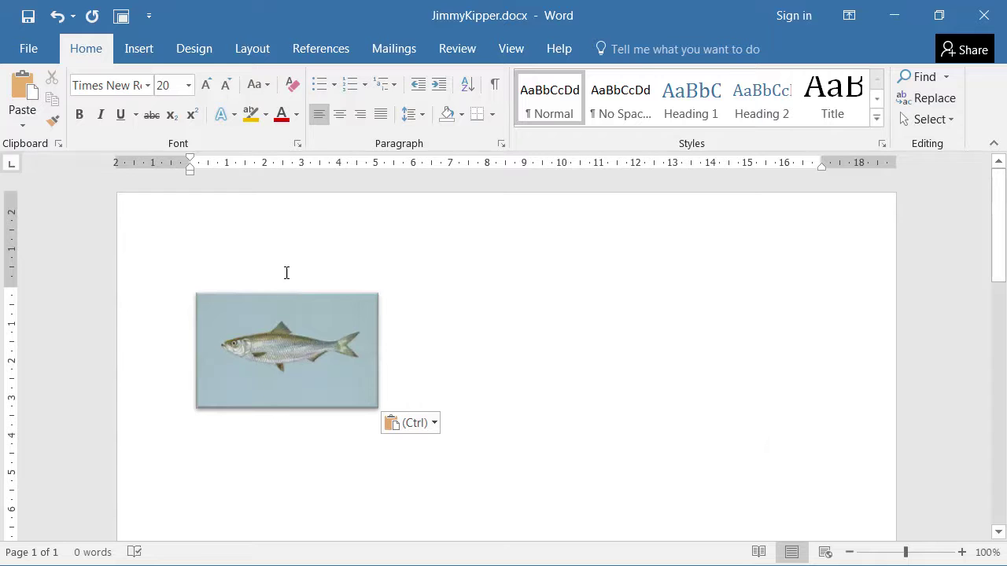
Position the fish picture in the top right of the page with text wrapping.
left_click(261, 367)
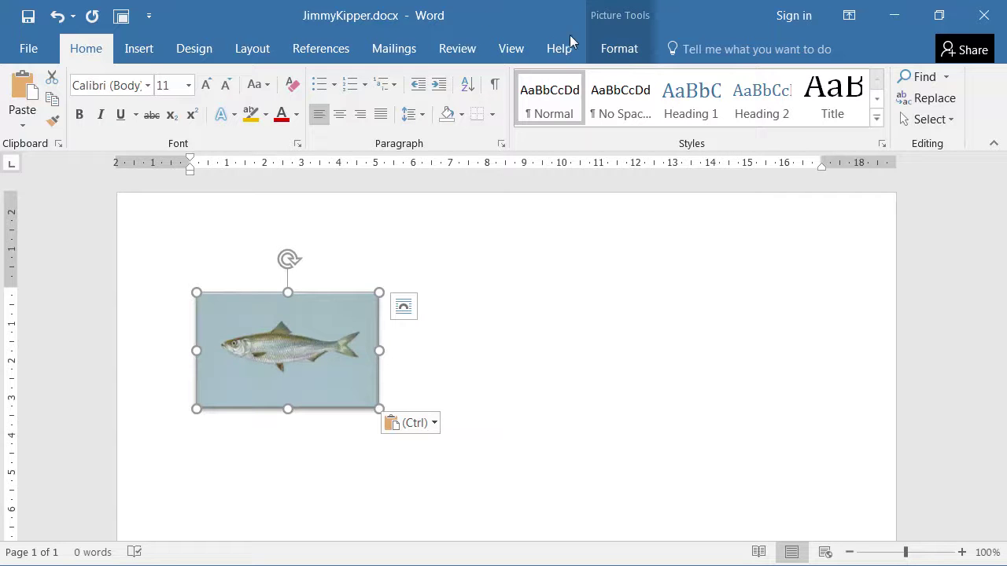
left_click(252, 52)
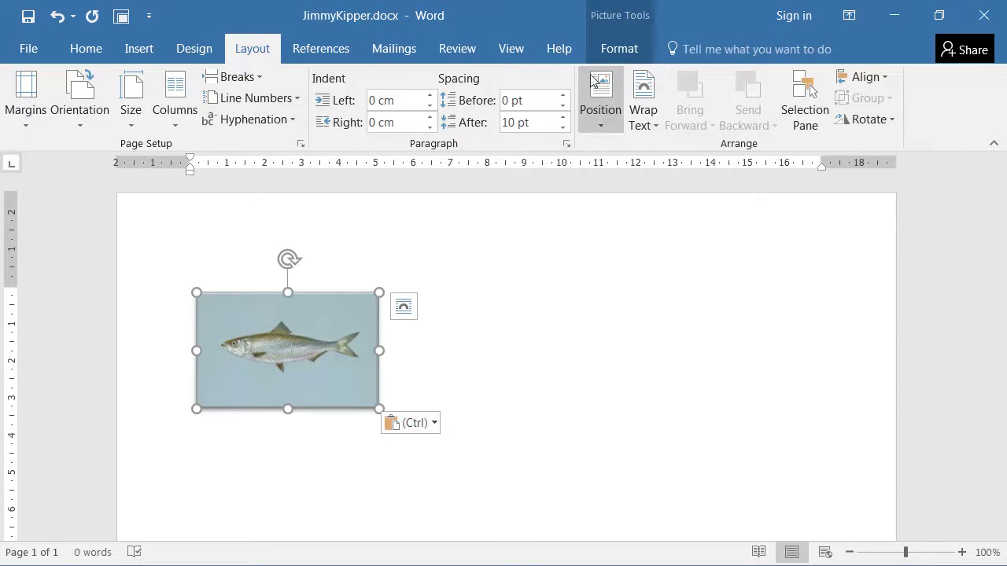
left_click(647, 126)
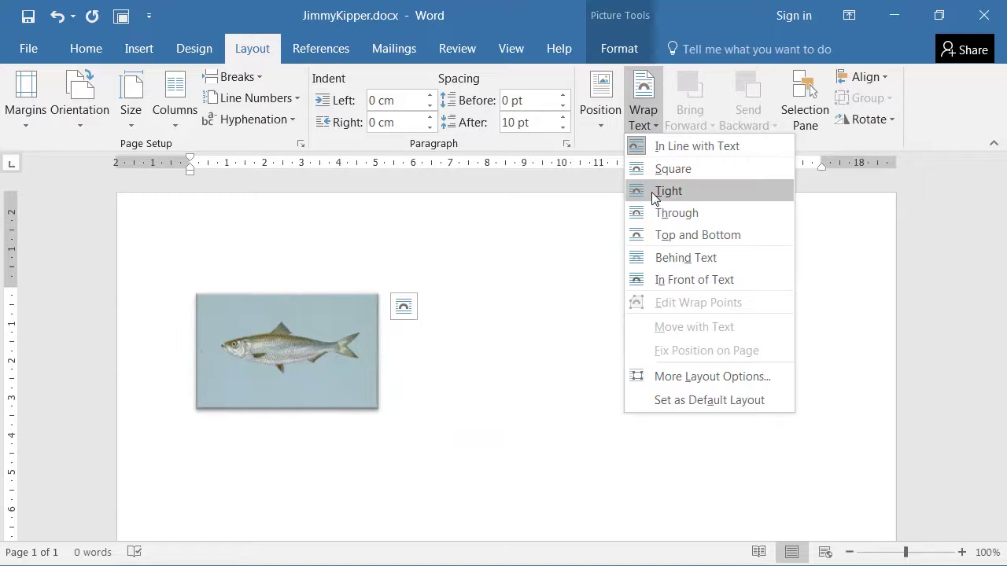
left_click(642, 99)
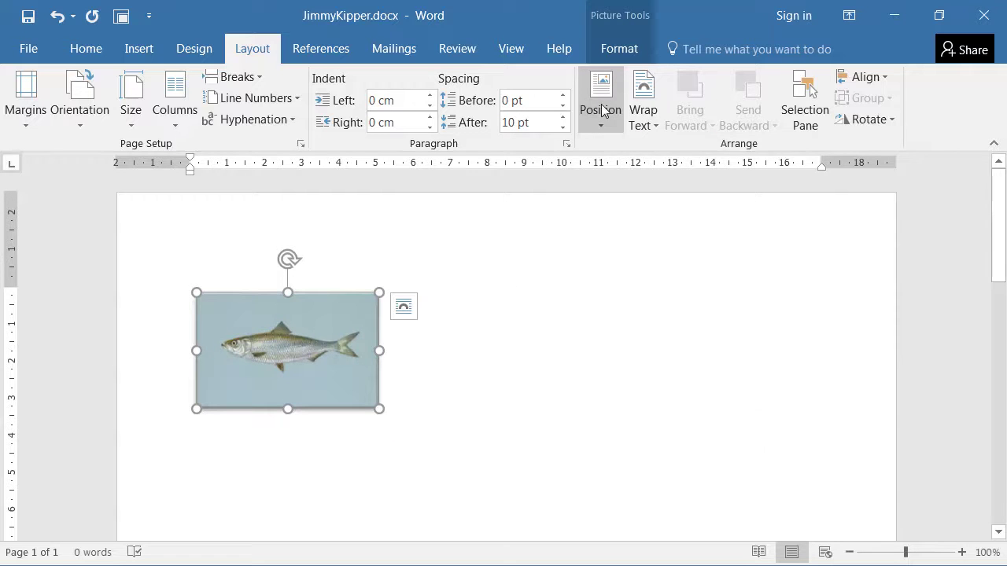
left_click(602, 105)
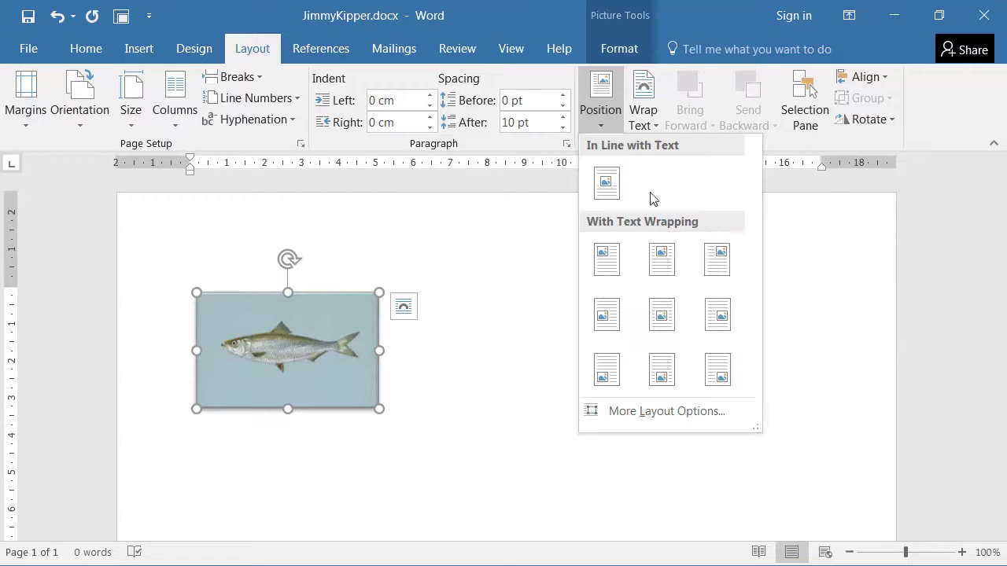
left_click(718, 262)
left_click(607, 331)
left_click(650, 336)
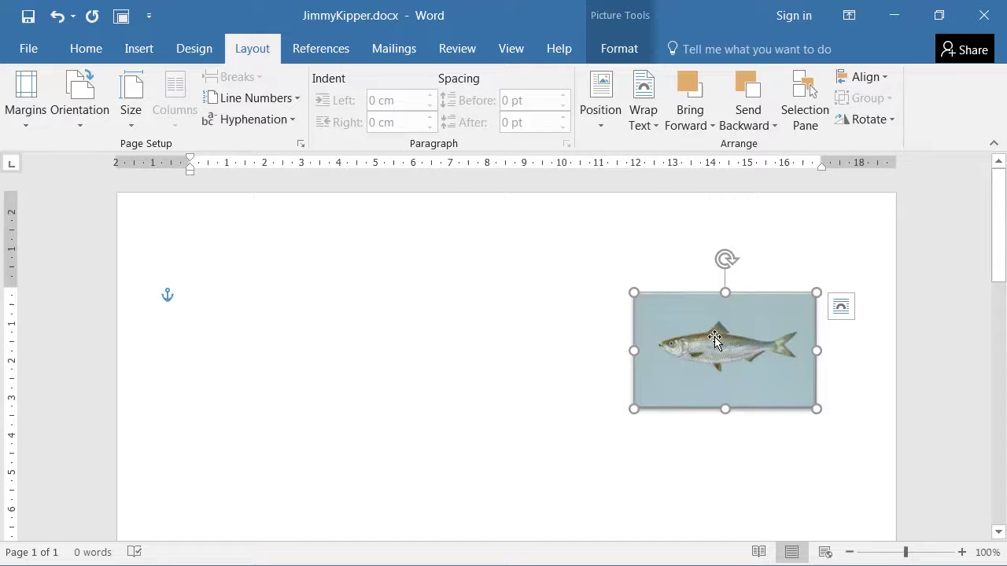
Rotate the fish picture 90° clockwise so that the fish stands upright.
key("alt+Right")
key("alt+Right")
key("alt+Right")
key("alt+Right")
key("alt+Right")
key("alt+Right")
key("alt+Right")
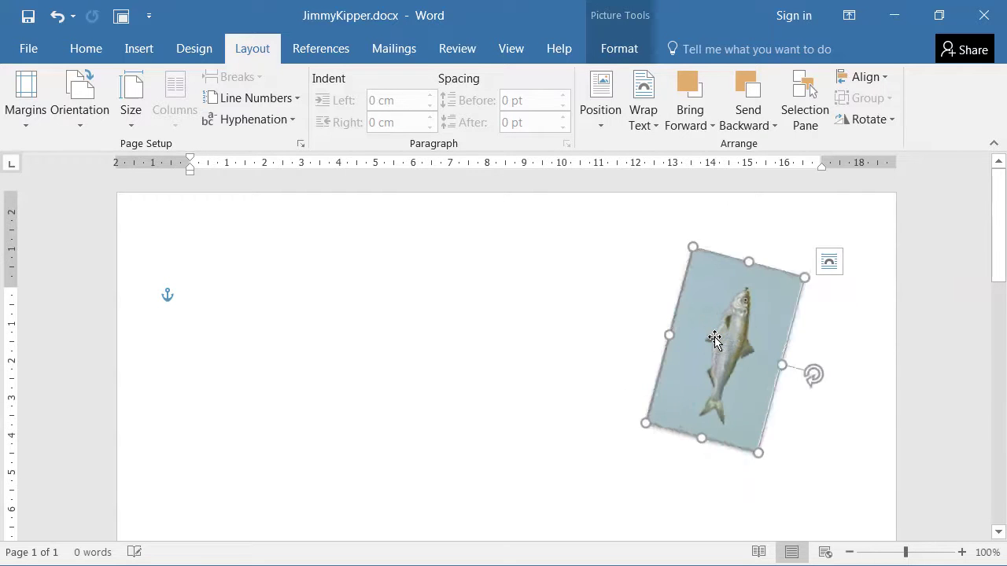
key("alt+Left")
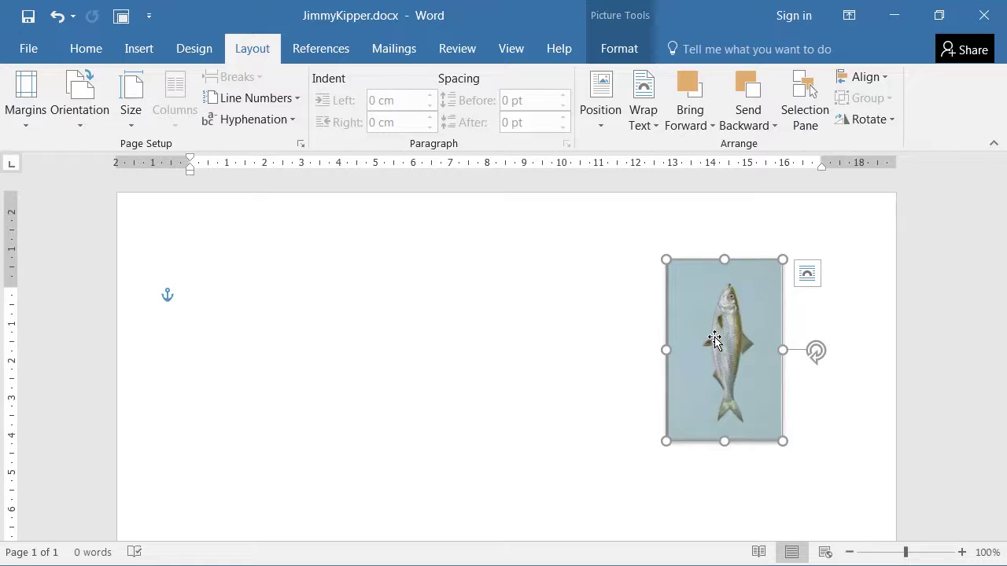
left_click(865, 124)
left_click(869, 129)
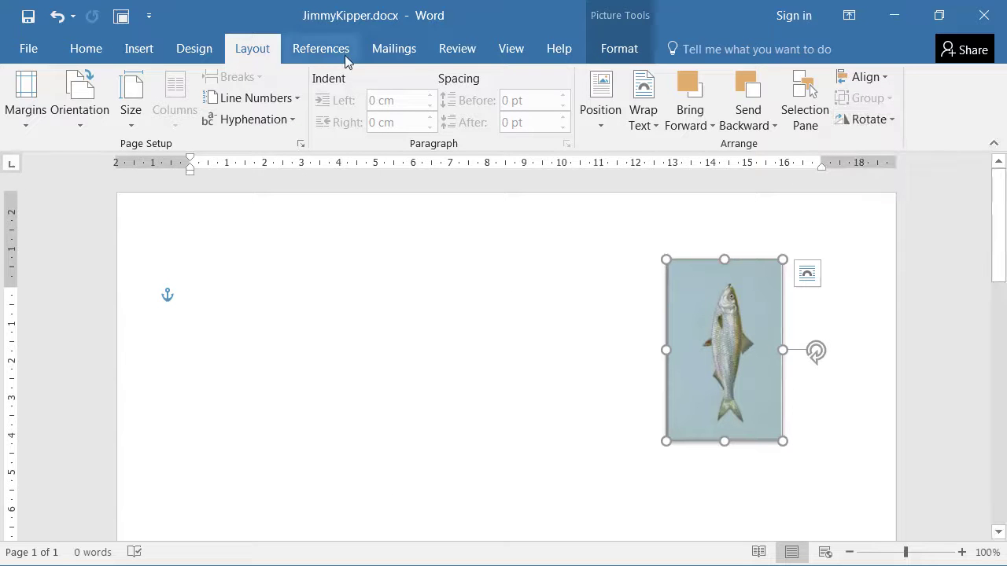
Try setting only the fish picture's height to 2 cm and undo the change.
left_click(624, 51)
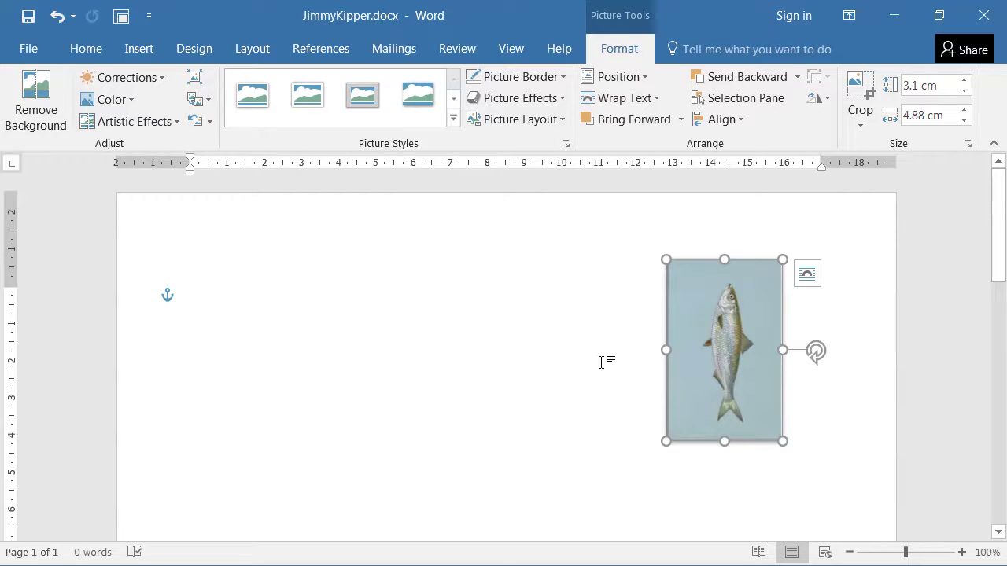
left_click(520, 346)
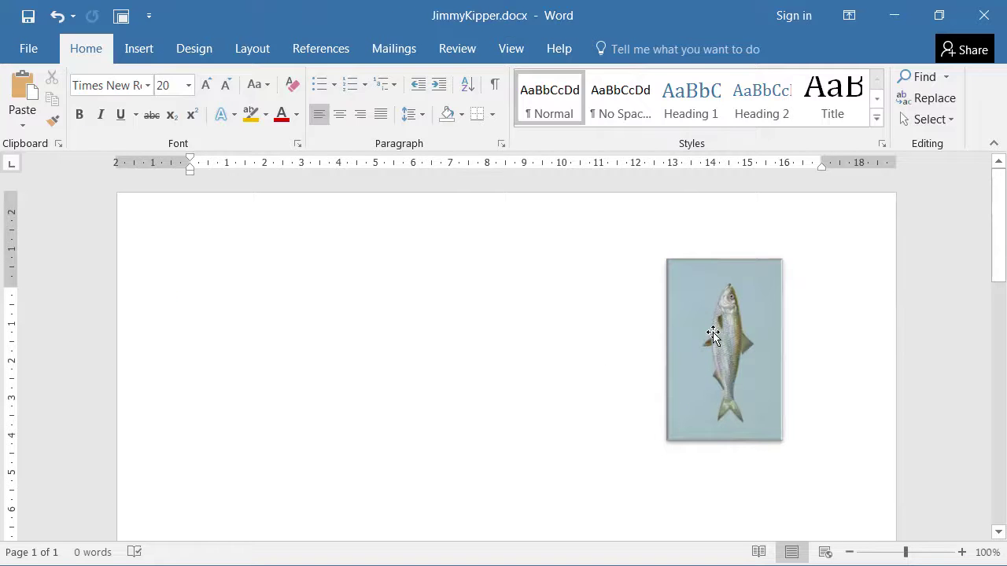
left_click(716, 328)
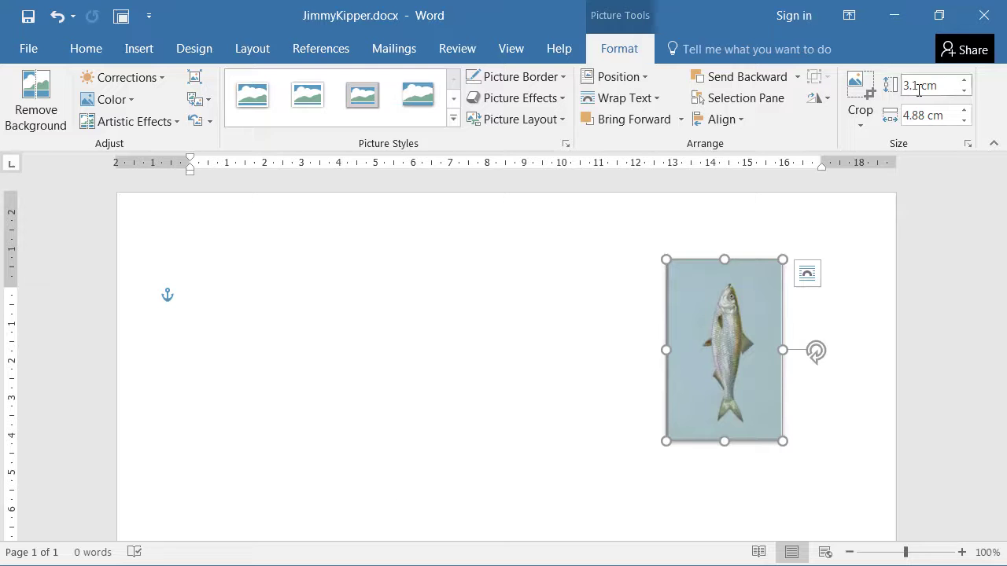
left_click_drag(918, 87, 904, 87)
type("2")
key("Return")
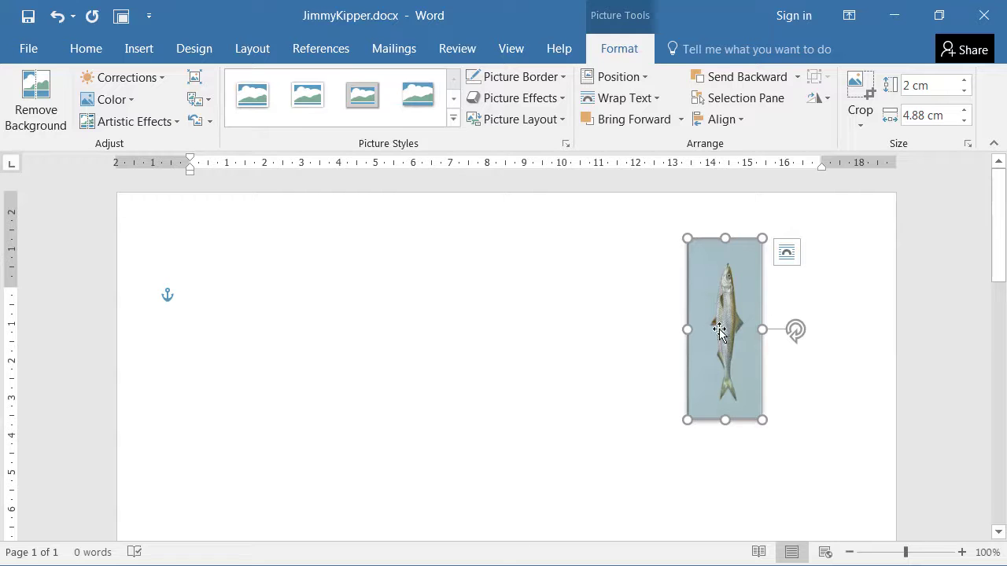
key("ctrl+z")
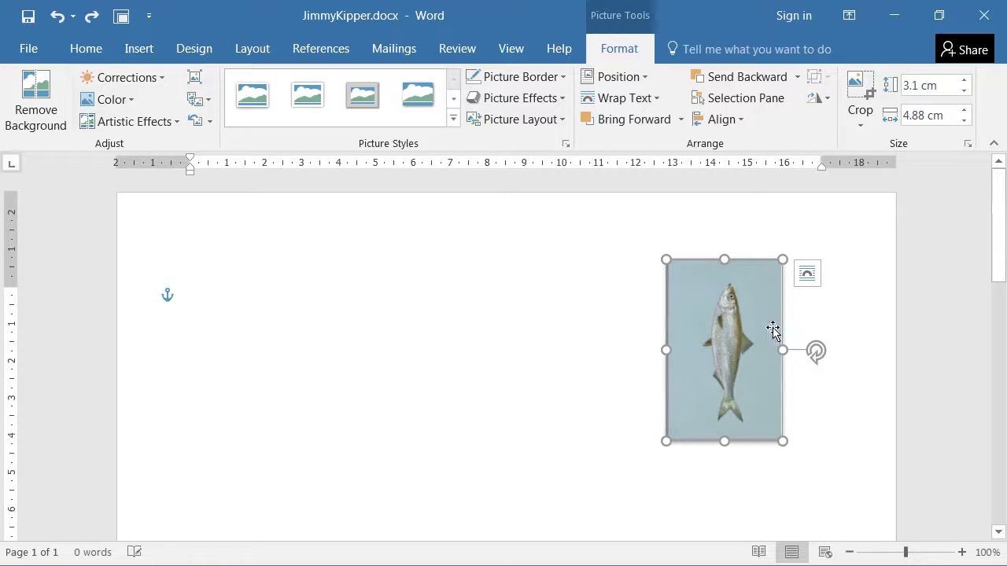
Lock the fish picture's aspect ratio in its size settings.
left_click(968, 144)
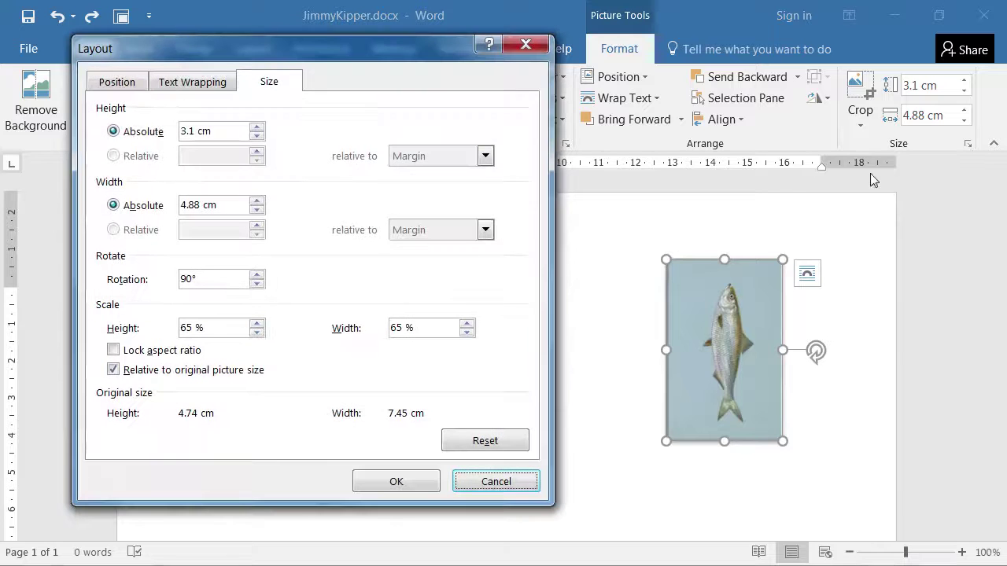
left_click(116, 352)
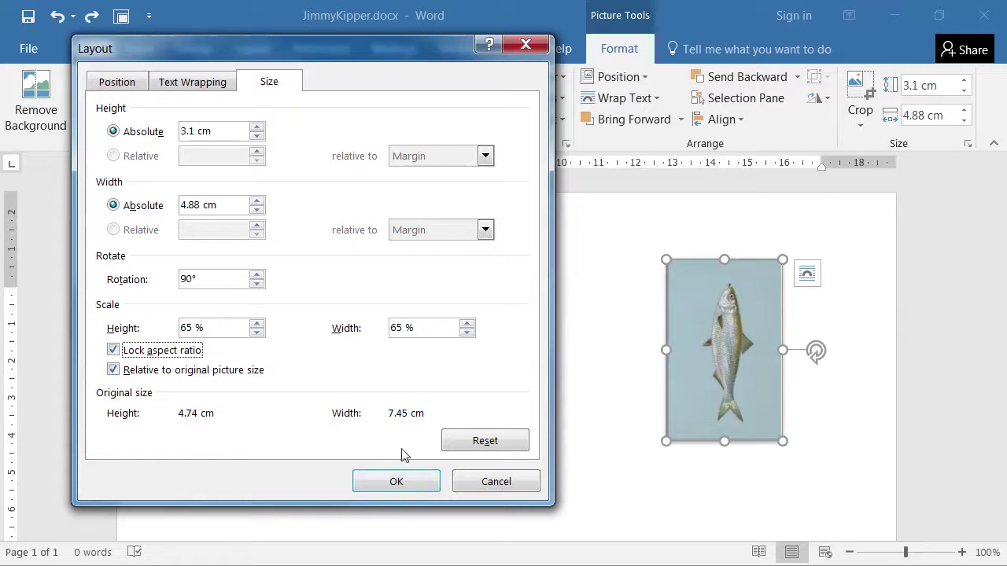
left_click(390, 483)
Set the fish picture's height to 2 cm with the proportions locked.
left_click(917, 86)
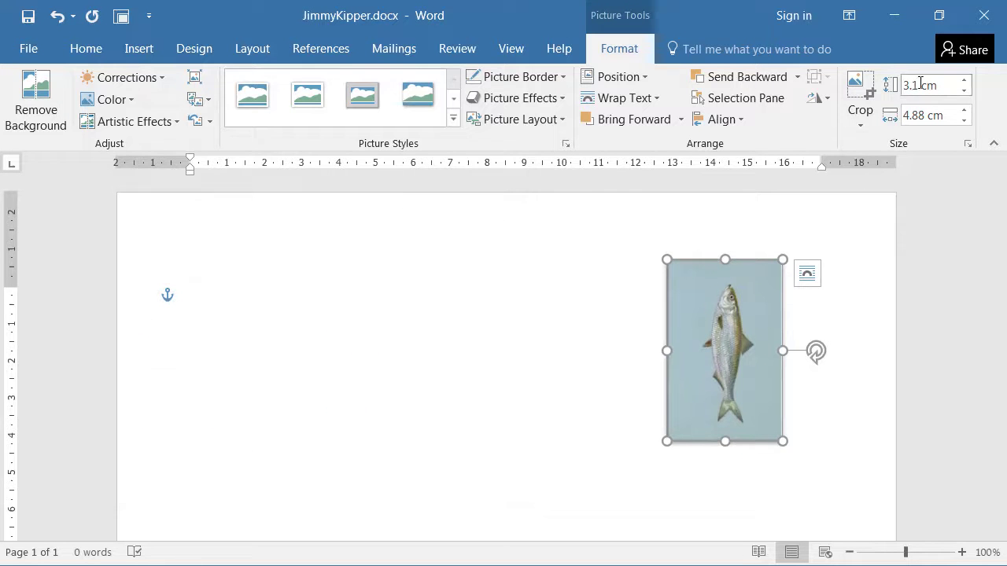
key("BackSpace")
key("BackSpace")
key("BackSpace")
type("2")
key("Return")
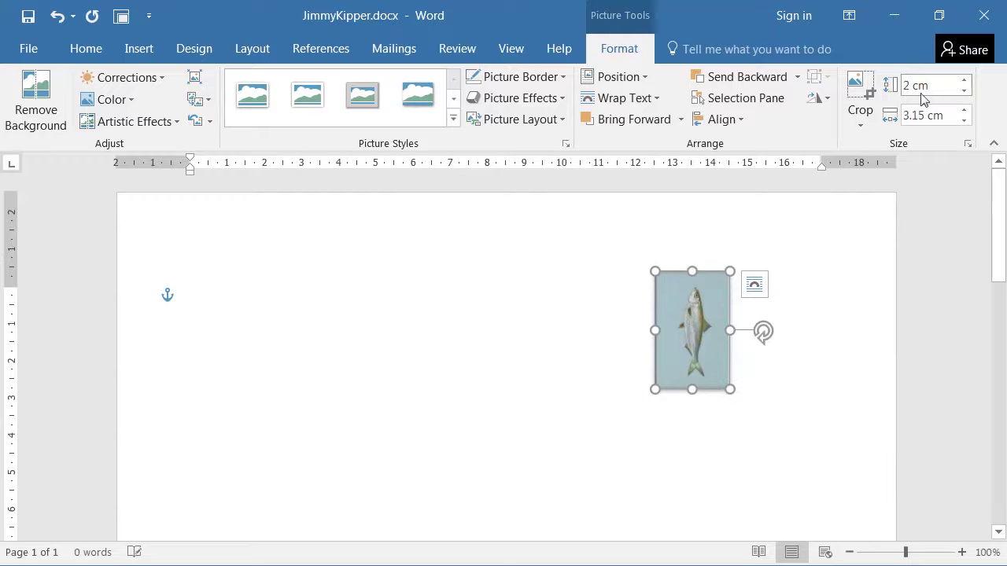
Position the fish picture in the top-right corner of the page with text wrapping and keep it selected.
left_click(252, 49)
left_click(597, 110)
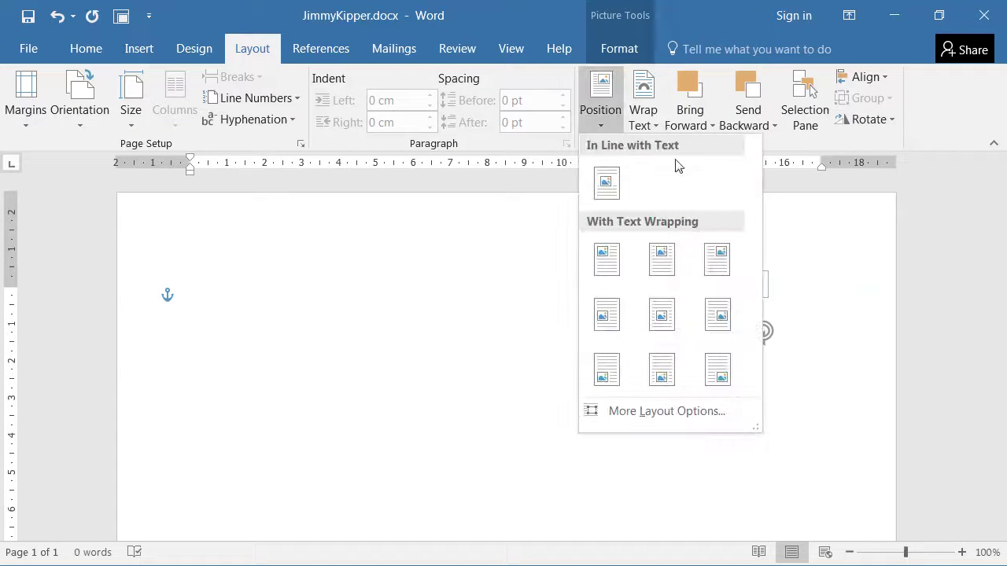
left_click(722, 262)
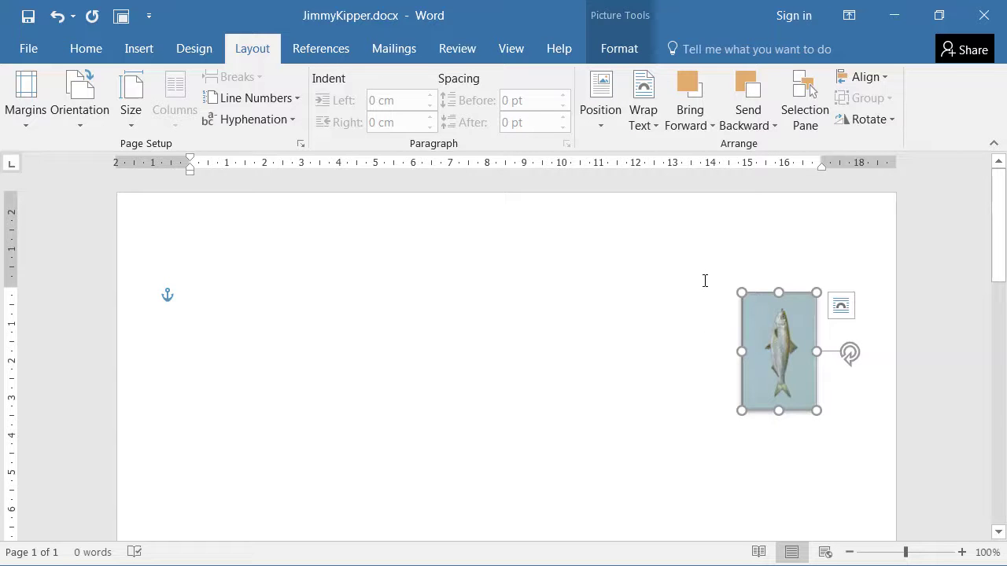
left_click(663, 366)
left_click(782, 355)
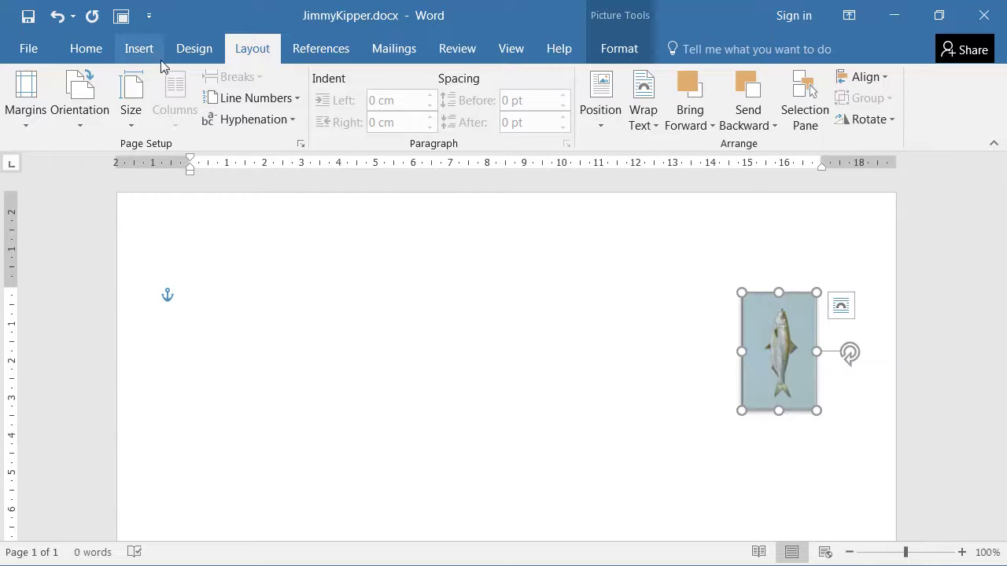
left_click(139, 50)
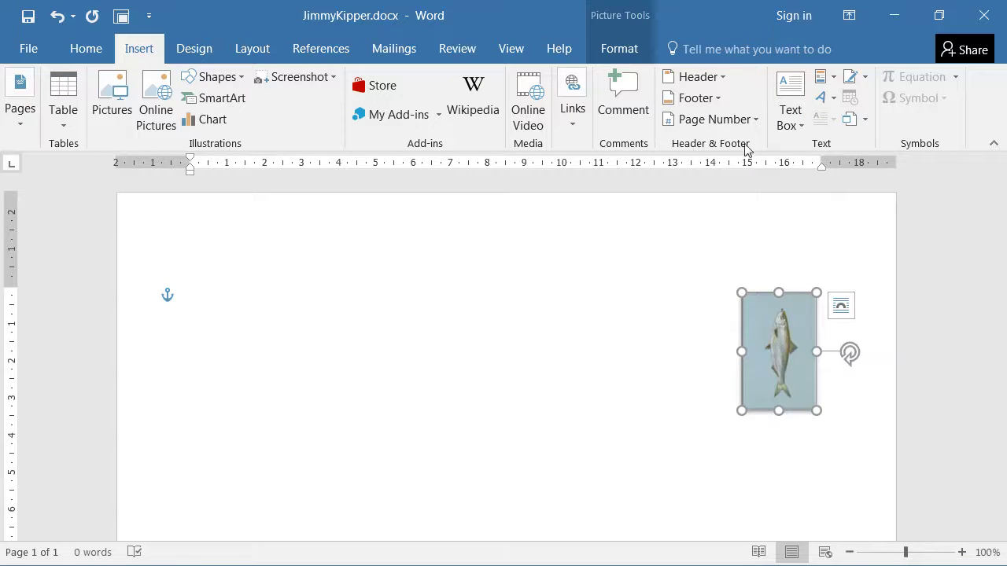
left_click(700, 76)
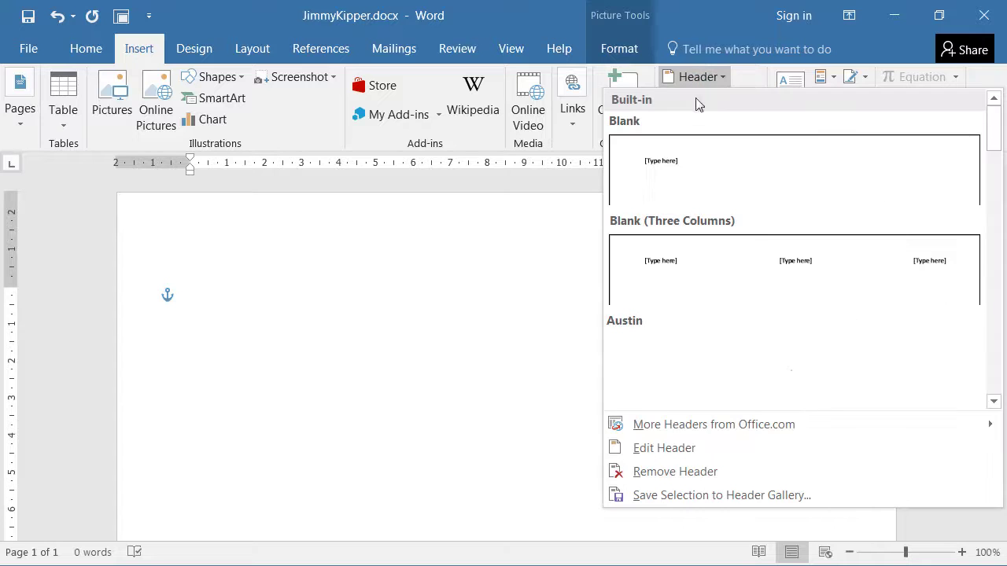
left_click(641, 448)
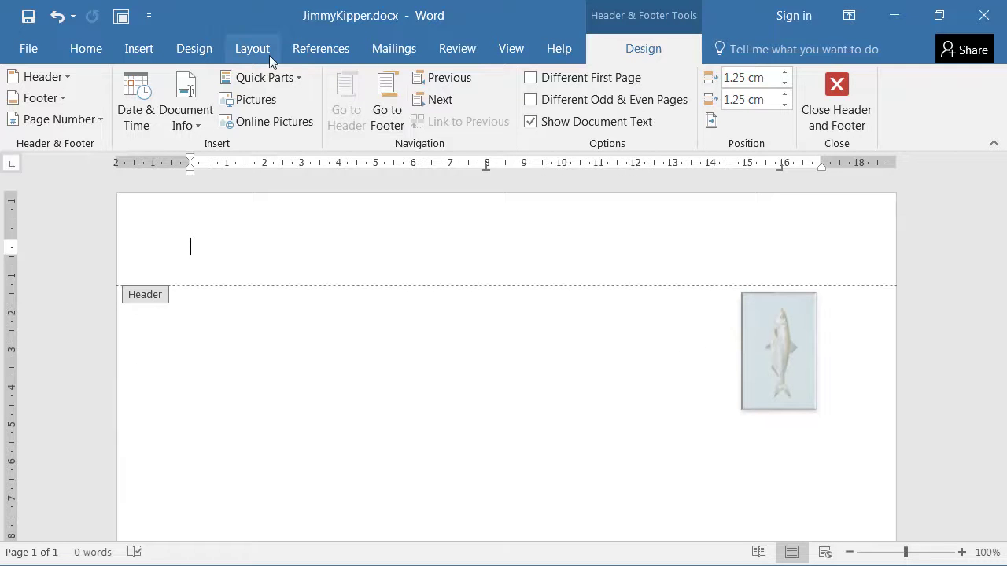
left_click(101, 50)
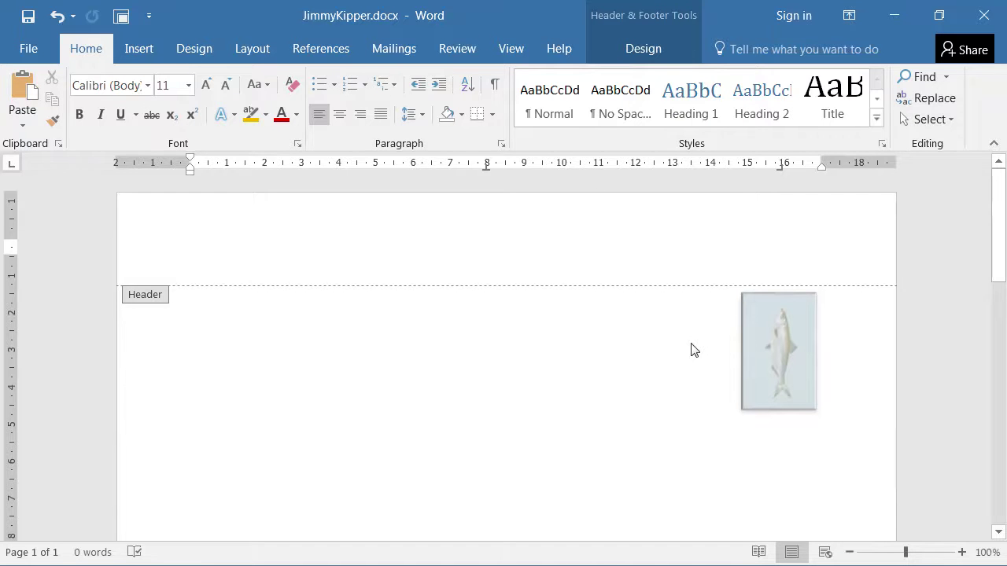
left_click(643, 48)
left_click(836, 92)
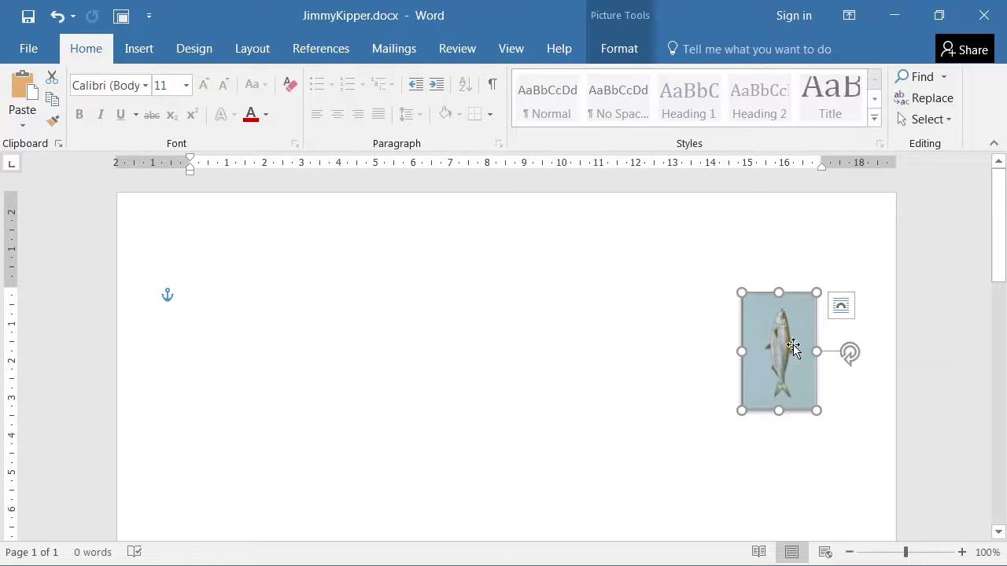
Remove the blue background from the fish picture and keep the changes.
left_click(601, 48)
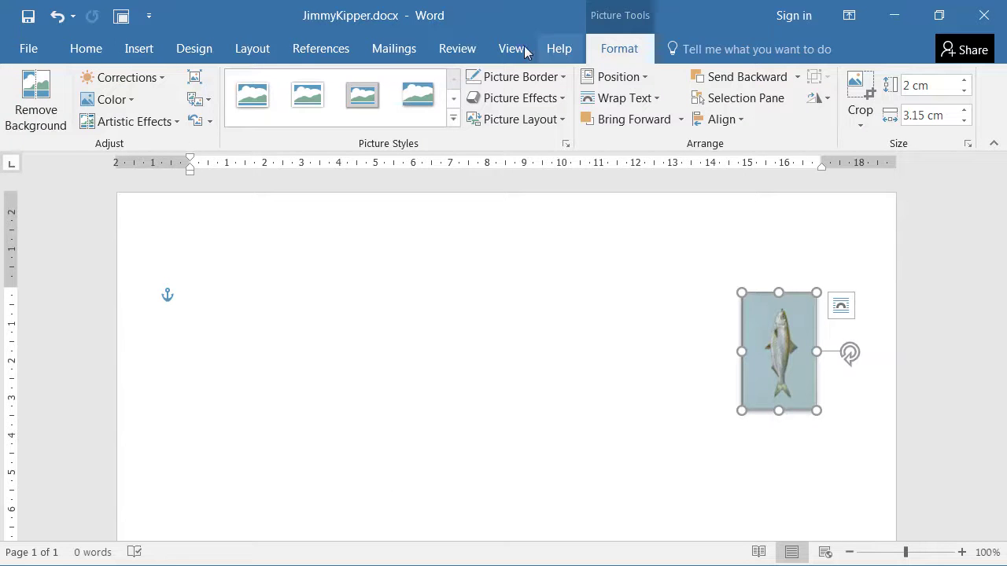
left_click(35, 108)
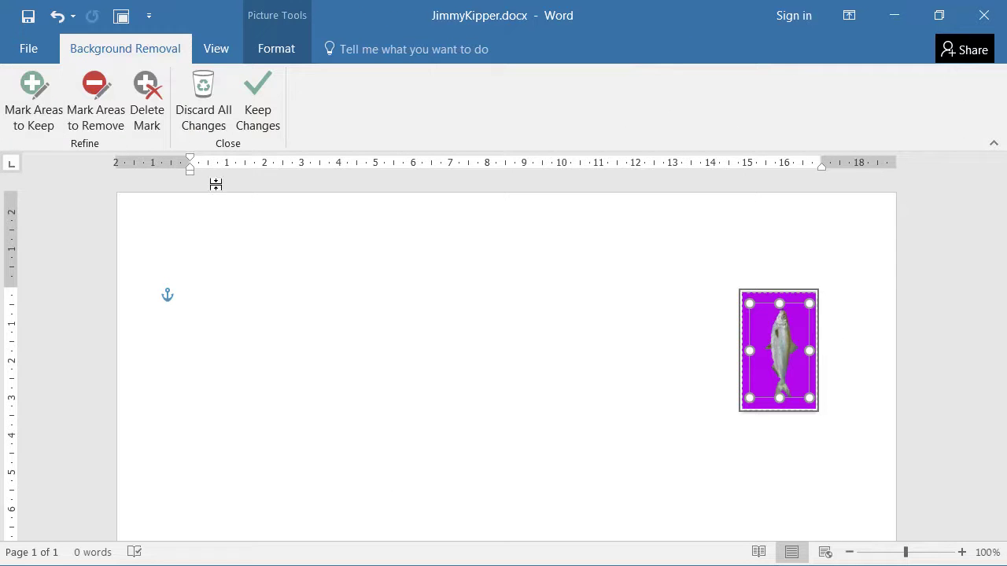
left_click(266, 107)
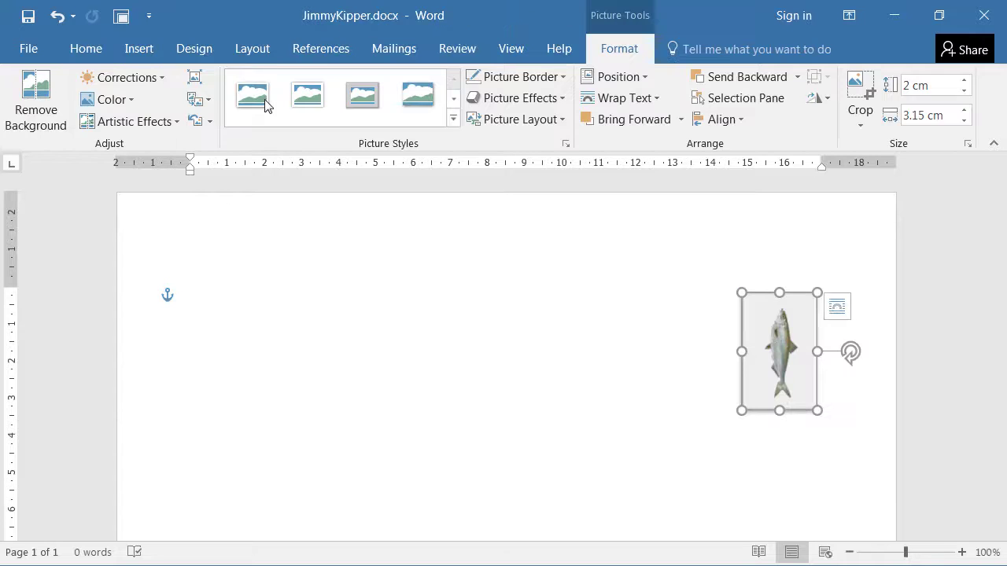
Try to set the font of the document's empty first line to Arial, size 14.
left_click(669, 371)
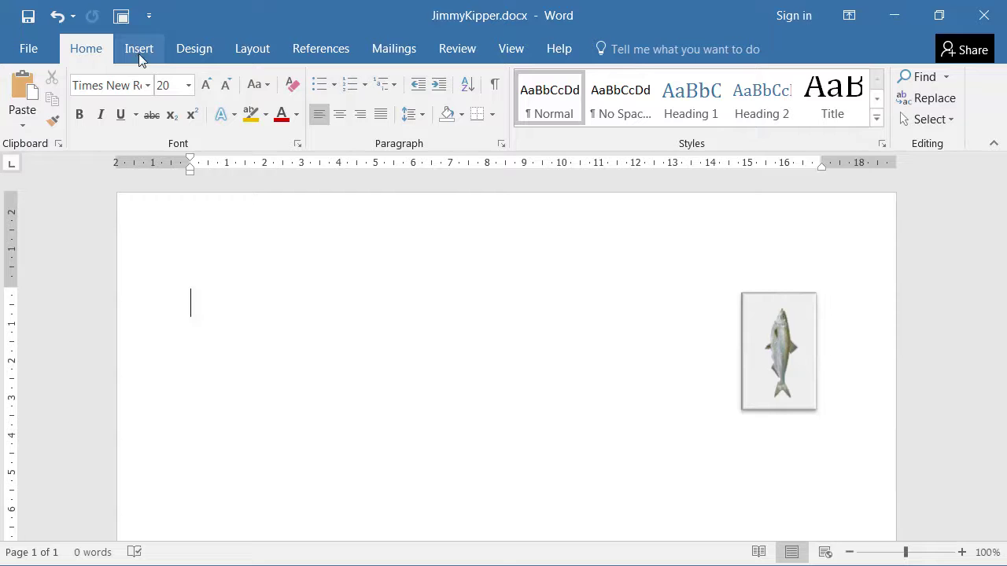
left_click(119, 86)
type("Arial")
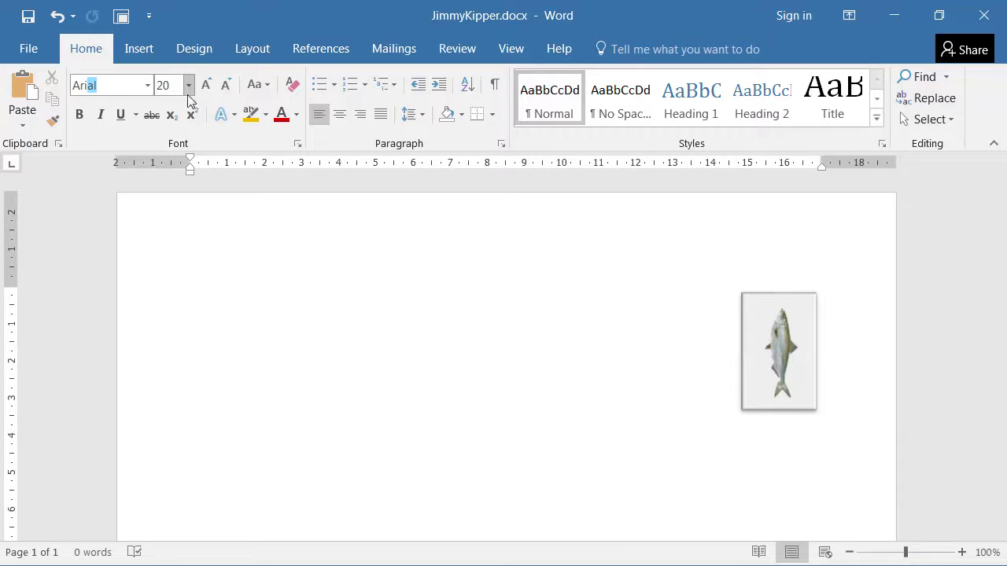
key("Tab")
type("14")
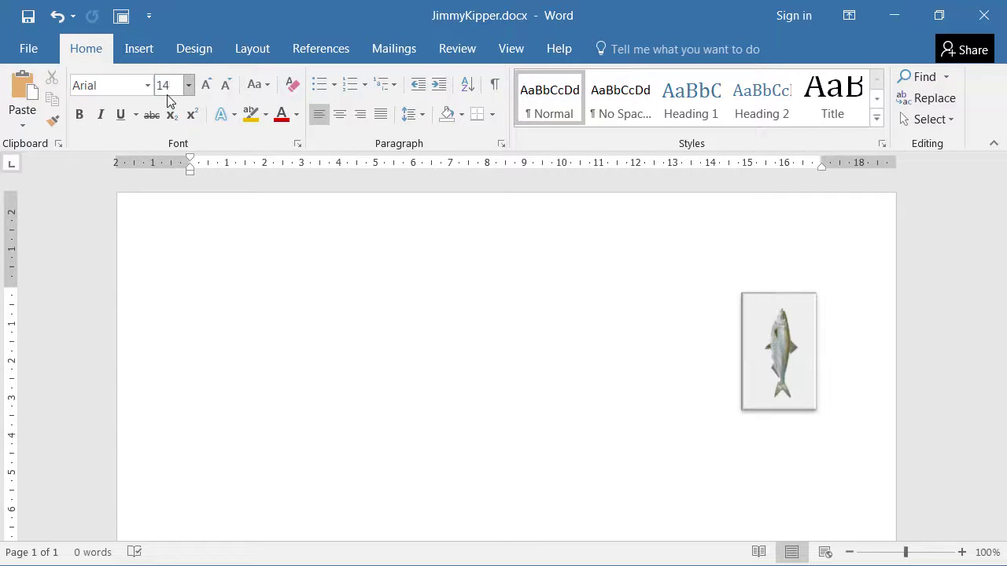
key("Return")
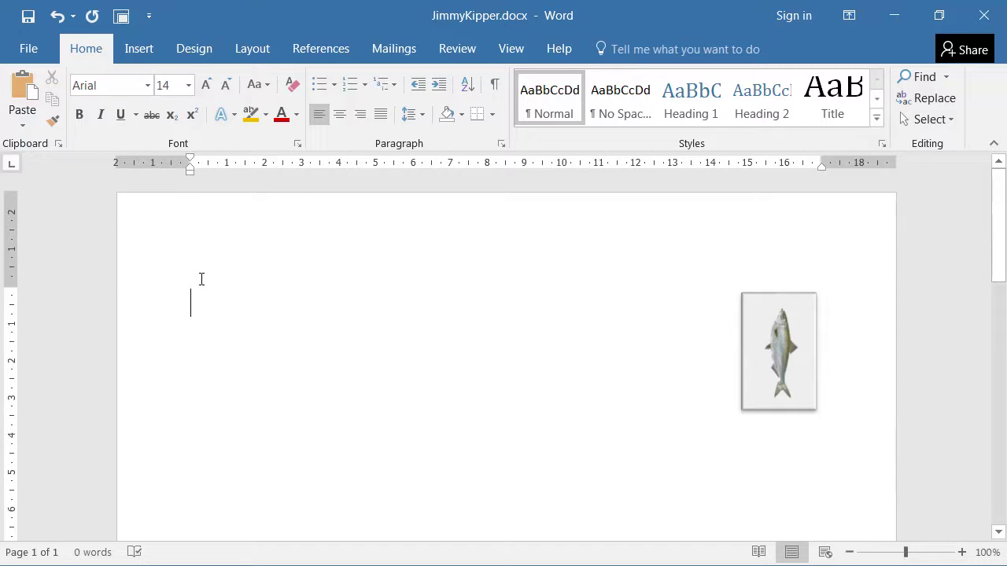
Format the empty first line as right-aligned text in Arial, size 14.
left_click(201, 279)
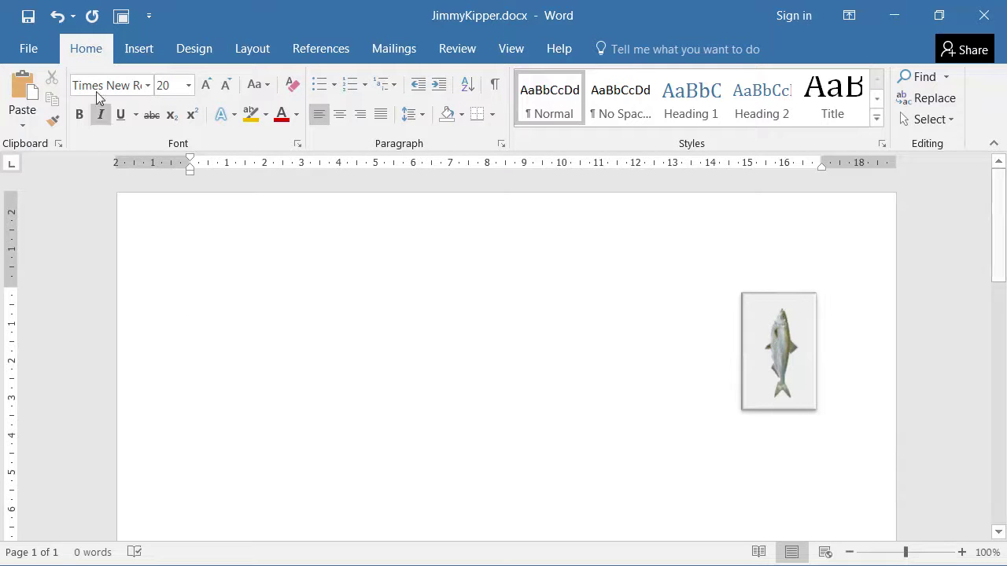
key("ctrl+shift+f")
type("Arial")
key("Return")
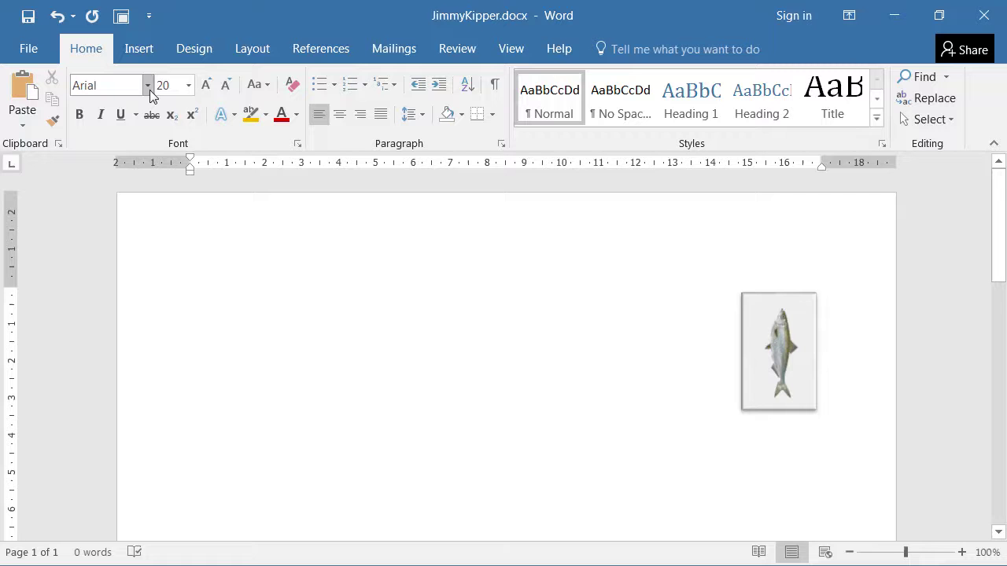
key("ctrl+r")
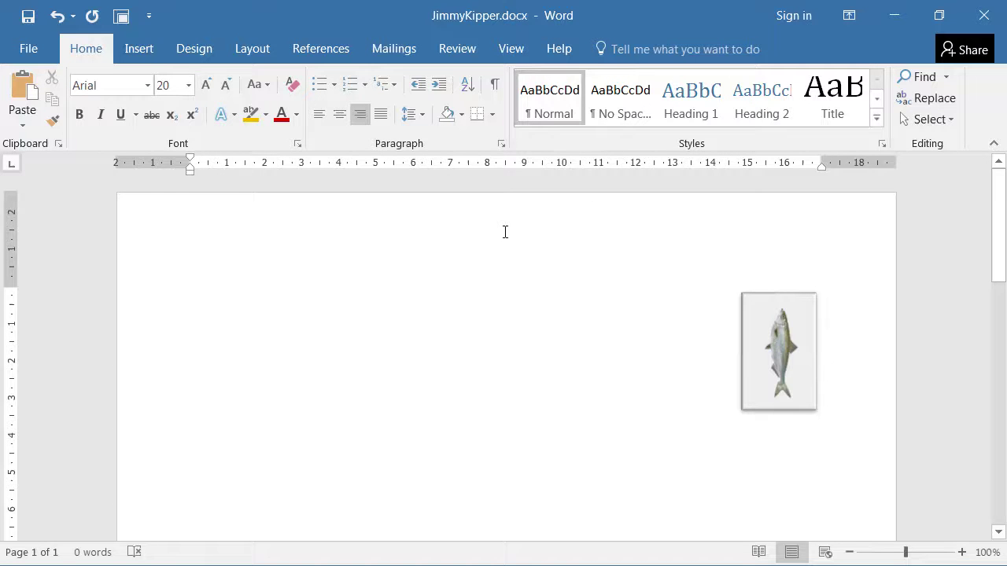
left_click(169, 85)
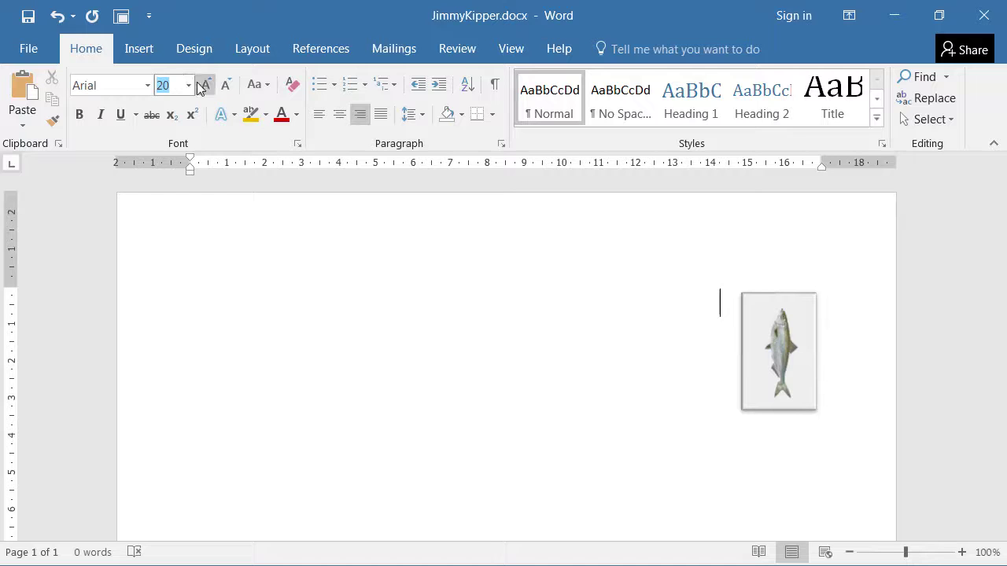
type("14")
key("Return")
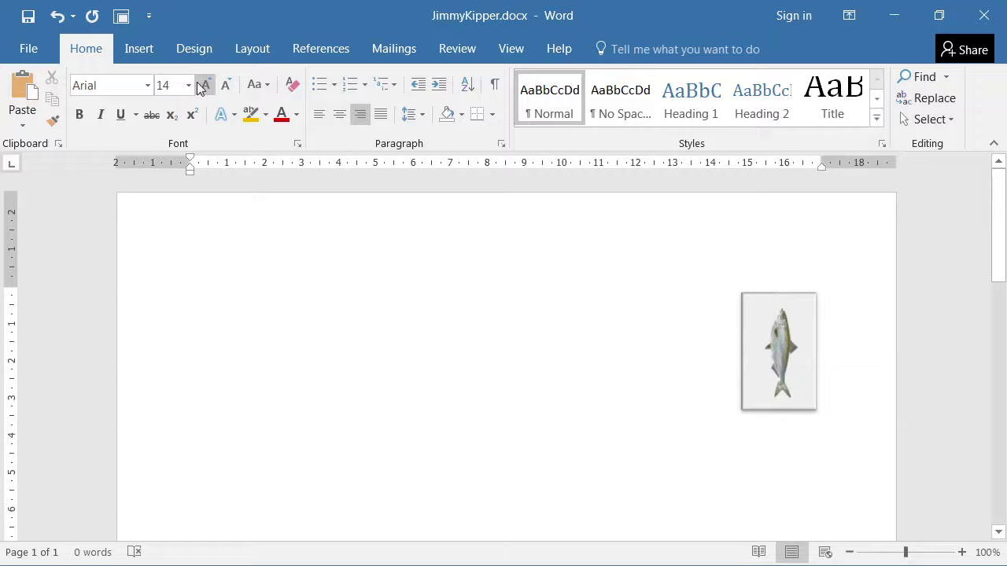
Add empty lines beside the fish picture and set the picture's text wrapping to Tight.
left_click(720, 339)
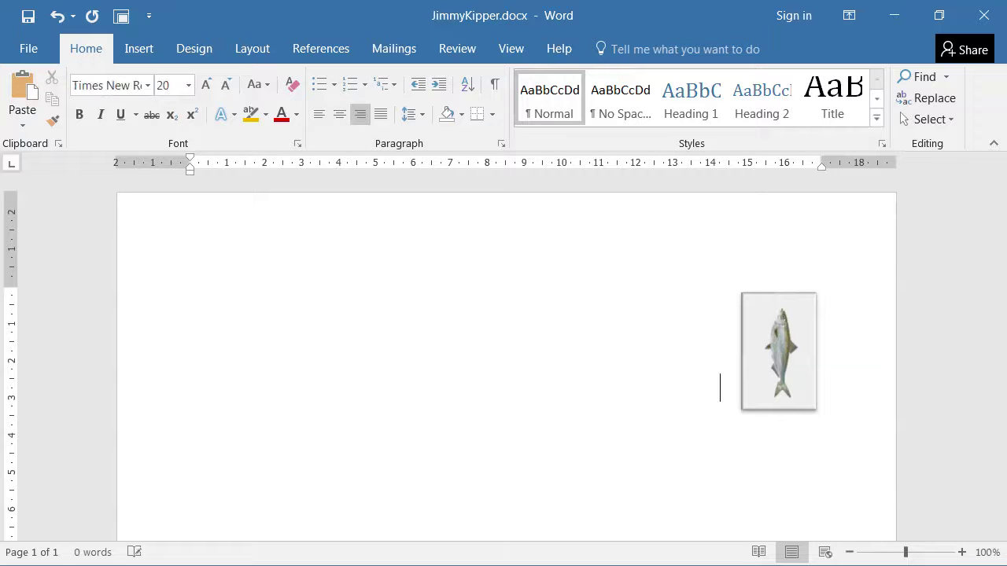
key("Return")
left_click(778, 370)
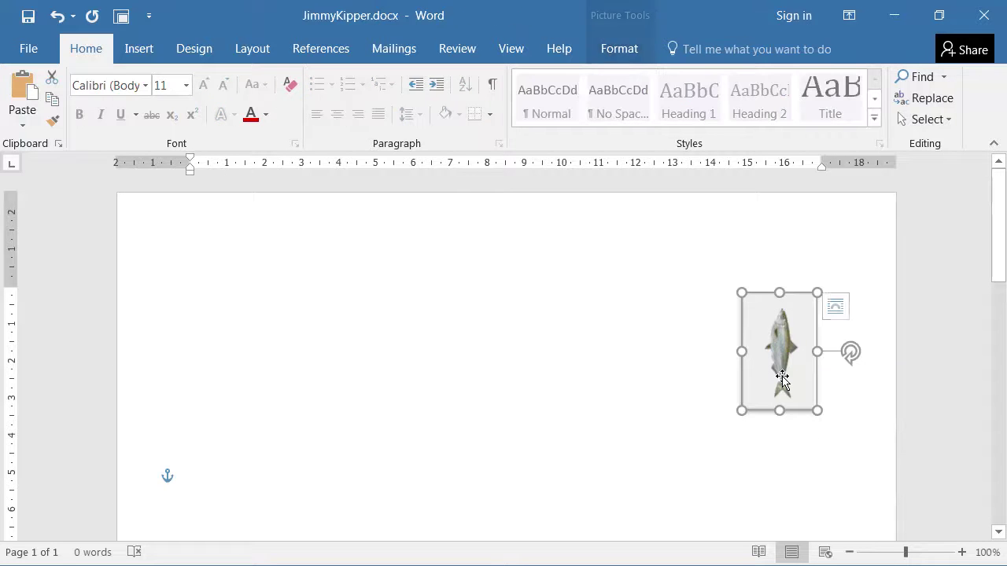
left_click(606, 49)
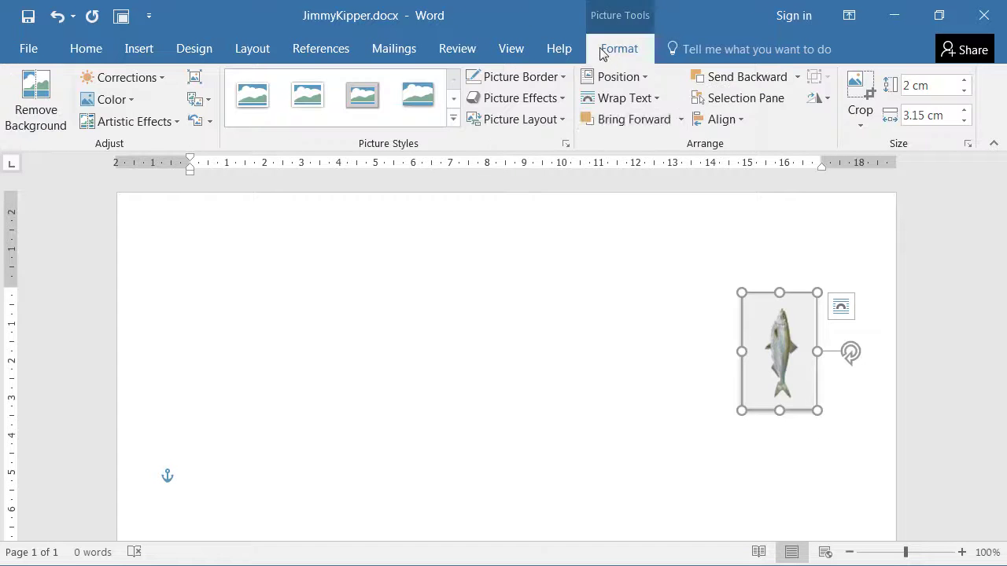
left_click(615, 98)
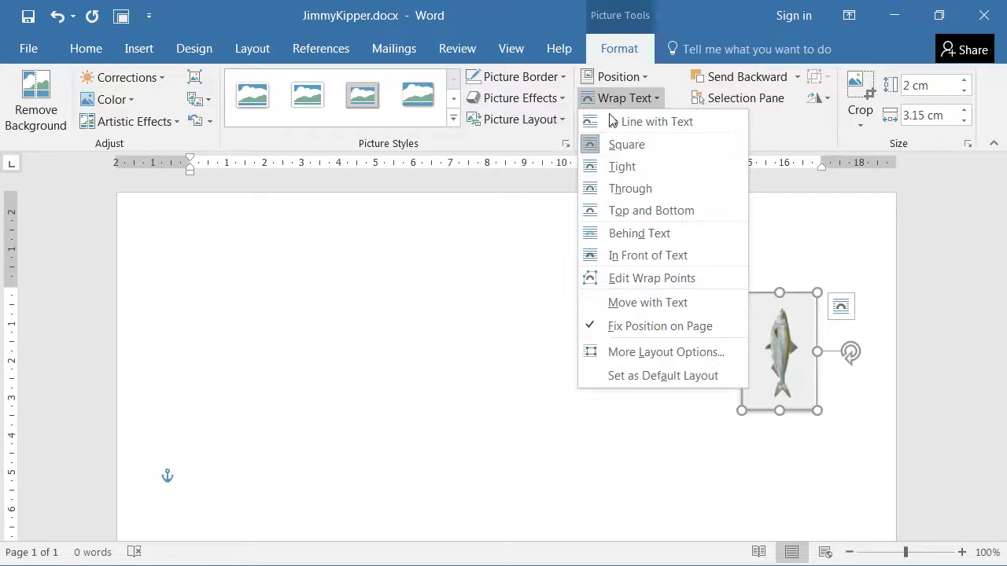
left_click(613, 169)
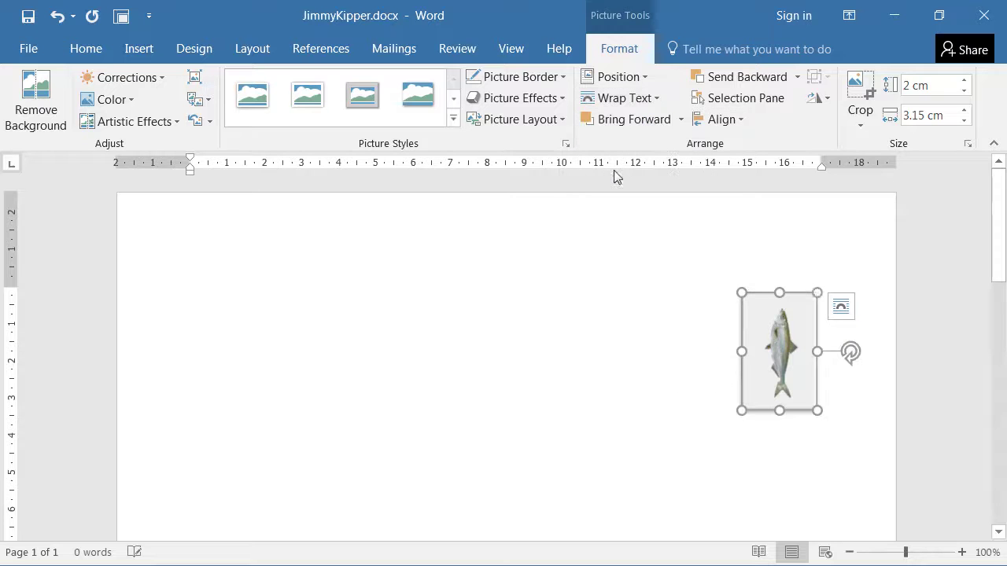
Start a new line below the fish picture and set its paragraph line spacing to Single.
left_click(649, 324)
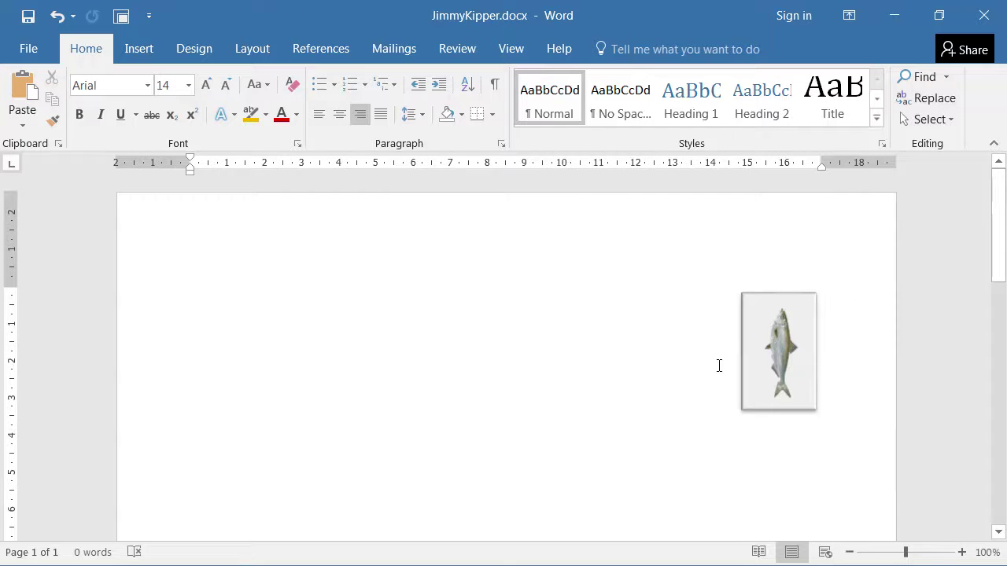
key("Return")
left_click(501, 143)
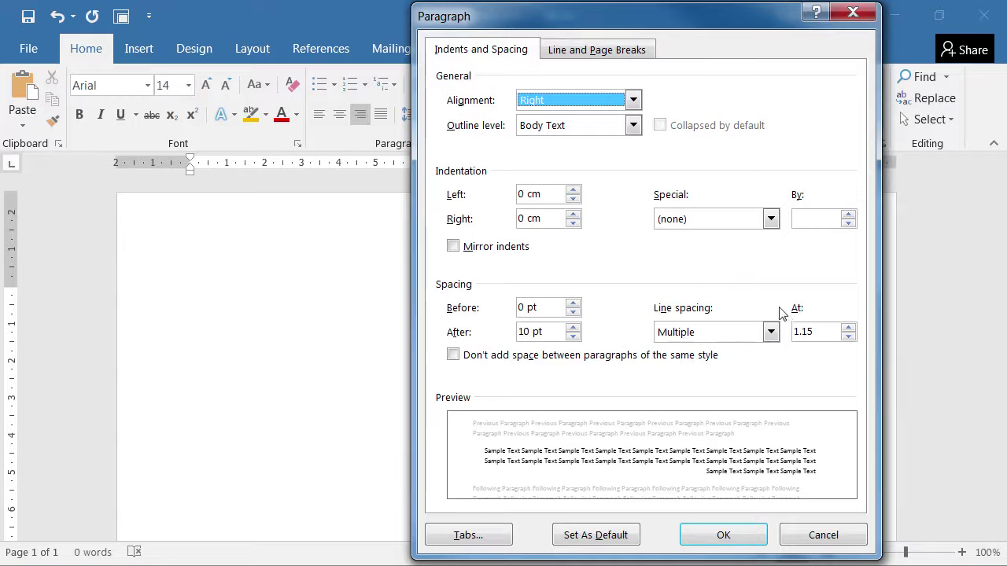
left_click(771, 332)
left_click(743, 345)
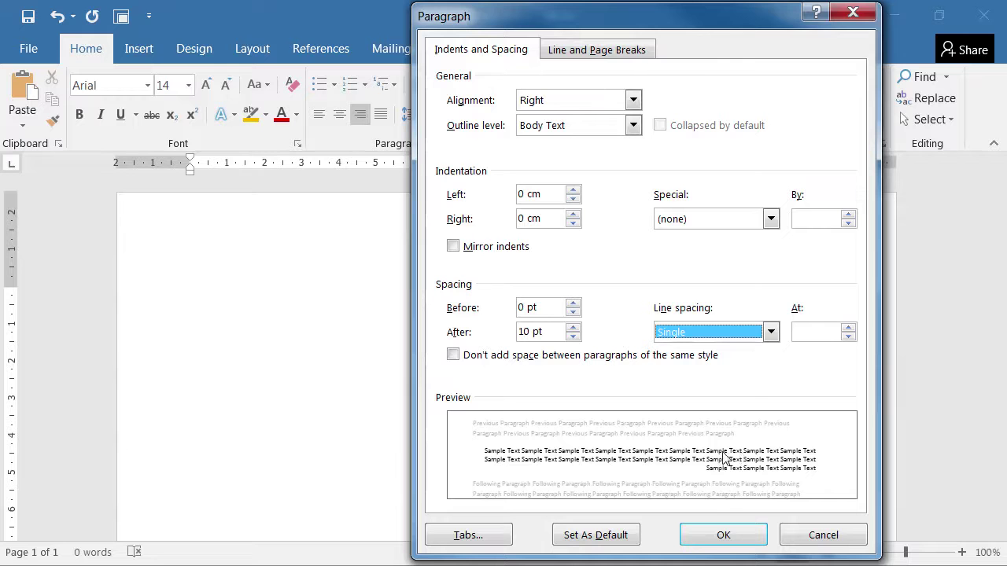
left_click(715, 535)
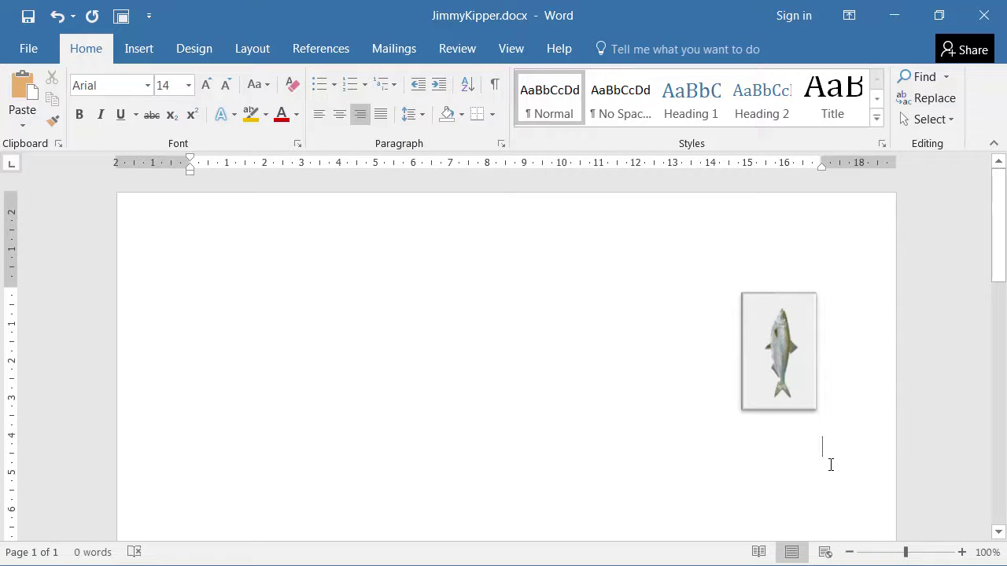
Enter the sender's full name, street address, town and postcode on separate right-aligned lines below the fish picture.
type("J")
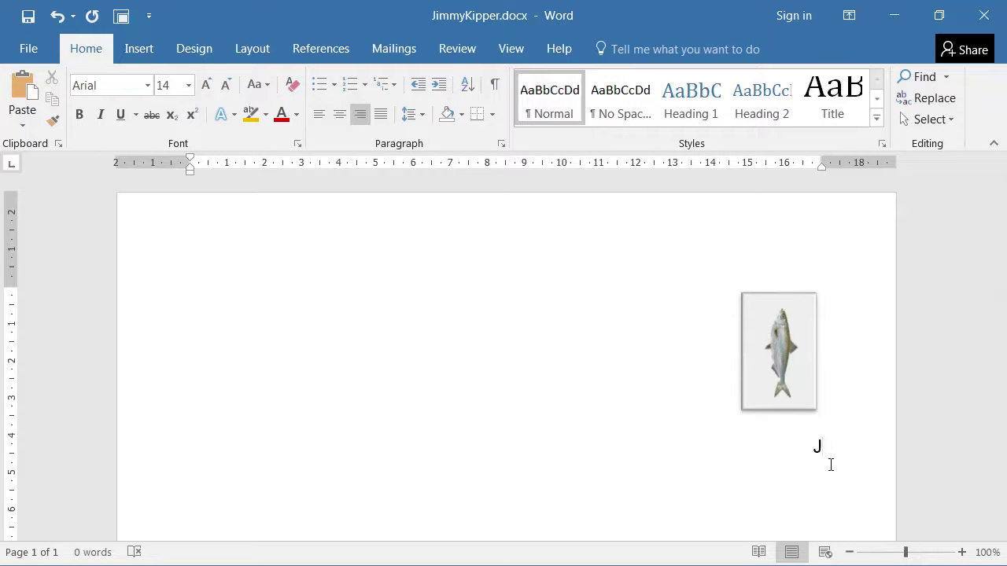
type("immy")
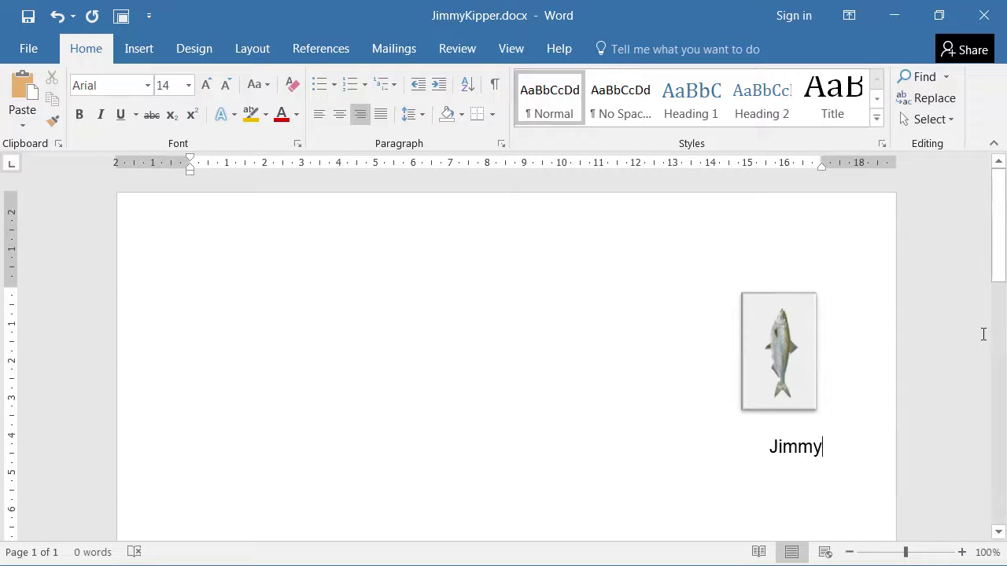
left_click_drag(999, 254, 1000, 288)
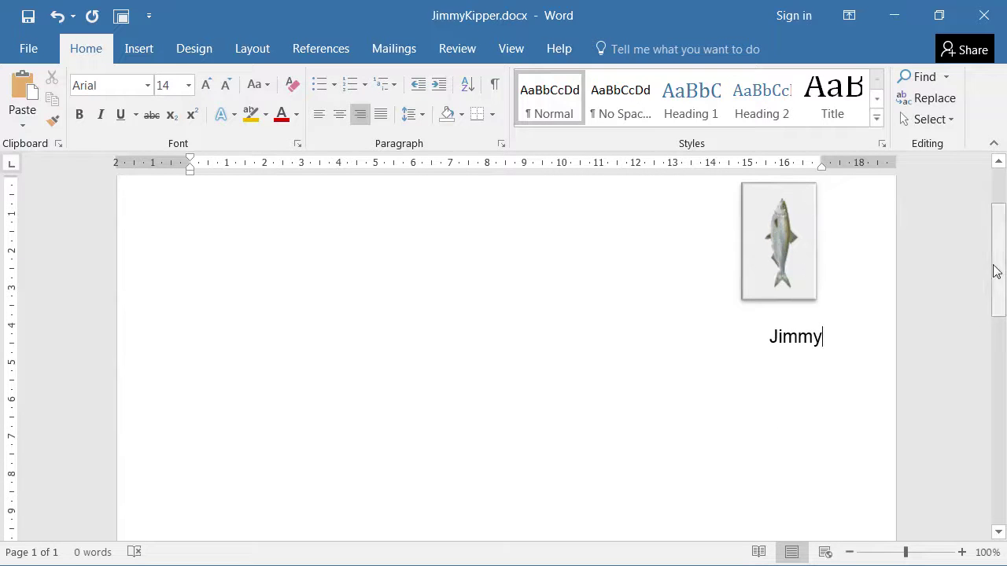
left_click_drag(996, 265, 997, 256)
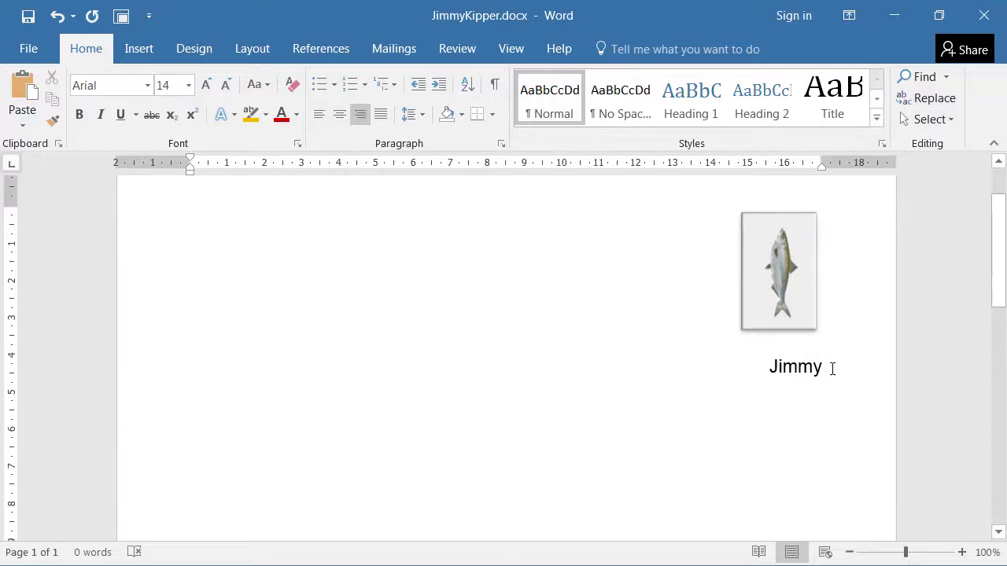
type("Kipper ")
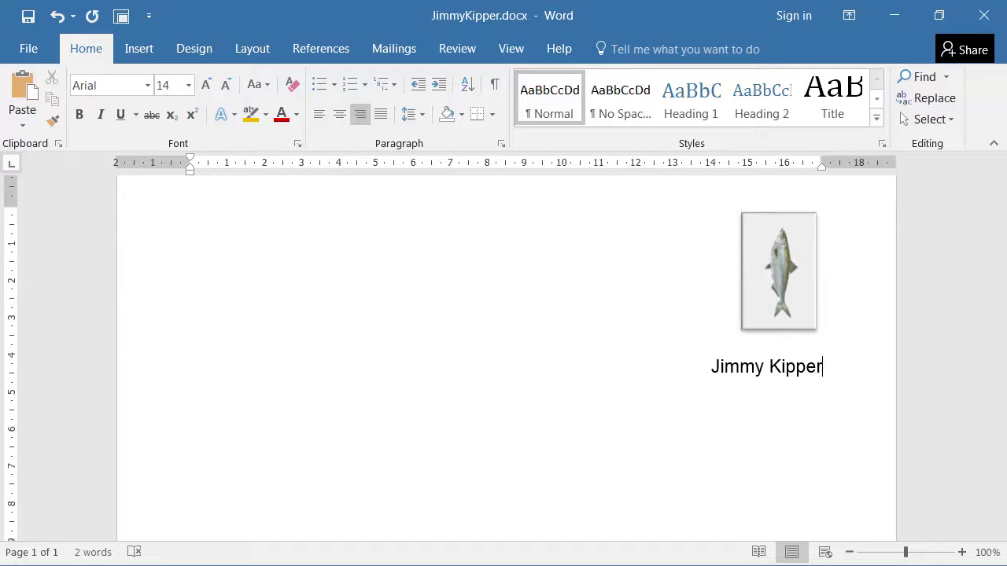
type("13 Seashe")
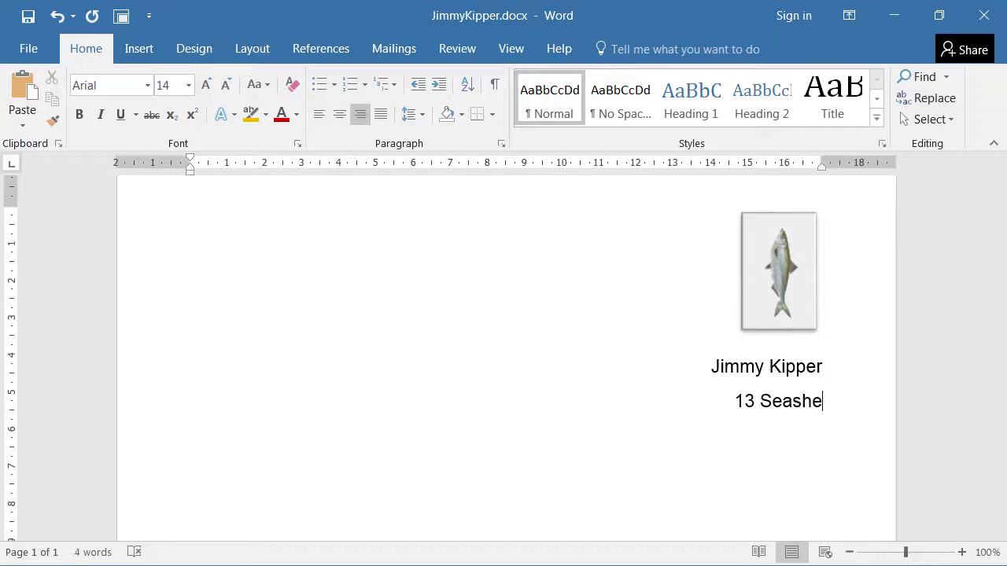
type("ll Alcove ")
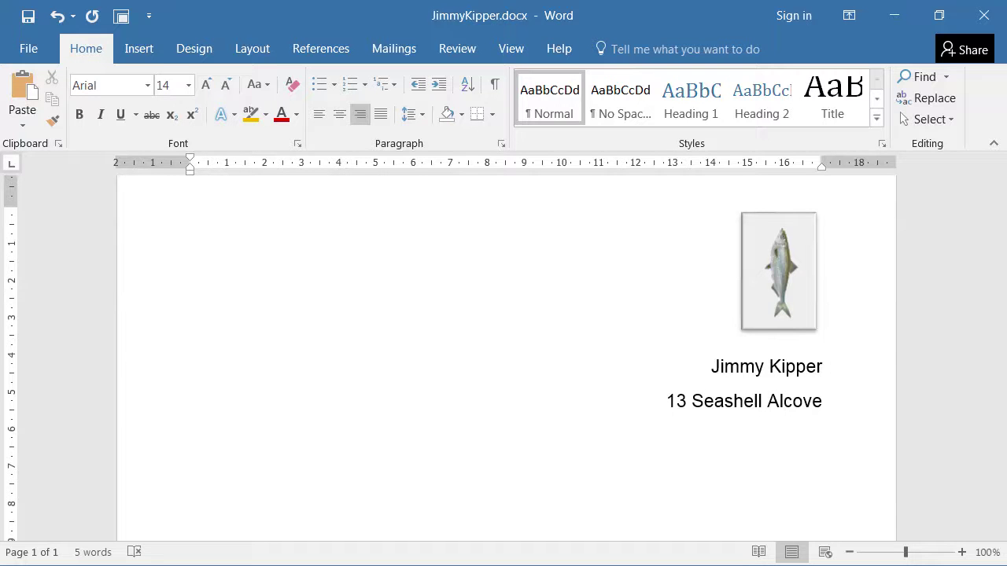
type("Woodlake ")
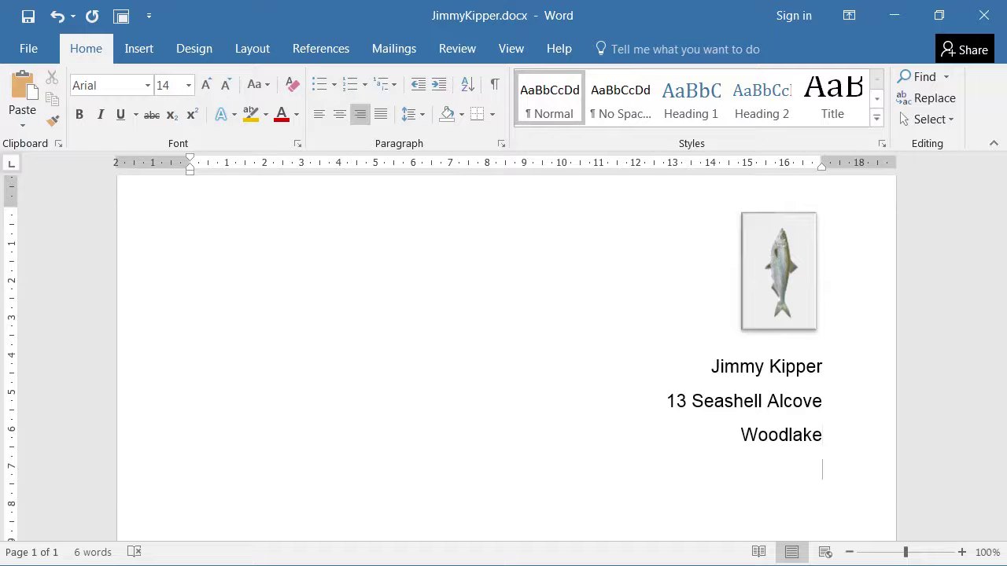
type("E1P 0ND")
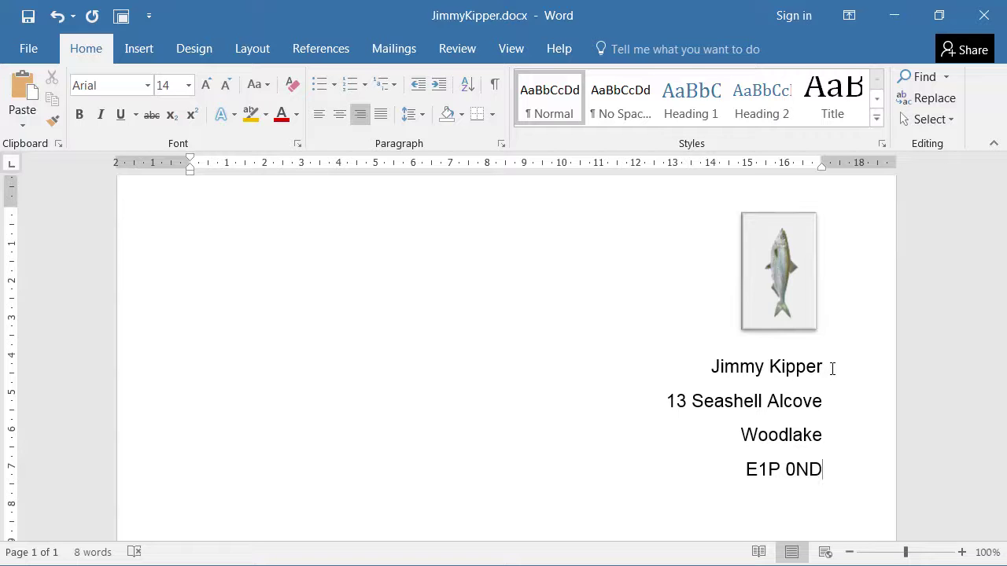
Nudge the fish picture slightly up and to the right so it lines up with the page's right margin above the sender's name.
left_click(787, 287)
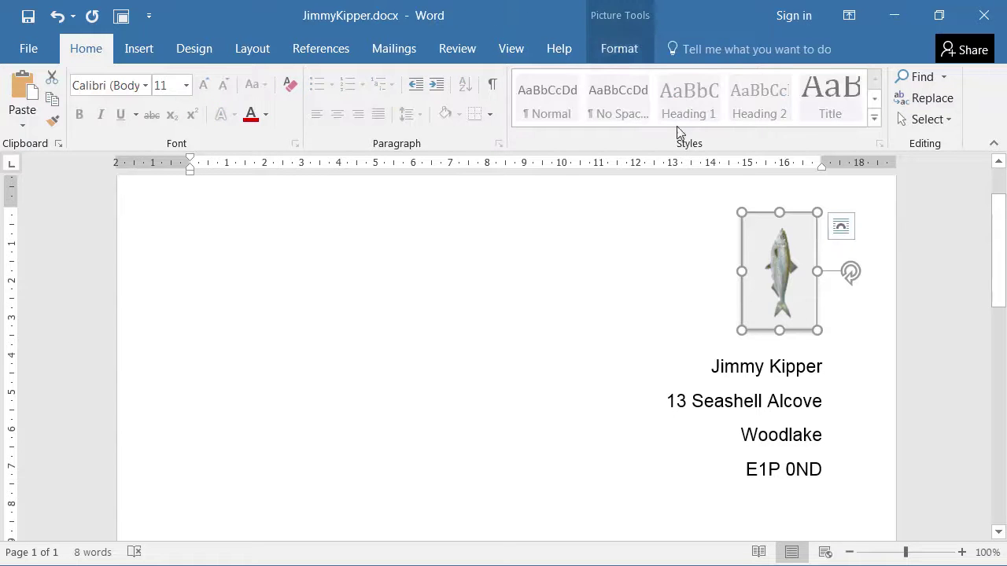
left_click(620, 50)
left_click(716, 119)
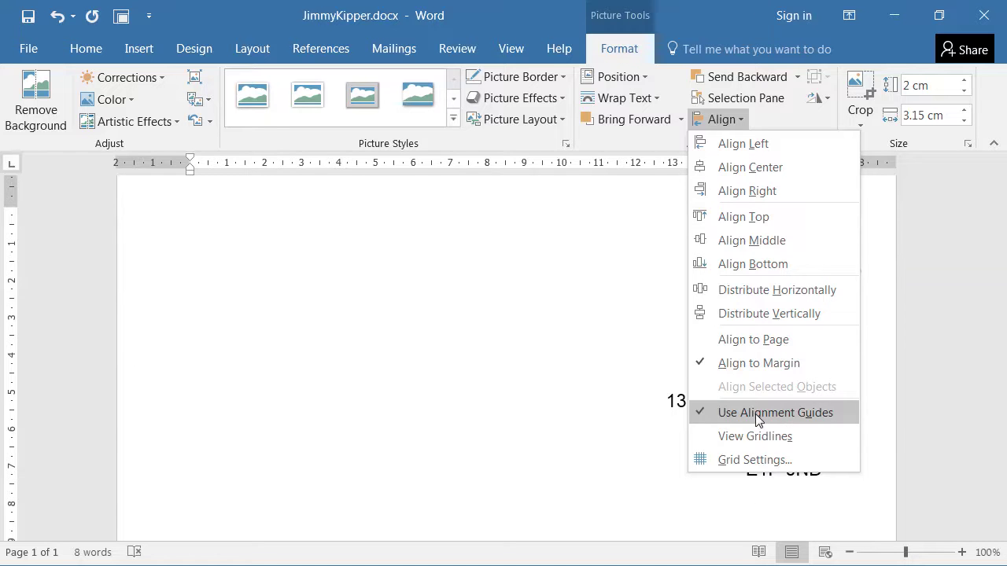
left_click(621, 45)
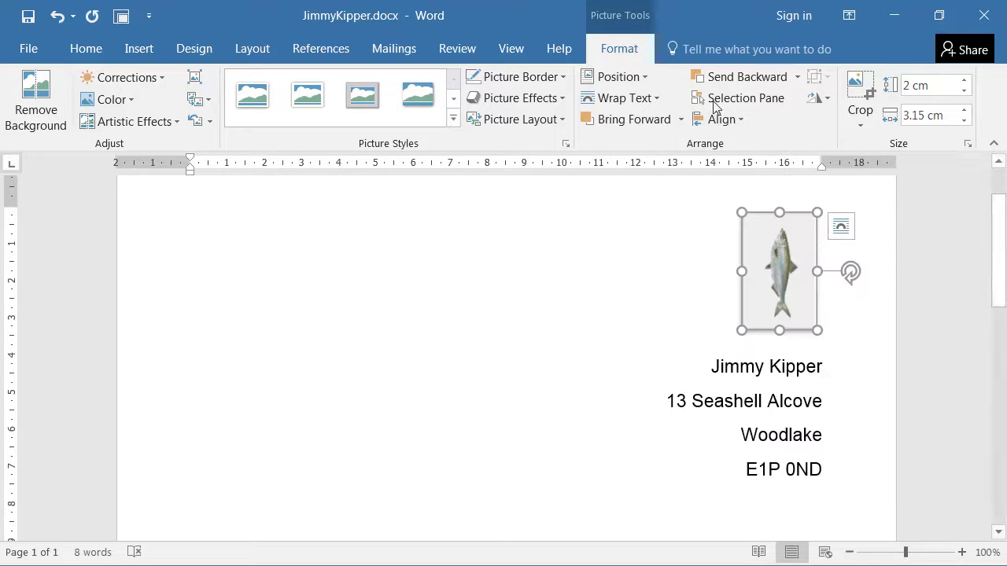
scroll(997, 242, "up", 2)
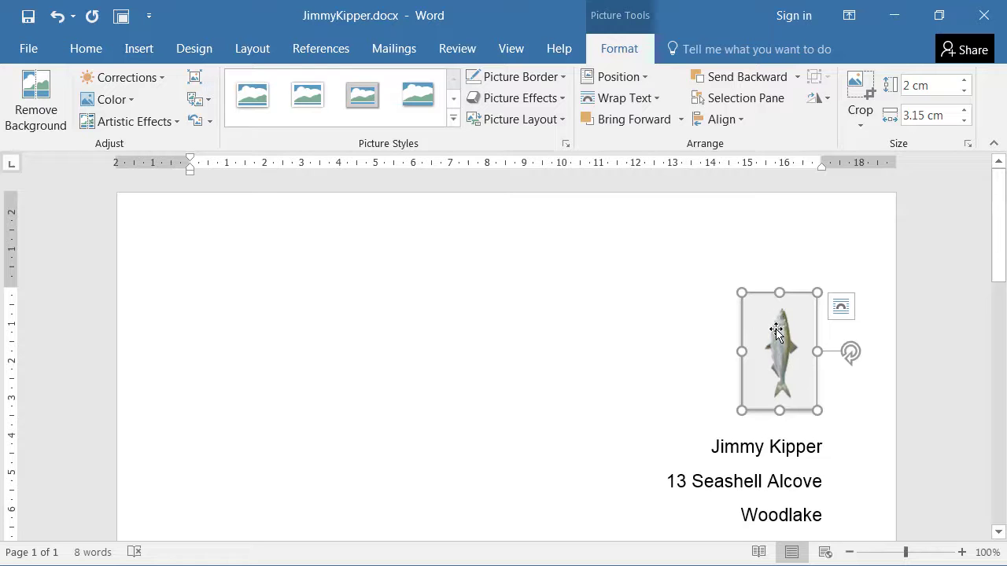
mouse_move(782, 346)
left_mouse_down()
mouse_move(758, 321)
mouse_move(786, 358)
left_mouse_up()
left_click(736, 434)
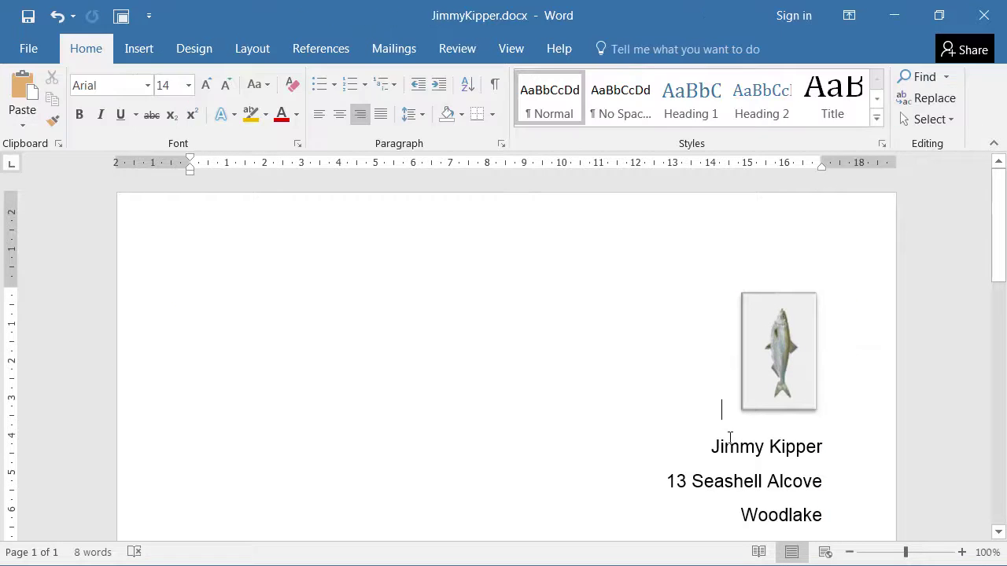
left_click(773, 393)
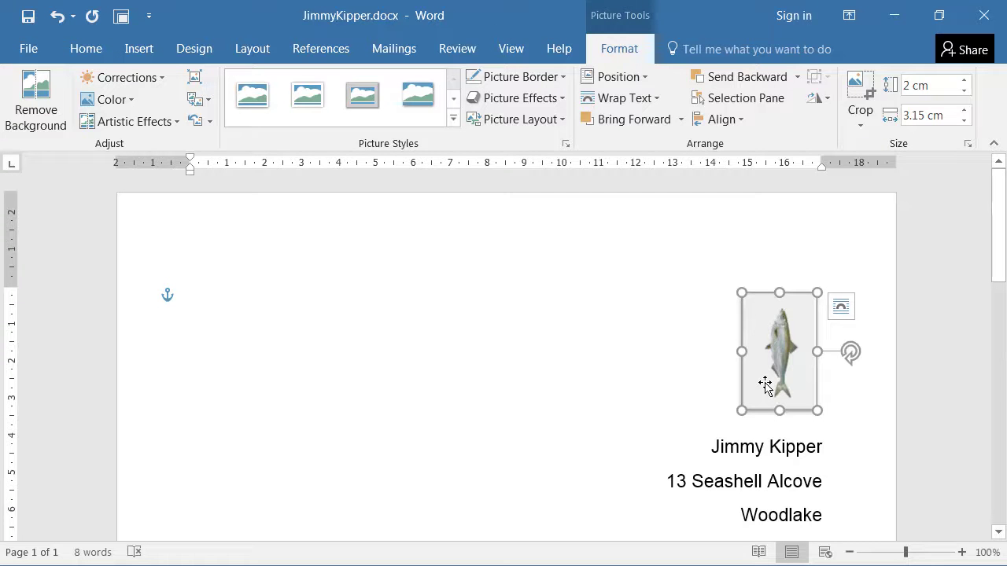
left_click_drag(773, 348, 780, 352)
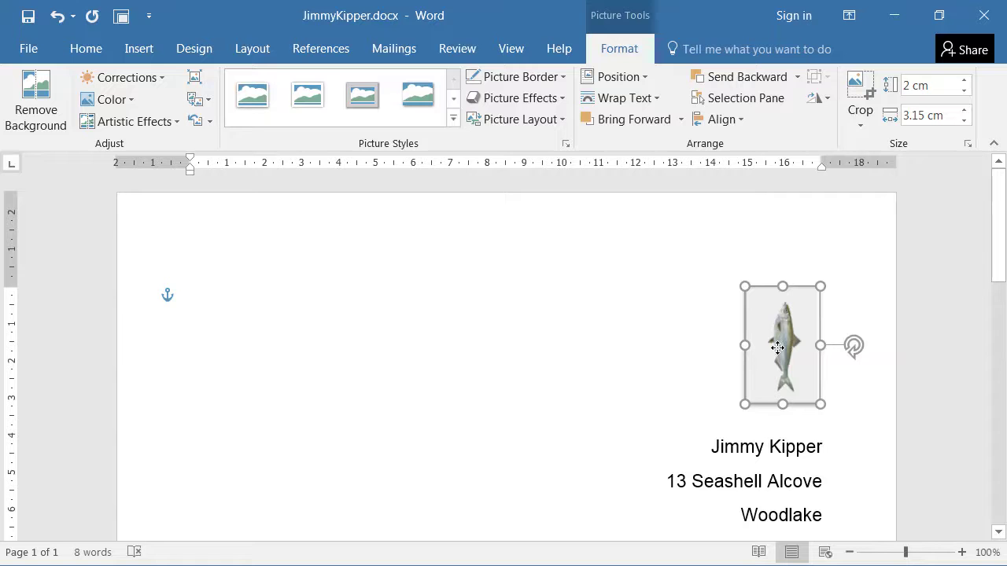
left_click(709, 405)
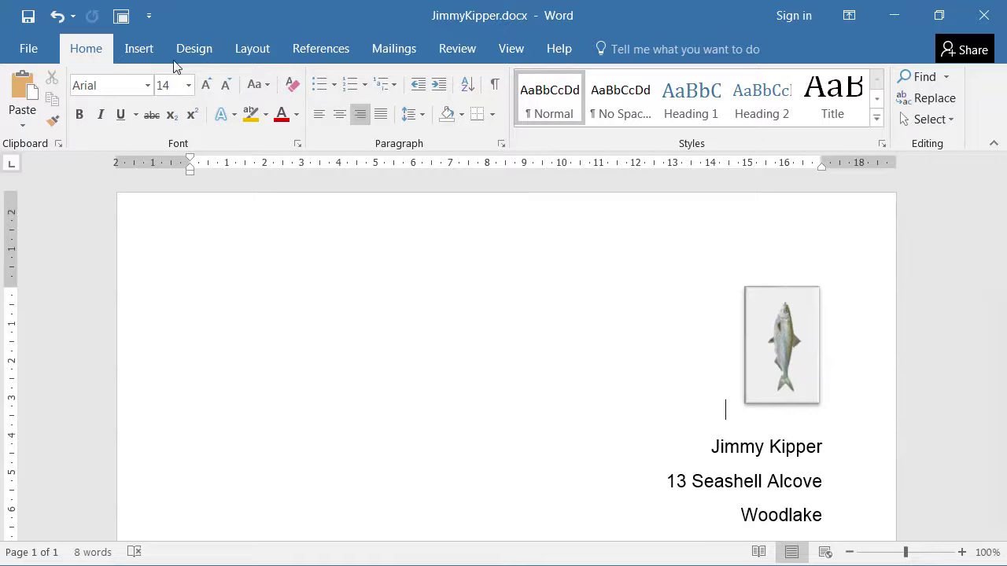
left_click(145, 50)
left_click(696, 76)
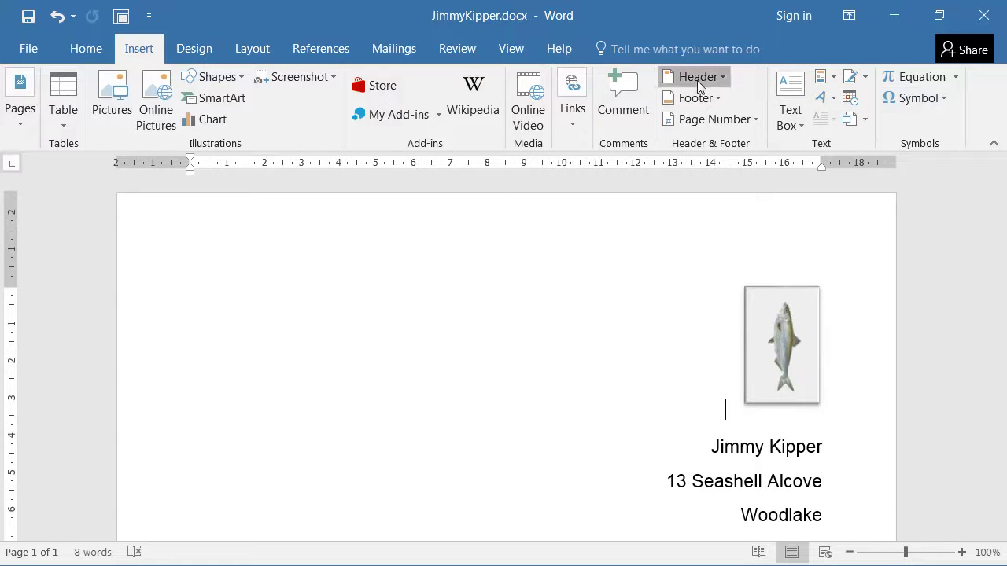
left_click(651, 450)
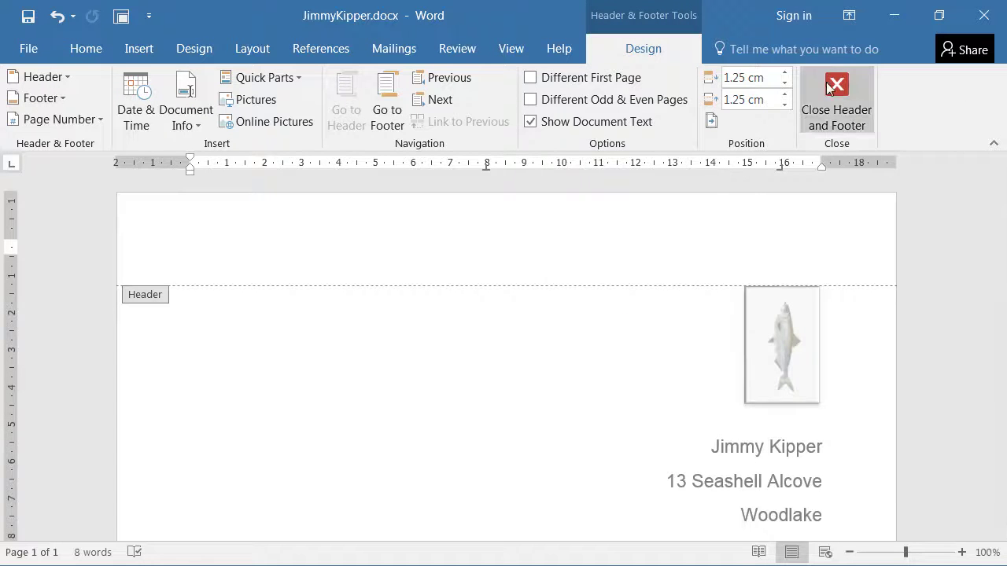
left_click(836, 103)
left_click(777, 304)
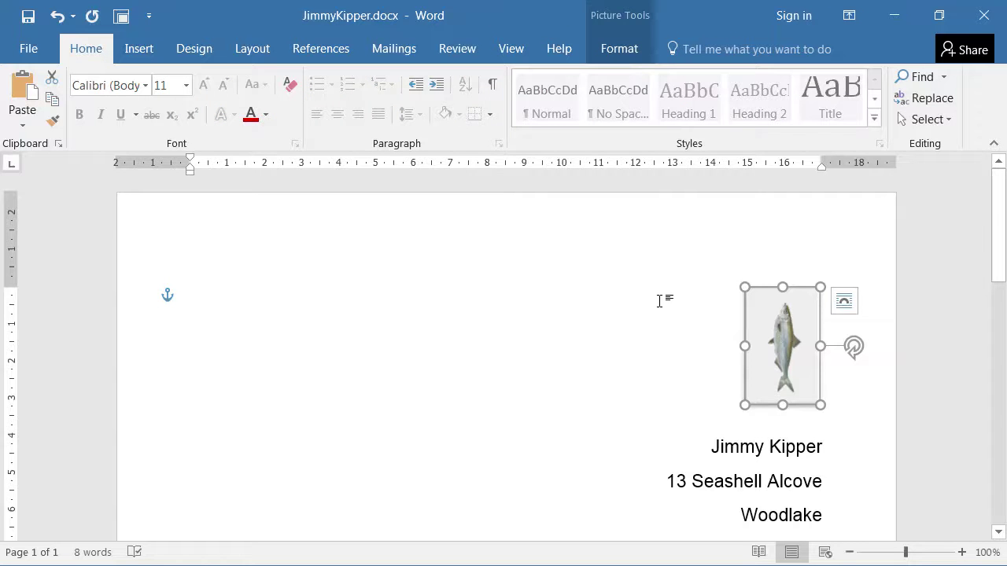
left_click(614, 291)
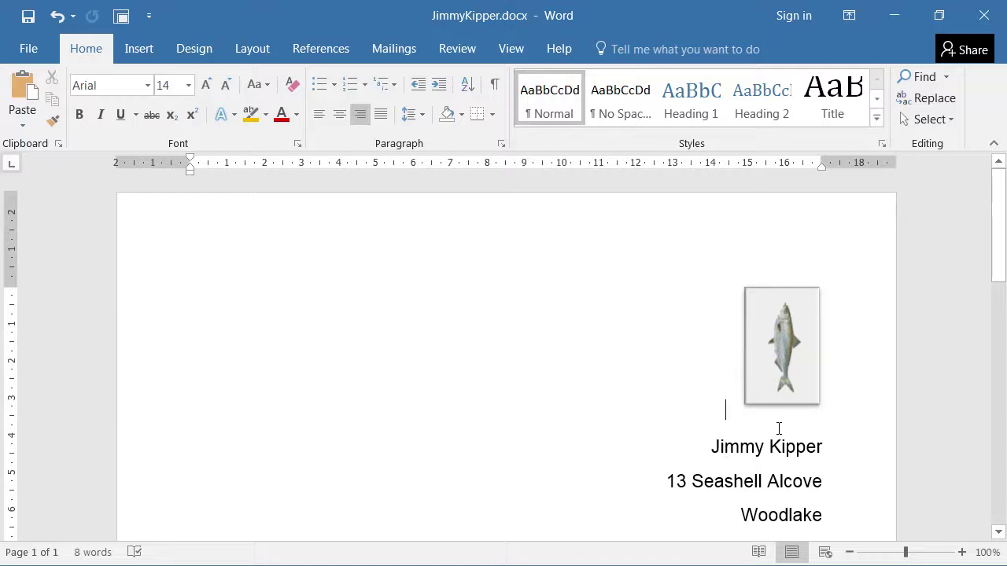
Compare the font and size of the sender's postcode line with those of the empty line beneath it.
key("Down")
key("Down")
key("Down")
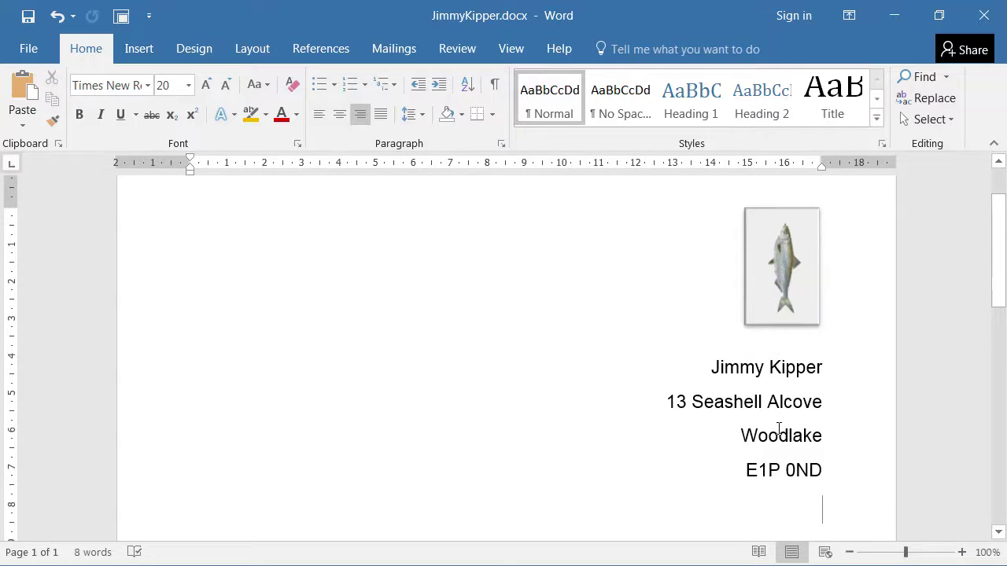
left_click(799, 466)
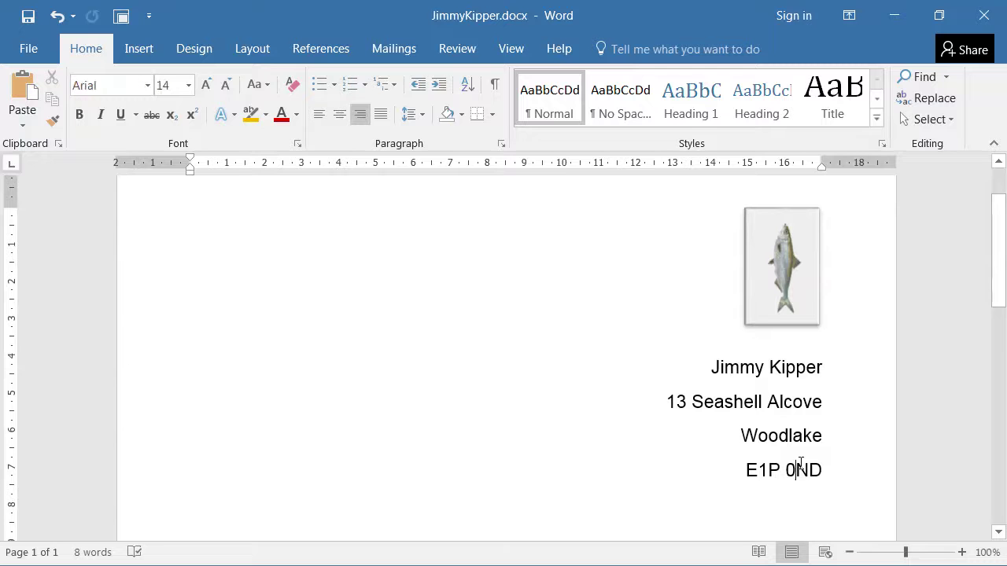
key("Down")
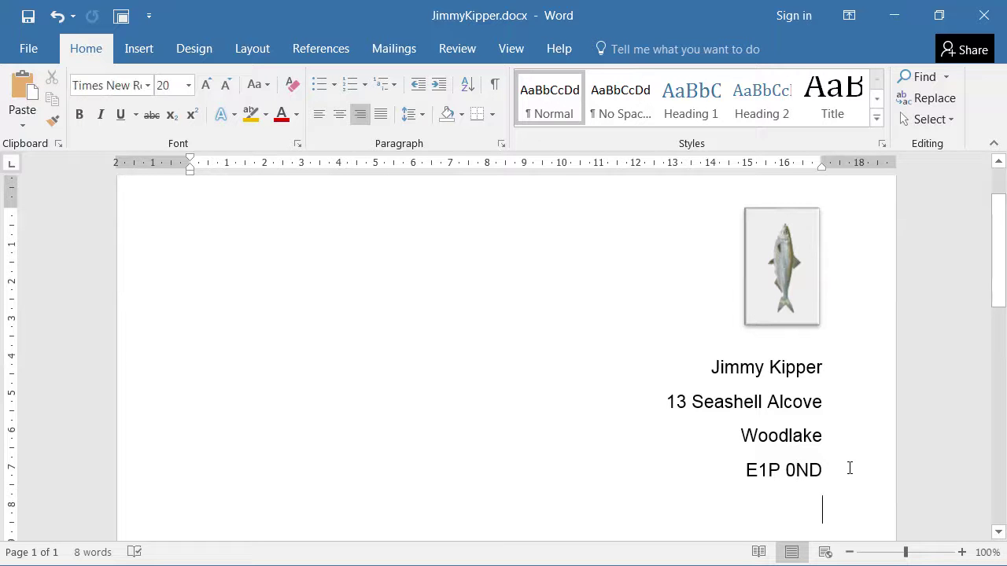
key("Up")
key("Down")
key("Up")
key("Down")
key("Up")
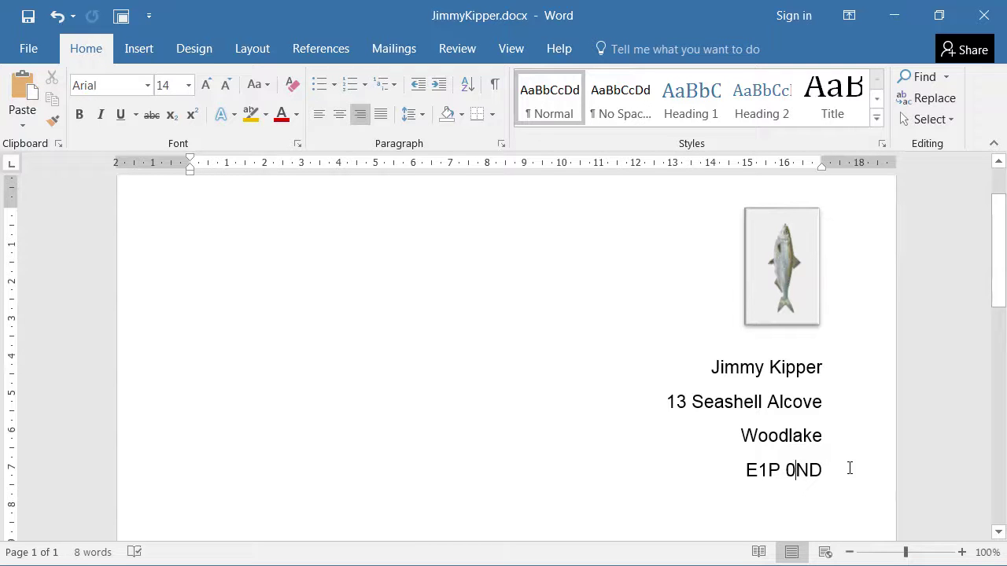
key("Down")
Start a left-aligned paragraph after the sender's postcode and add another empty line below it.
key("Up")
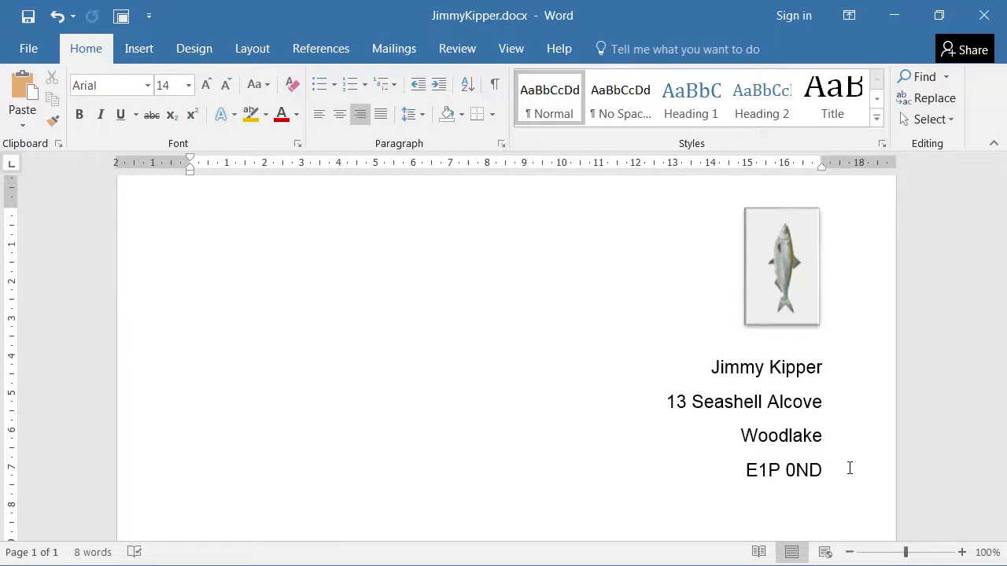
key("Return")
key("ctrl+l")
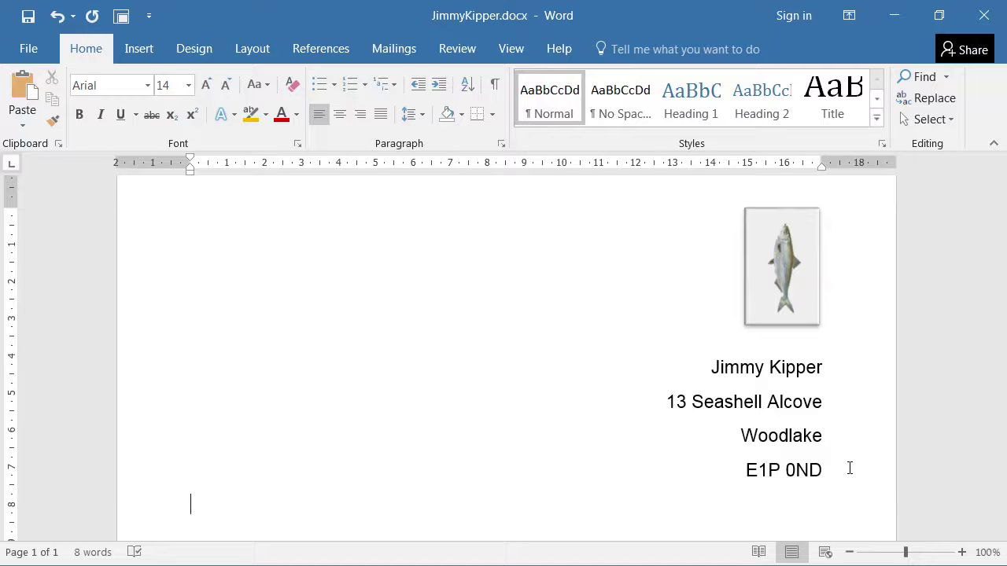
key("Return")
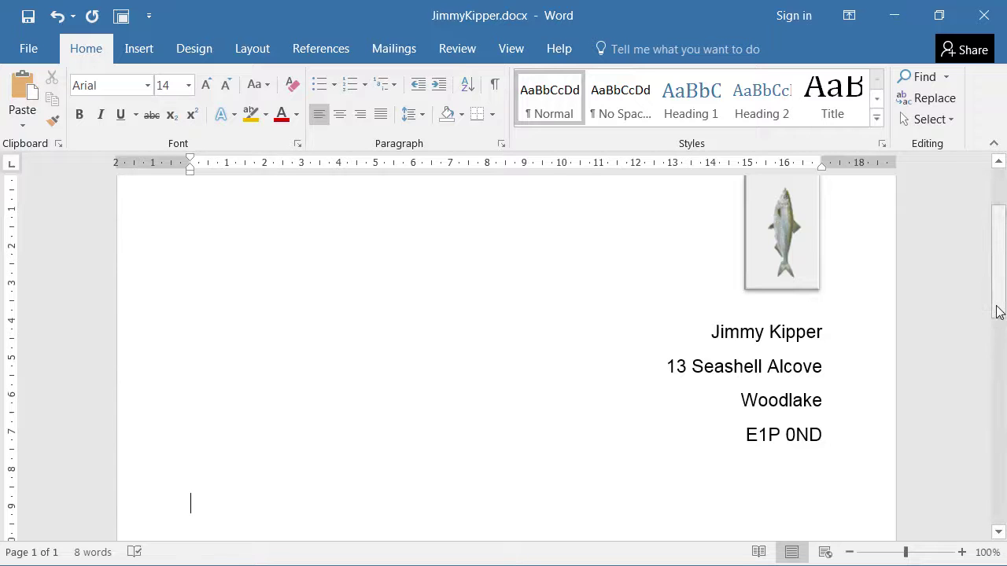
Enter the recipient's full name, street address, town and postcode on separate left-aligned lines.
left_click_drag(993, 306, 993, 356)
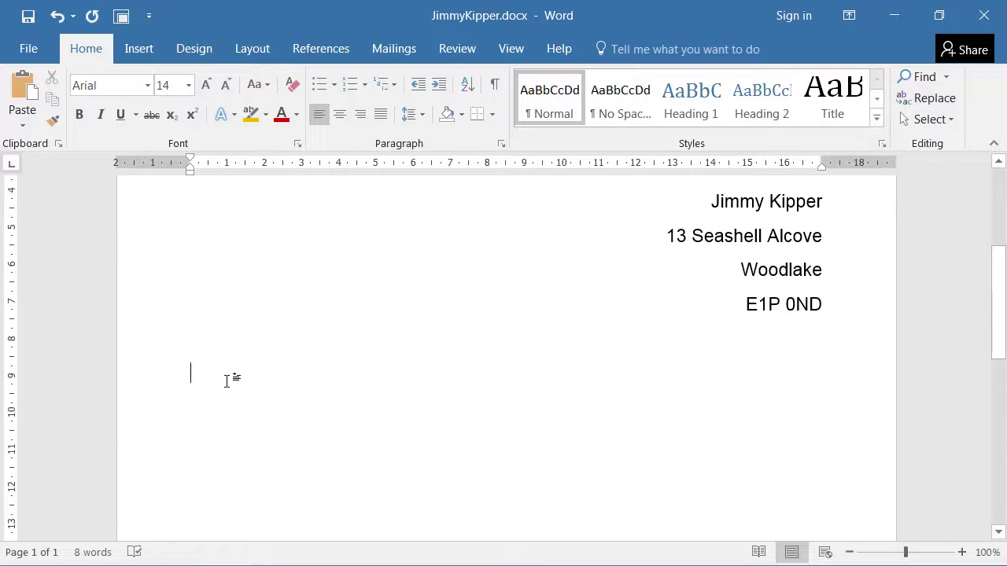
type("ony Salmon ")
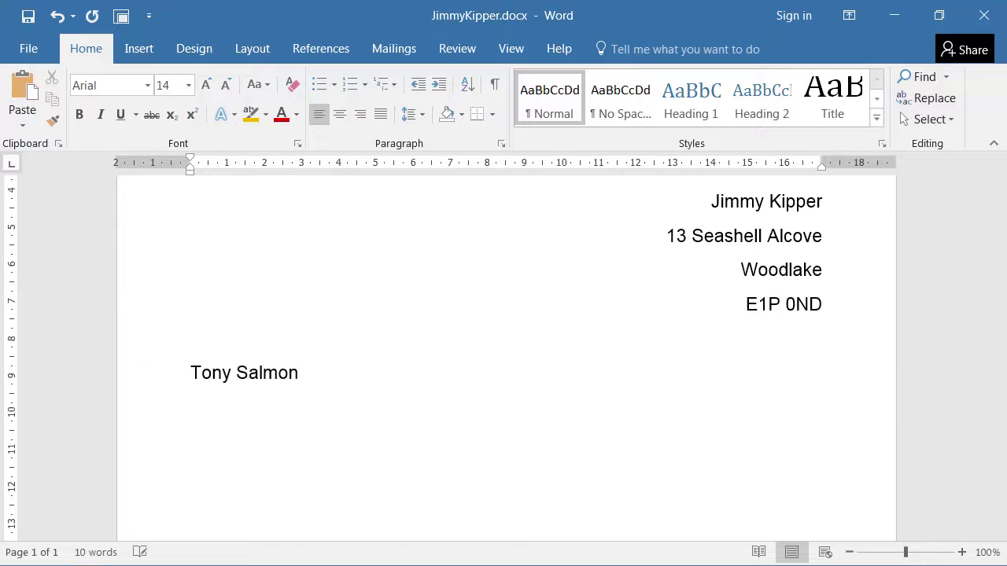
type("10 Seahorse Plaice ")
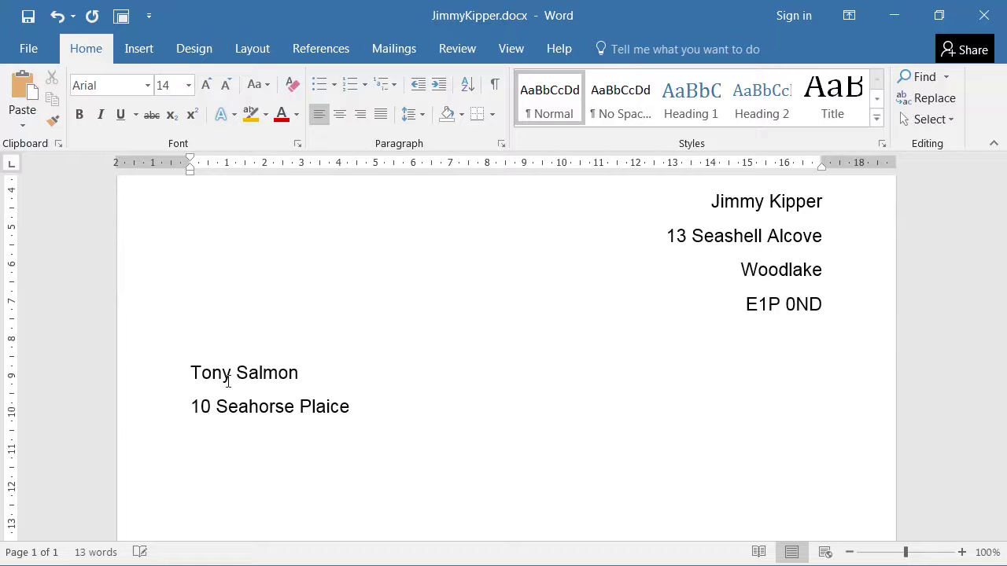
type("Woodlake ")
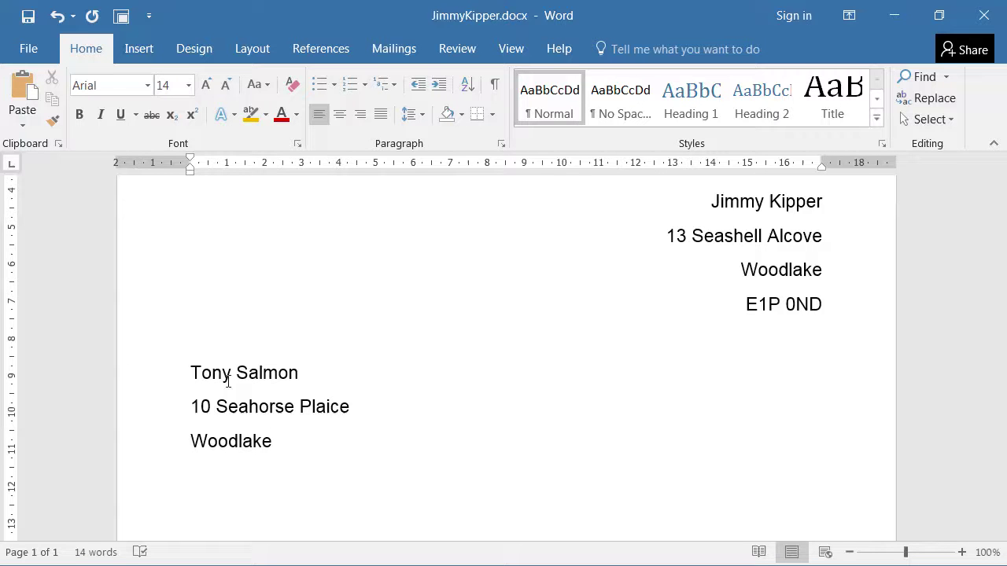
type("W1P 0ND")
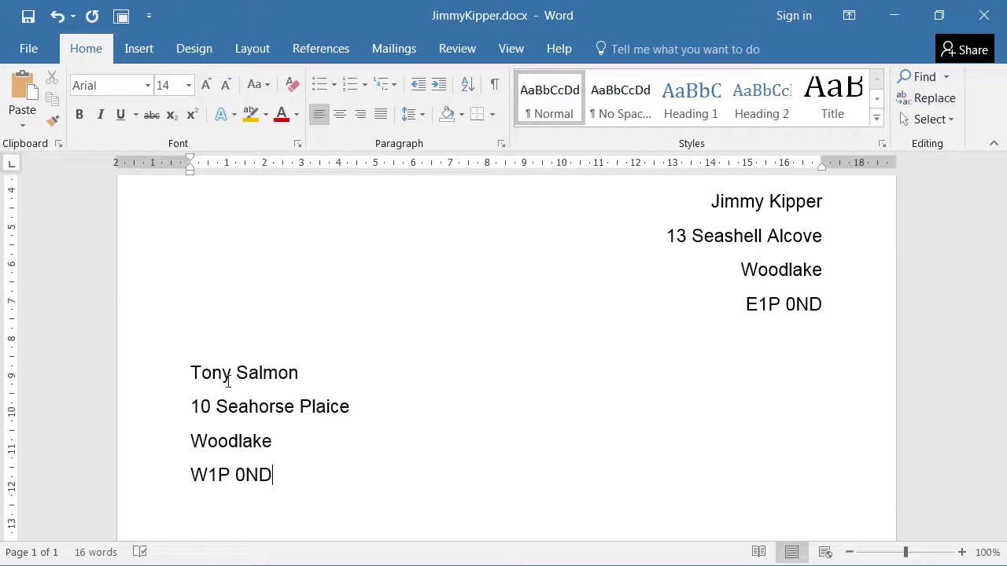
Add a "Dear Mr" salutation with the recipient's surname in size 12 below the recipient's address, and start a new line after it.
key("Return")
key("ctrl+shift+period")
type("Dear Mr S")
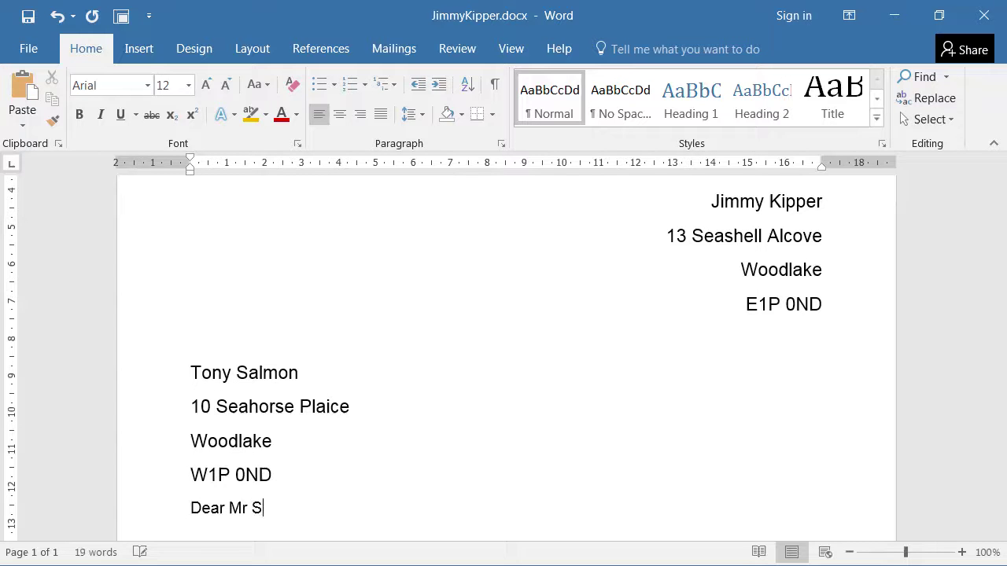
type("almon,")
key("Return")
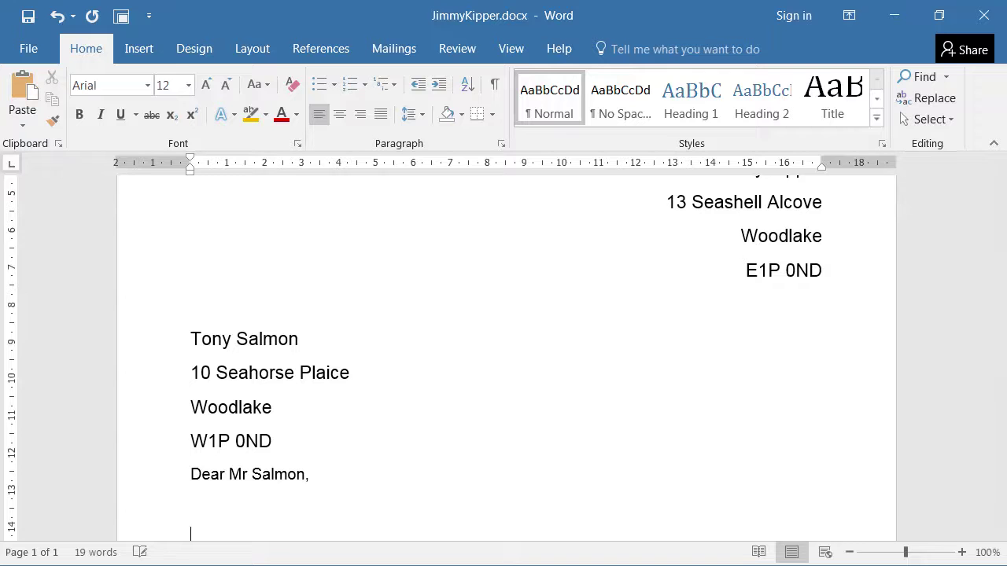
Begin the body with "I am writing to you because I am not happy about the amount of times you play leapfrog late at night with the frogs.".
type("I am wr")
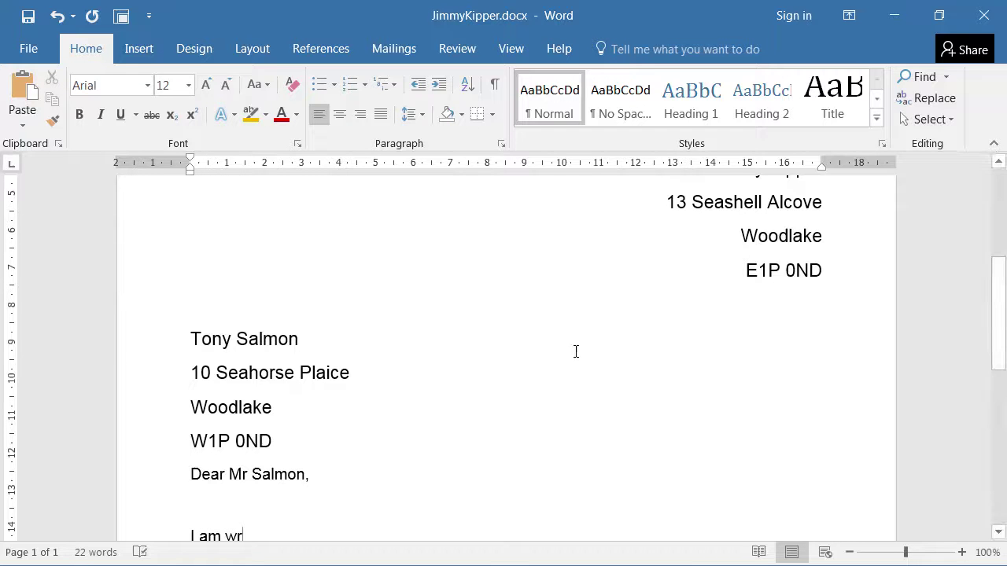
left_click_drag(999, 279, 996, 324)
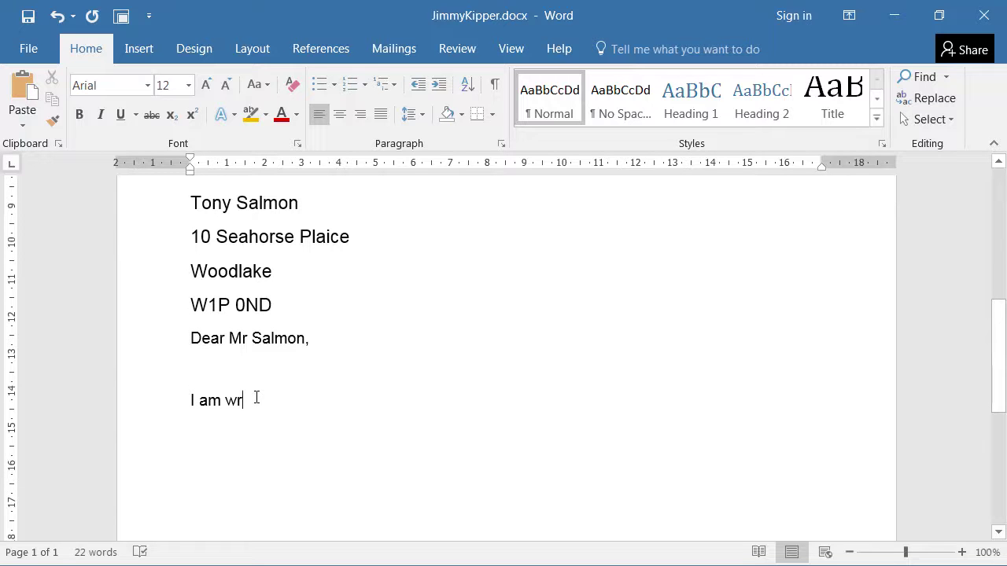
type("iting ")
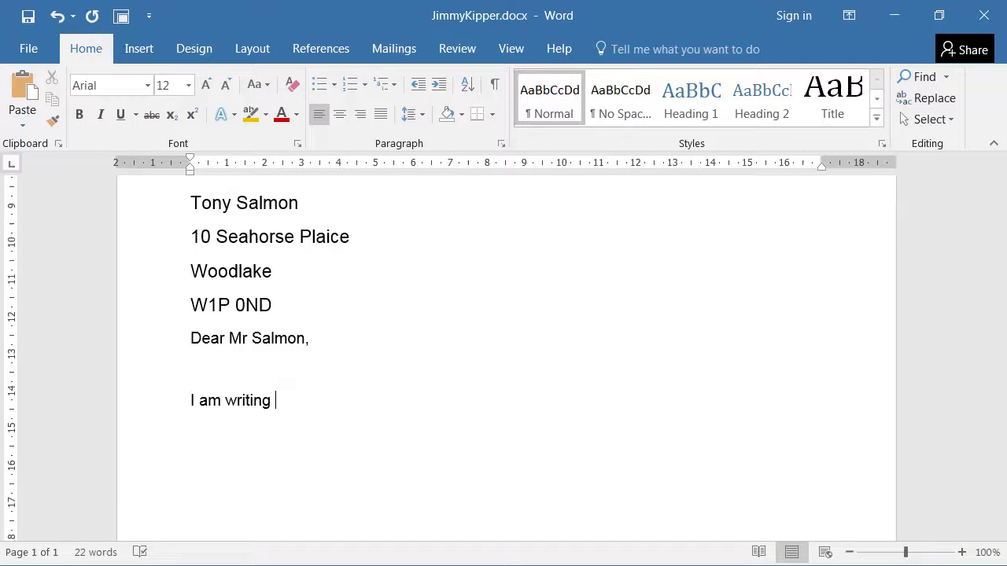
type("to you becauseI")
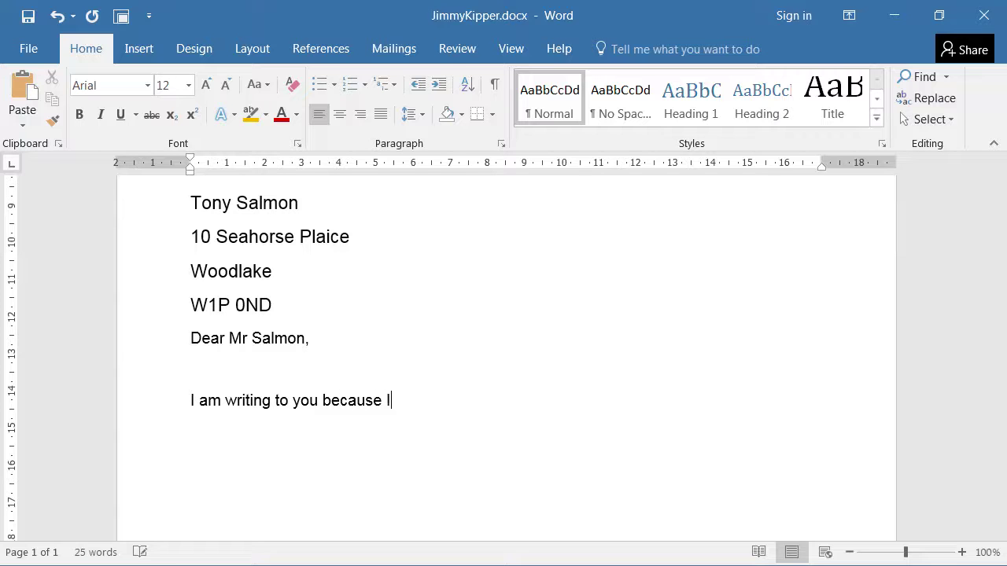
type(" am not happy ")
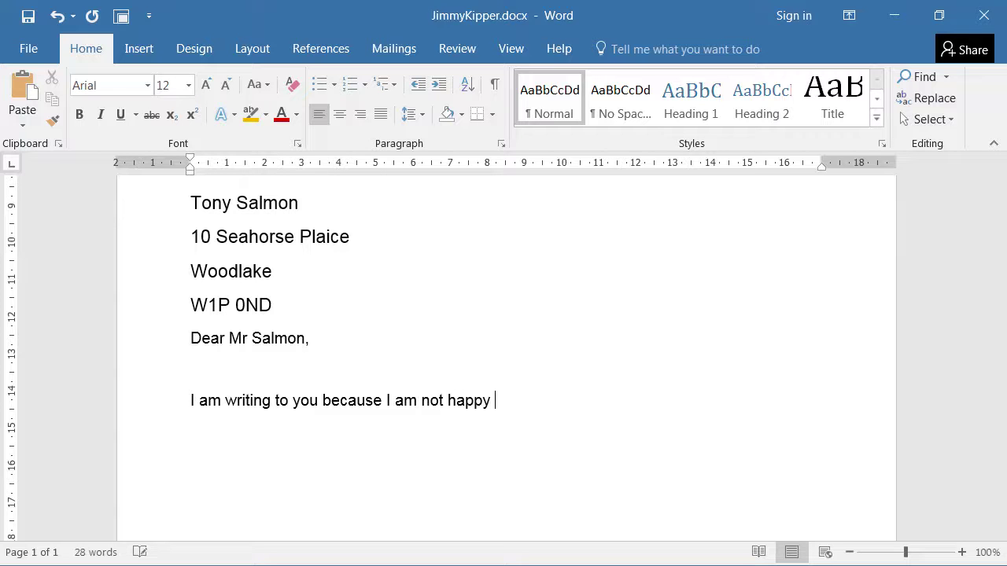
type("about the amoun")
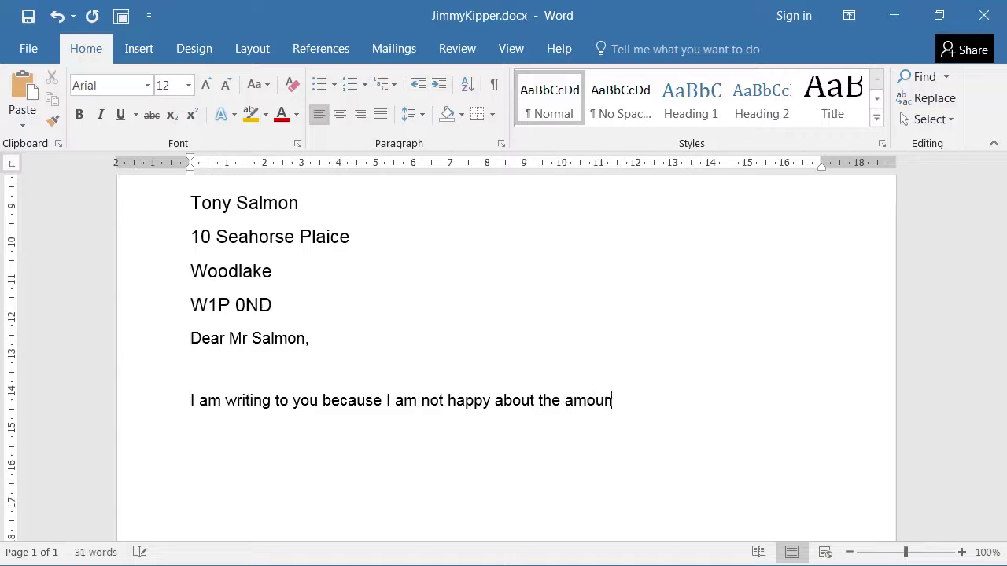
type("t of times you play leap")
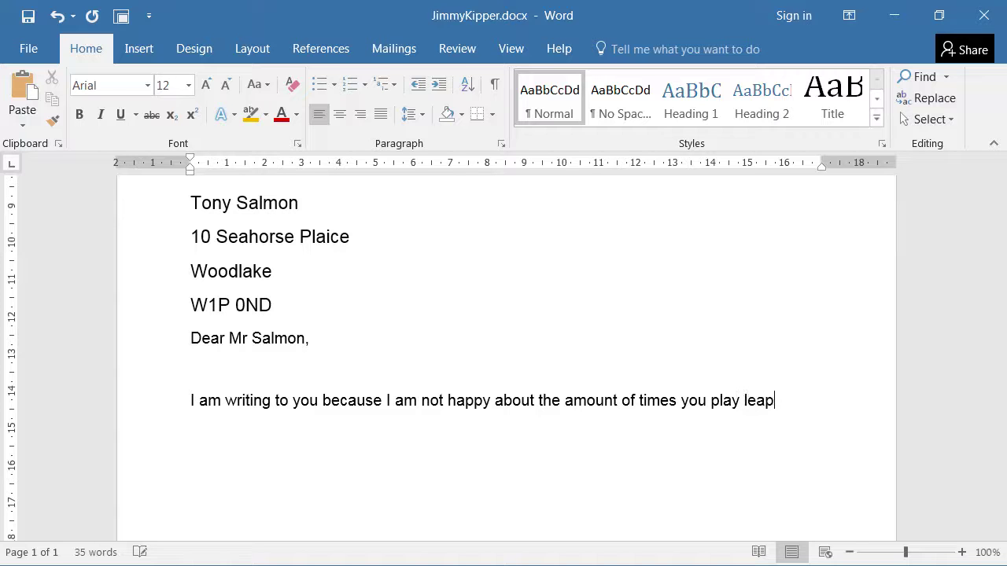
type("frog")
type(" late ")
type("at night")
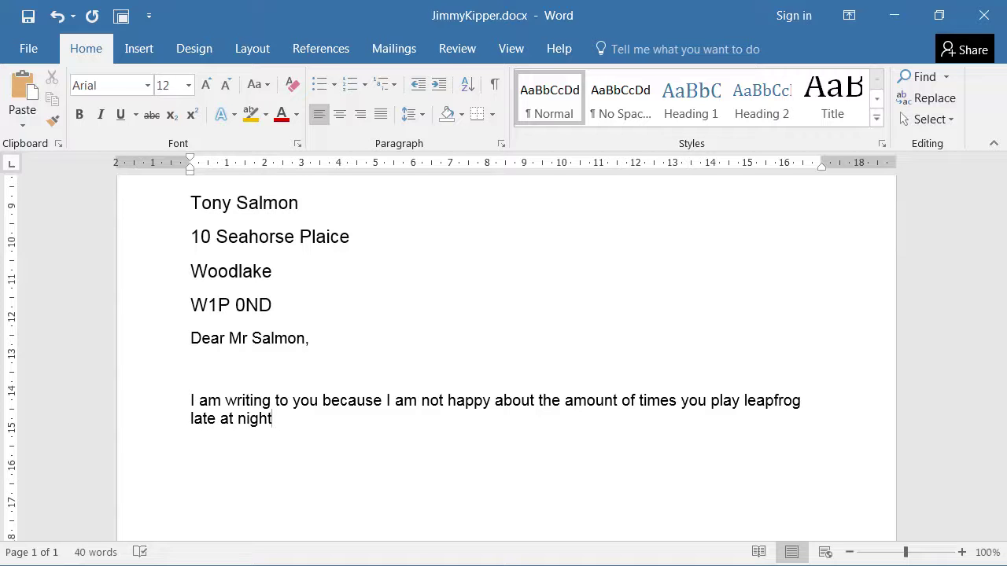
type(" with the fro")
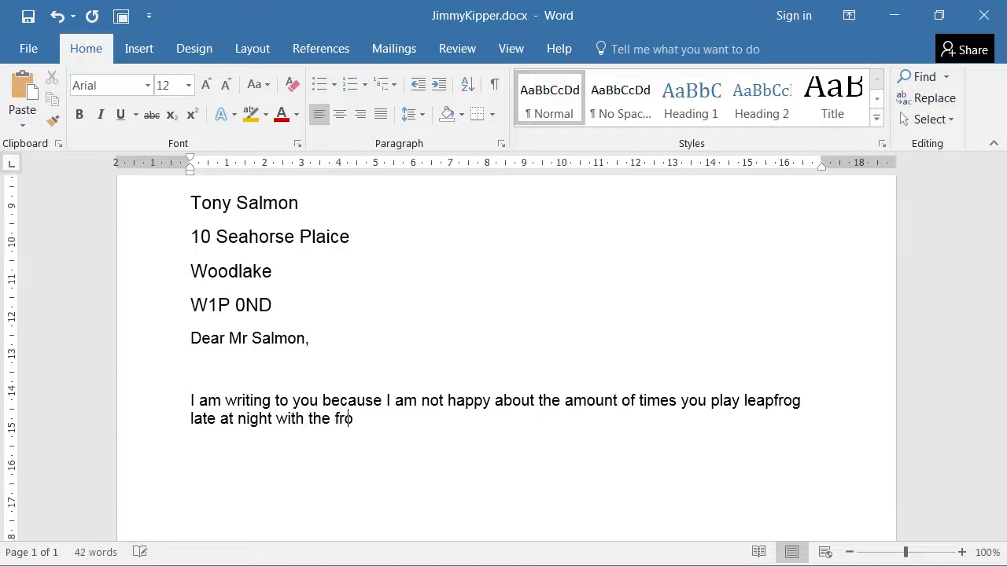
Continue the first paragraph with "We have spoken about this before but the problem only seems to be escalating.".
type("gs. We have spoken ab")
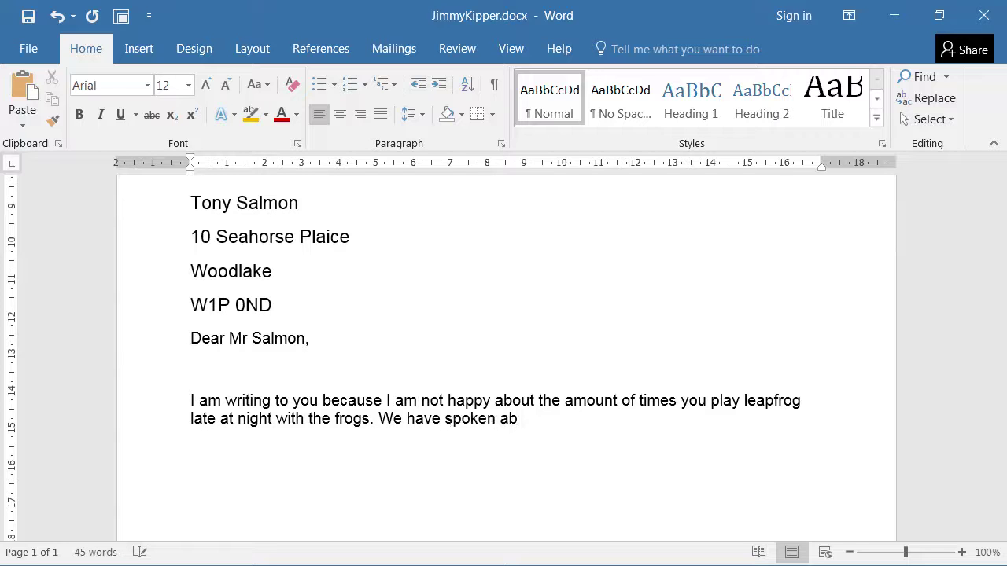
type("out this before ")
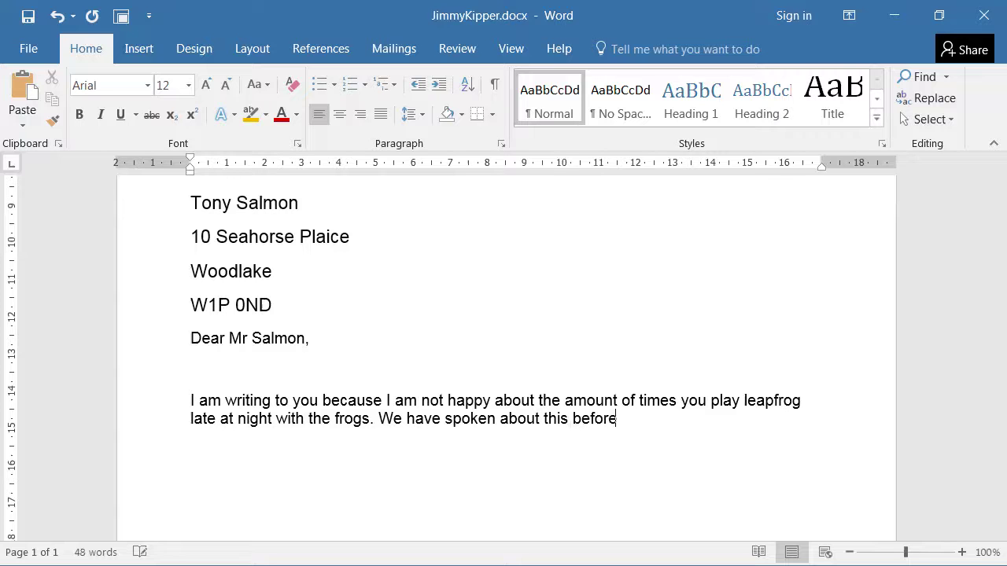
type("but the problem only ")
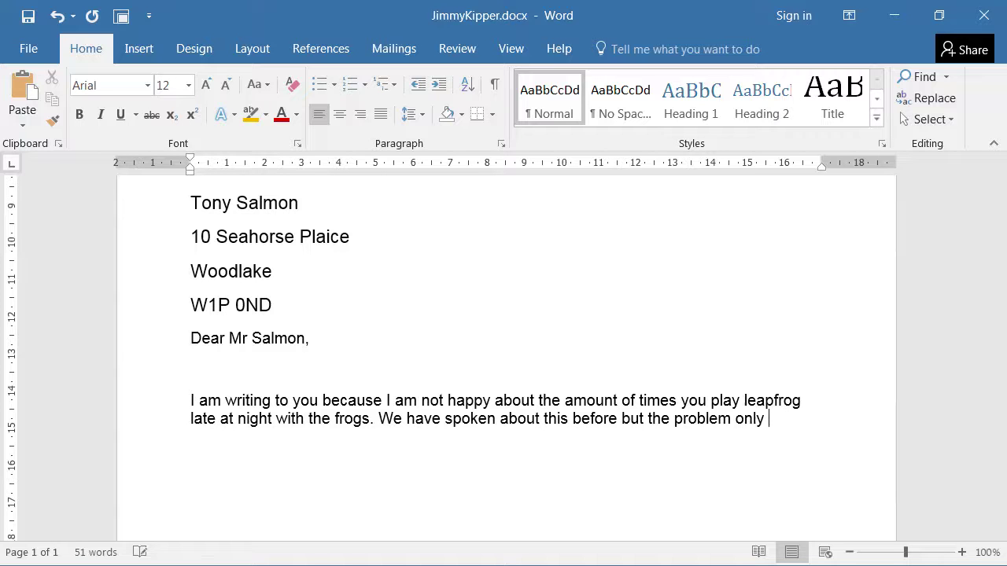
type("seems to be es")
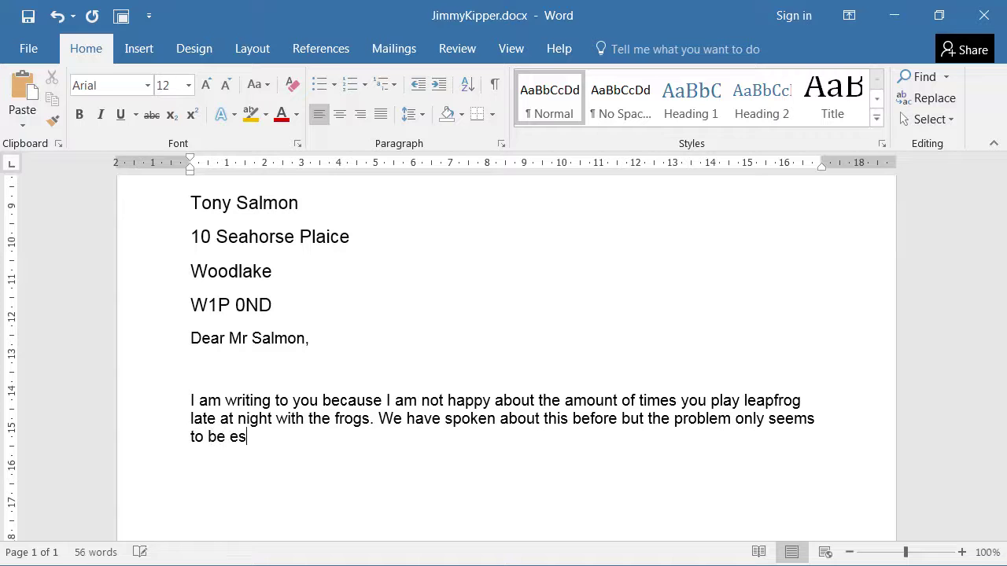
type("calating. It seems ")
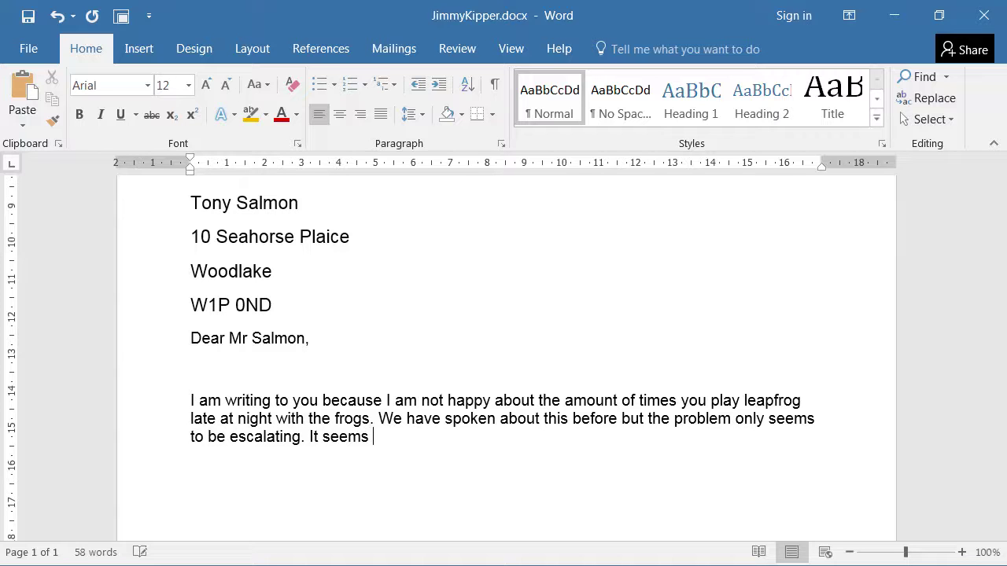
End the first paragraph with "It seems that you're not paying any attention to the needs of all the fish." and leave a blank line.
type("that you ")
type("'re not ")
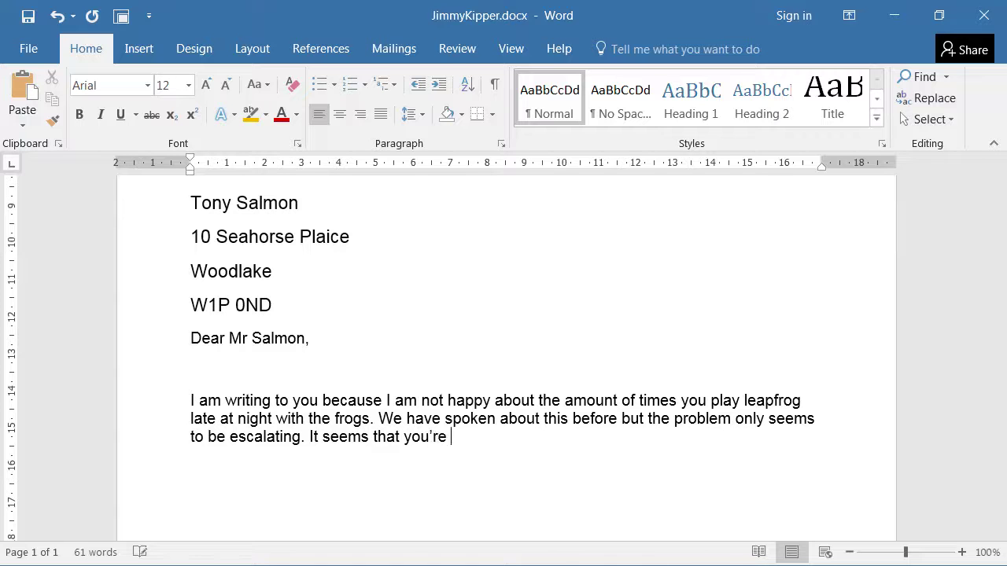
type("paying")
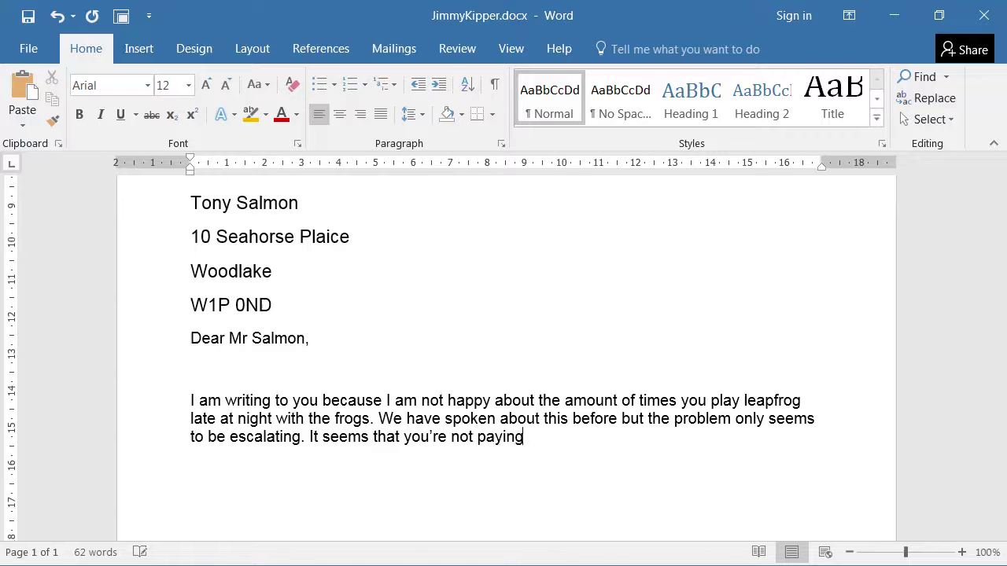
type(" any atetn")
key("BackSpace")
key("BackSpace")
key("BackSpace")
type("tention ")
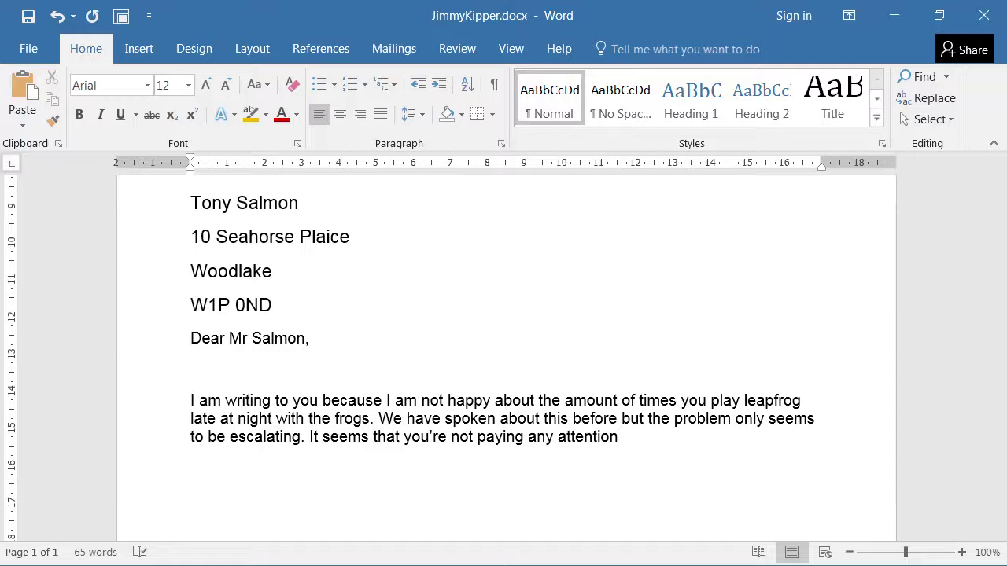
type("to the needs")
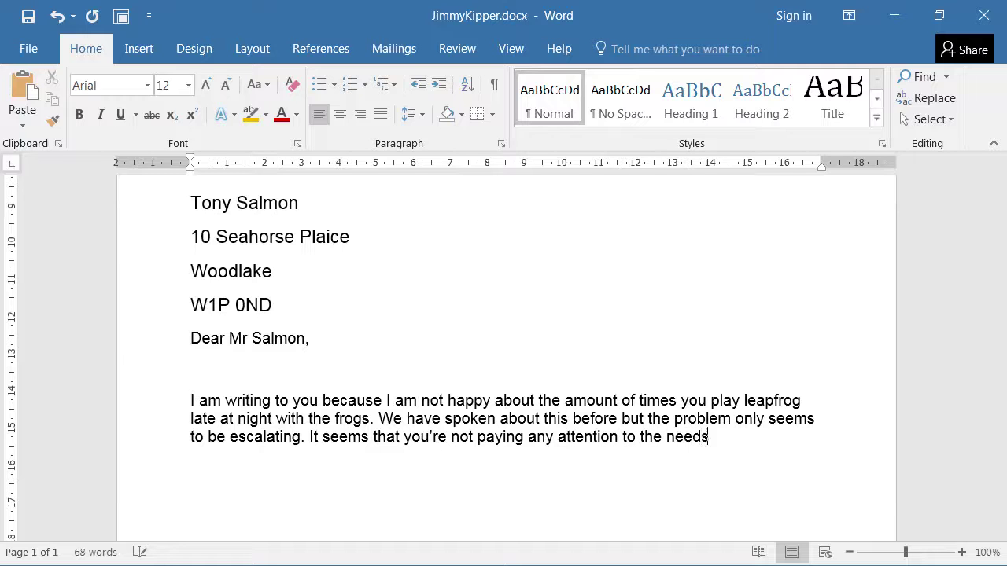
type(" of all the fish")
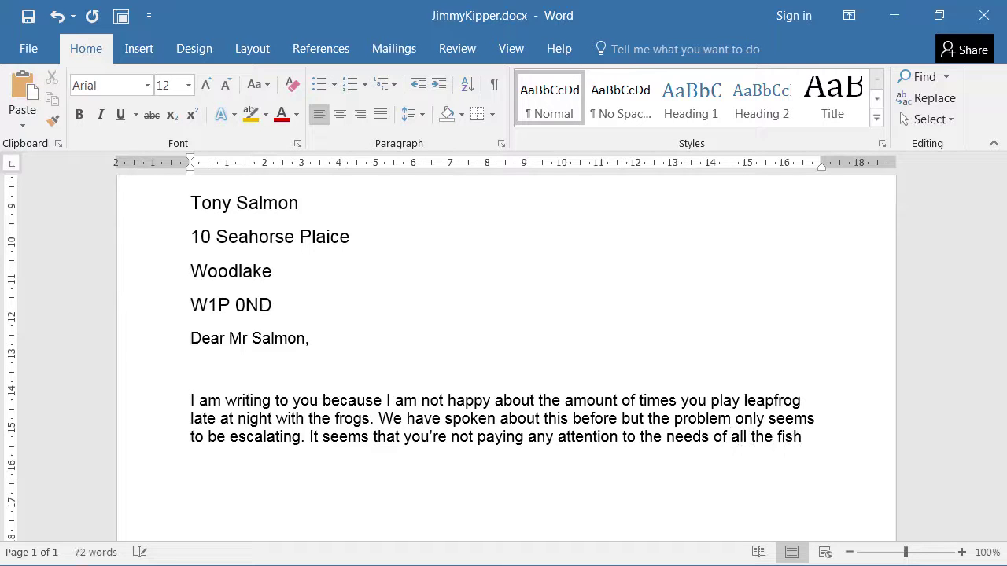
type(".  ")
Start a second paragraph with "Despite your reassureeances that you will make less noise the reality is on that".
type("Desp")
type("ite your re")
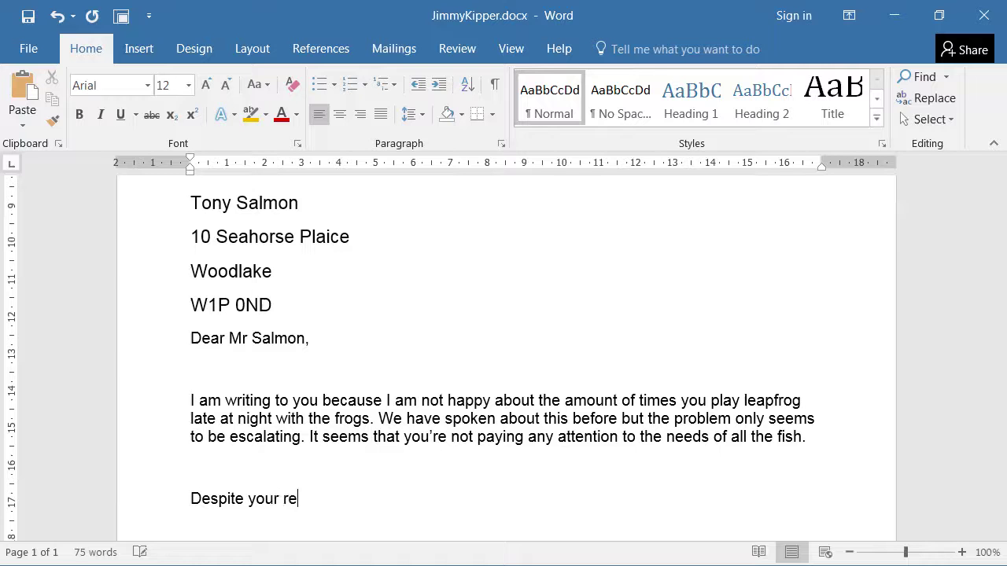
type("assureeances ")
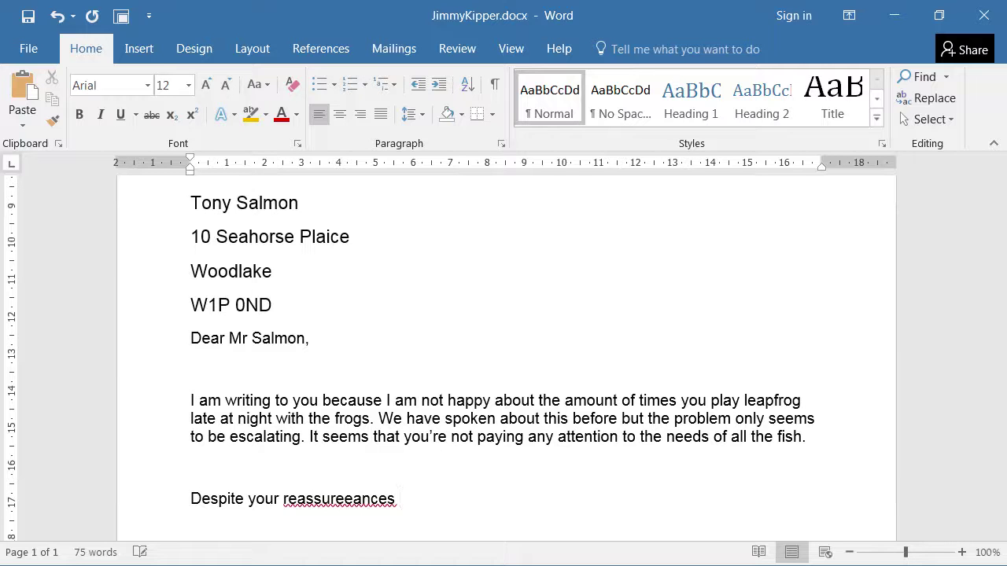
type("that you")
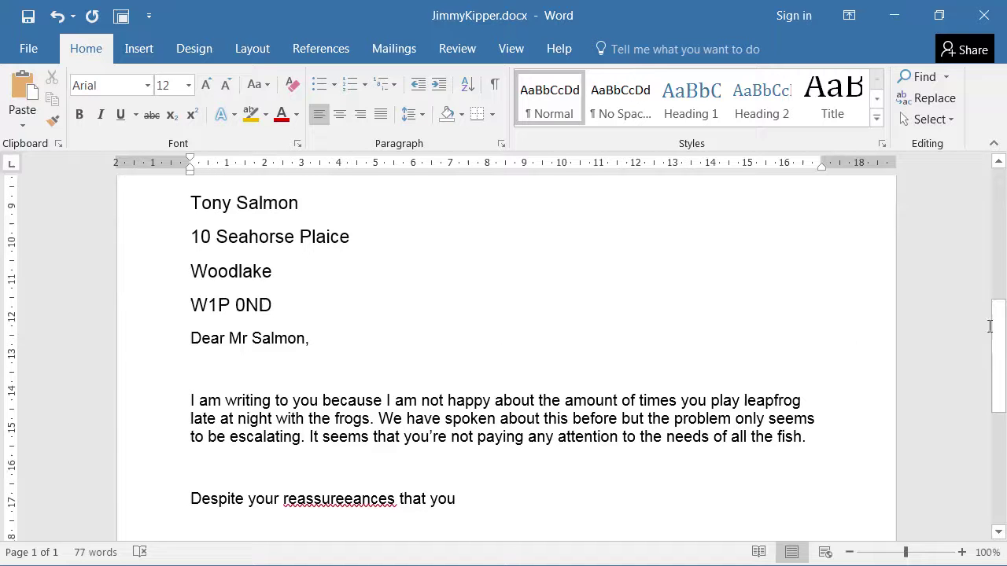
left_click_drag(996, 337, 998, 383)
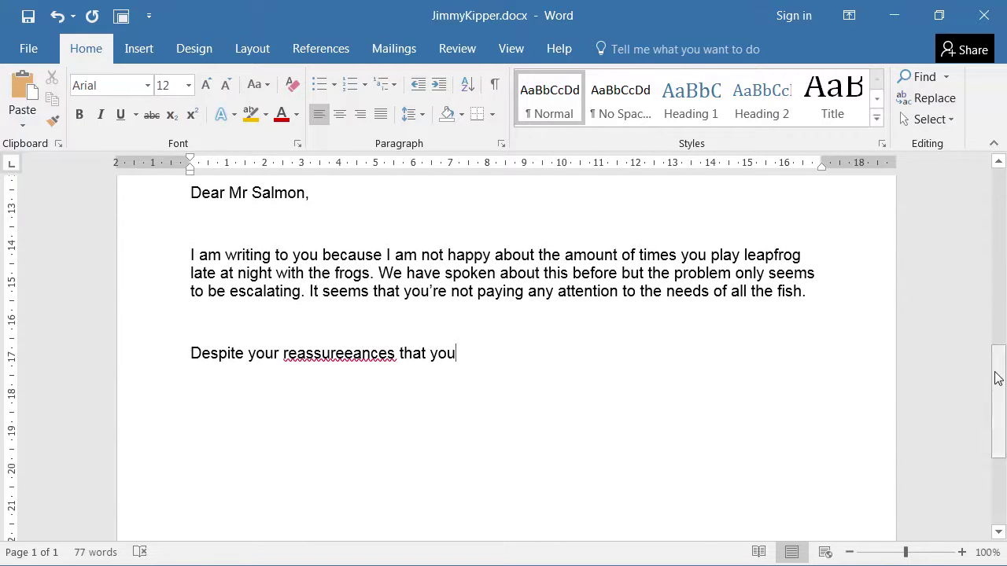
type("wi")
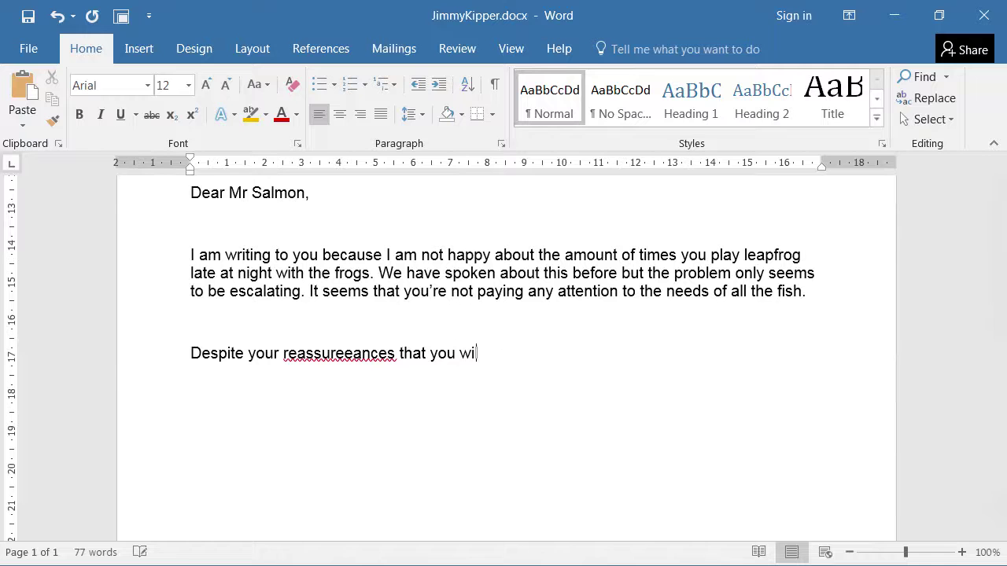
type("ll make less noise the reality is on that")
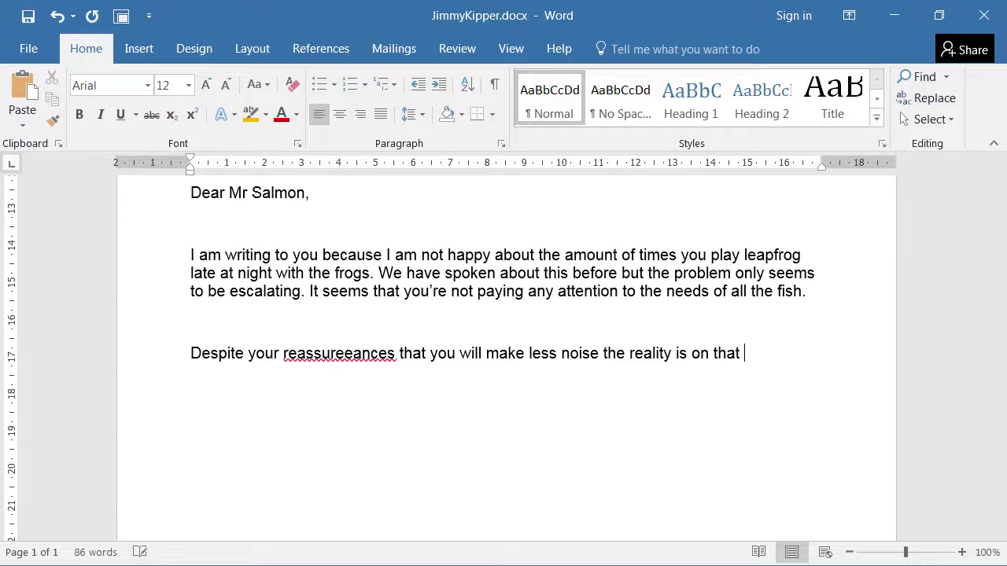
Replace the trailing "on that" with "that on the contrary you have actually been making more." to complete the second paragraph's first sentence.
key("BackSpace")
key("BackSpace")
key("BackSpace")
key("BackSpace")
key("BackSpace")
key("BackSpace")
key("BackSpace")
type("that on the con")
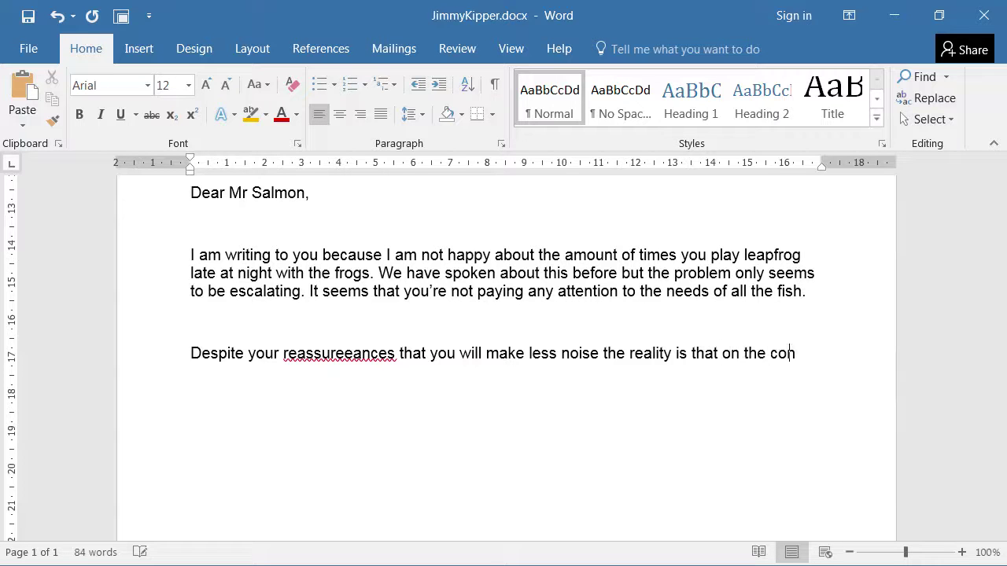
type("trary uou")
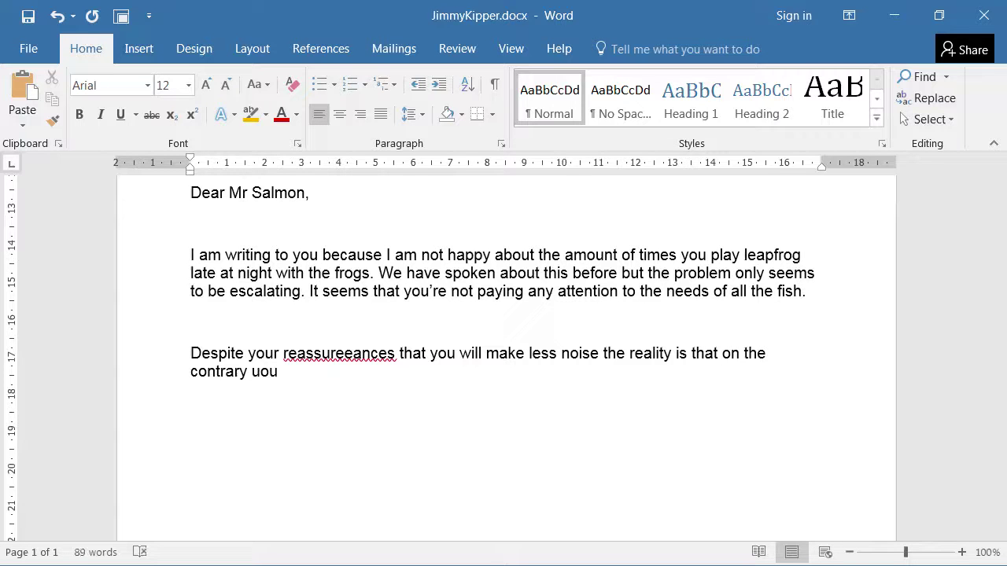
key("BackSpace")
key("BackSpace")
key("BackSpace")
key("BackSpace")
type("you have actually been m")
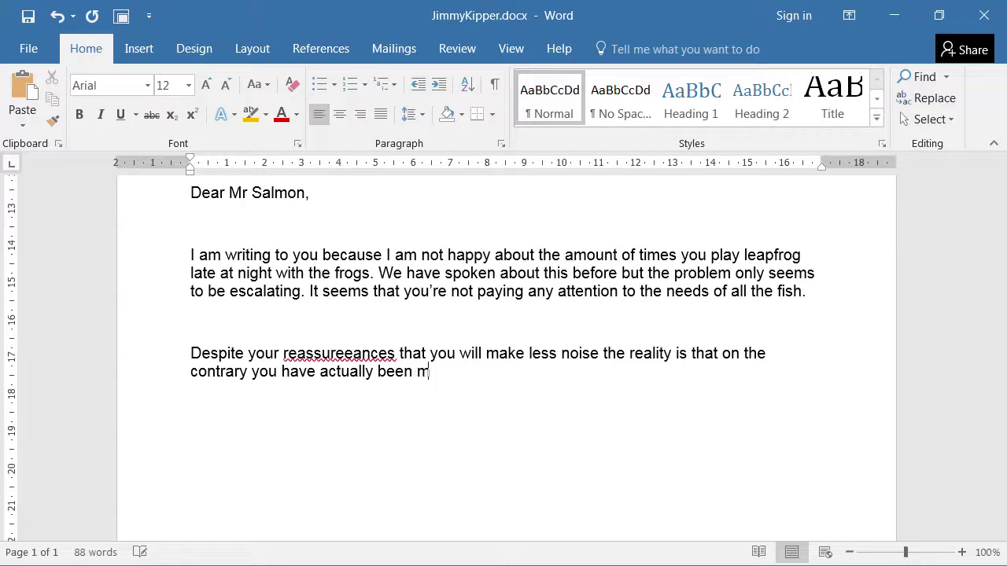
type("aking more.")
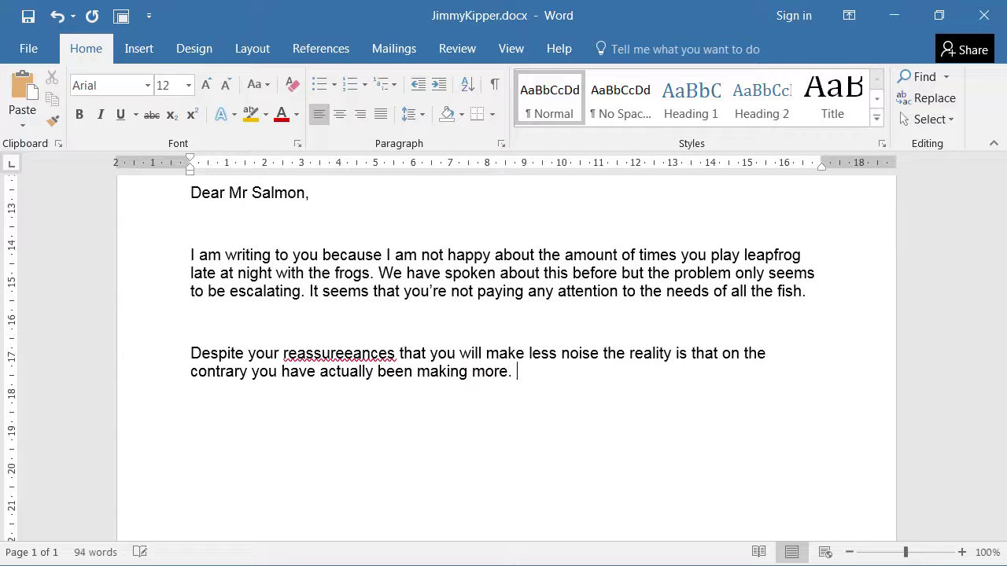
Continue the second paragraph with "Whilst I don't want to approach", the colonel's title and name, and "regarding this issue".
type(" Whilst")
type(" I don't want to")
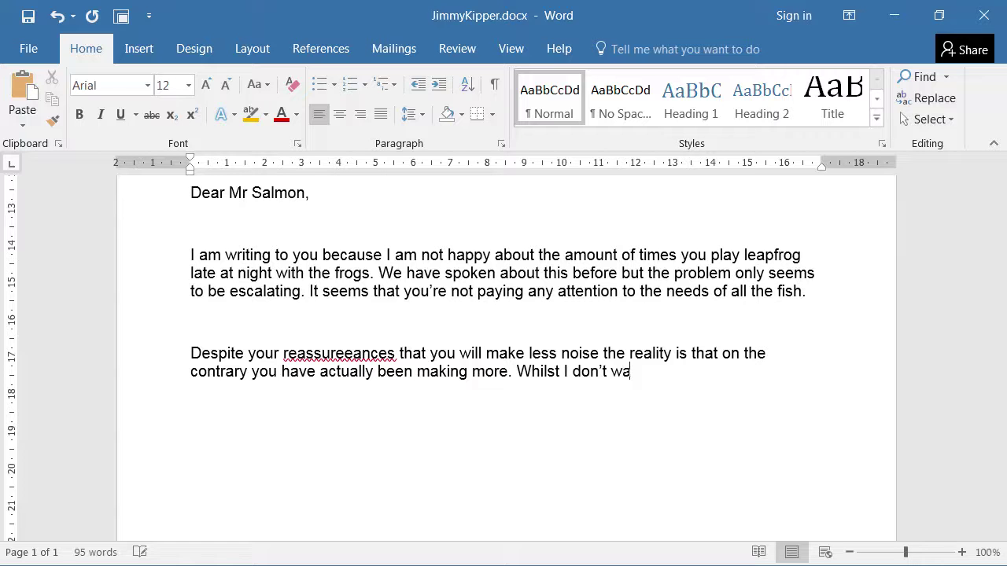
type(" approach Colo")
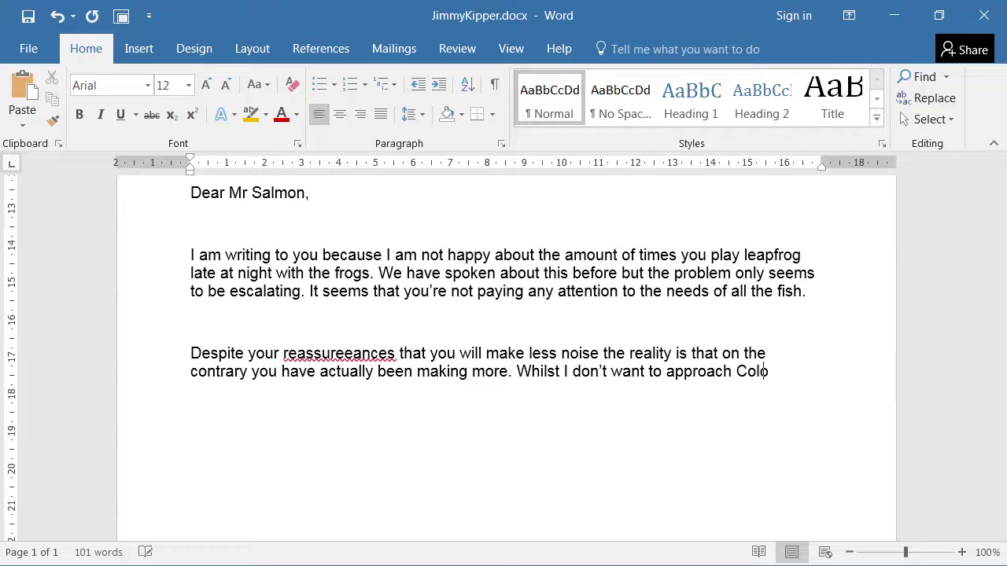
type("nel Haddock ")
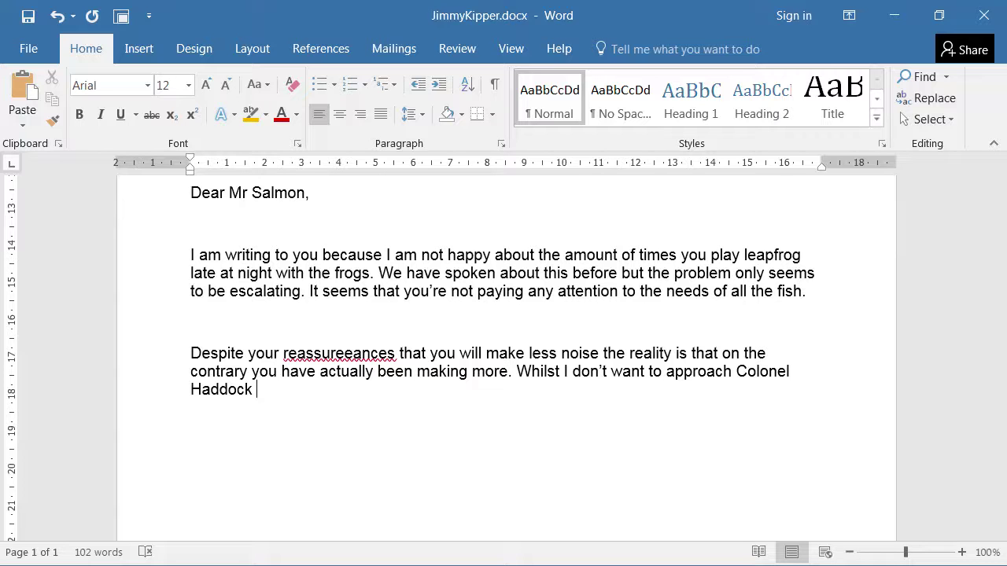
type("regarding")
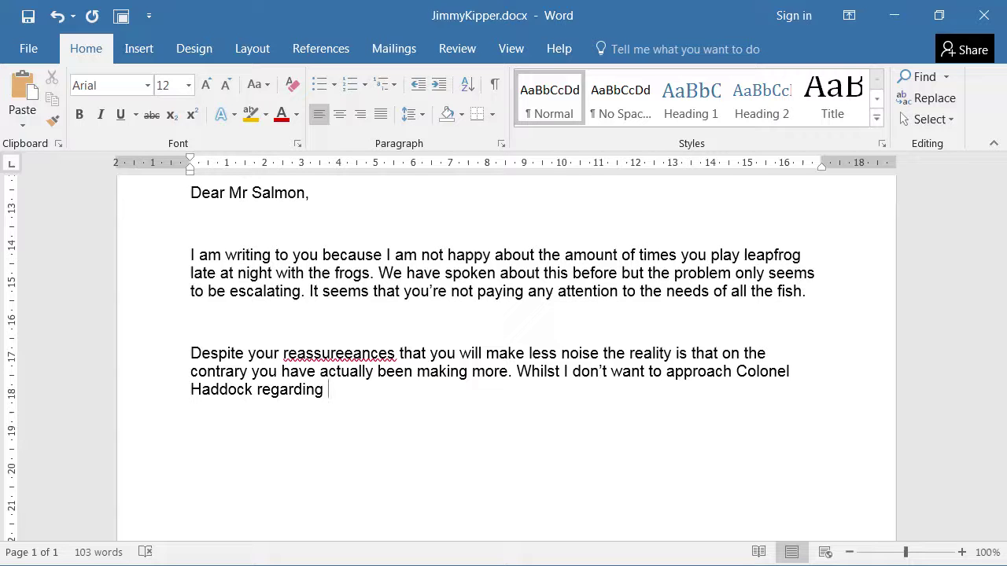
type(" this issue ")
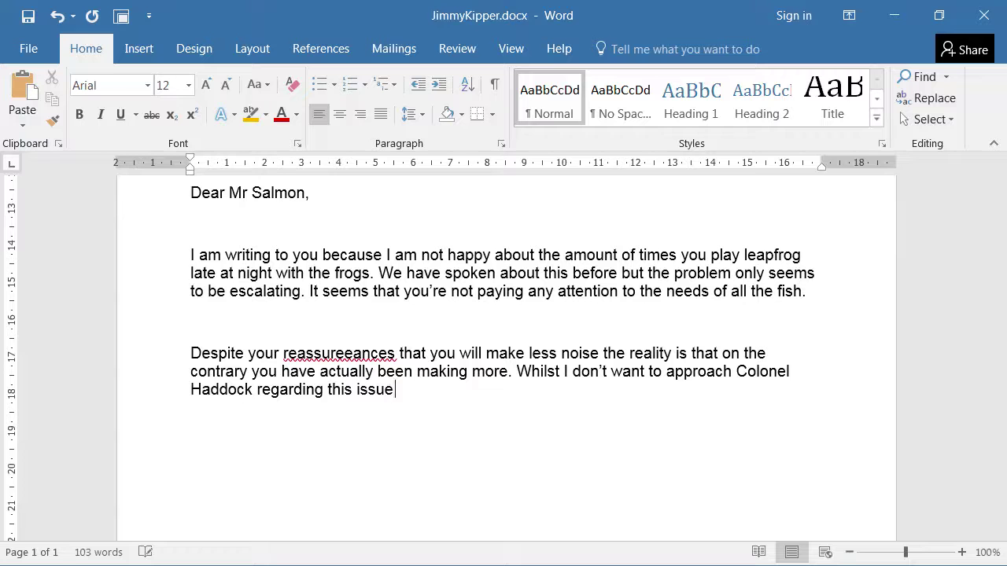
Continue the sentence with "your continued negligence may leave me with no other option".
type("your continues")
key("BackSpace")
type("d")
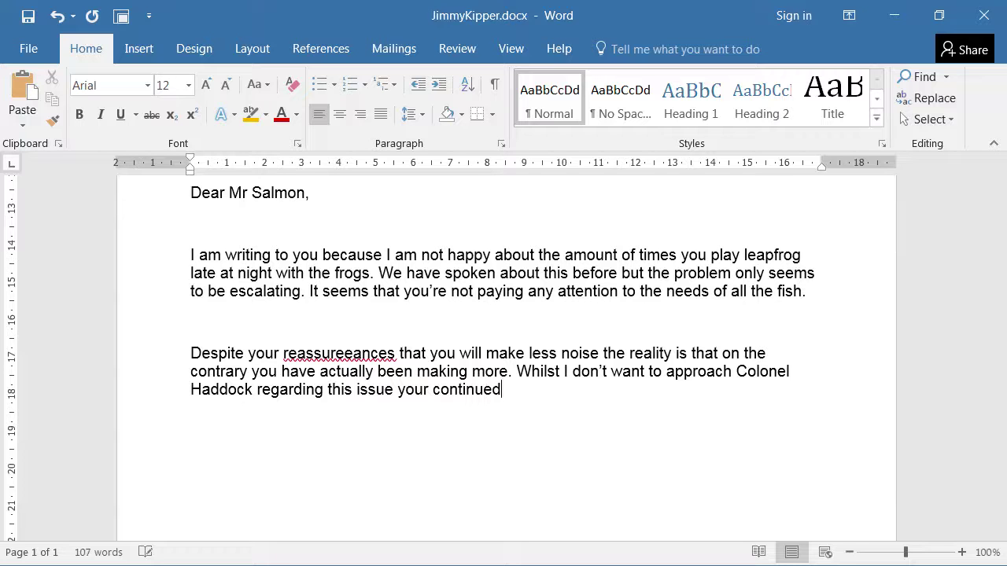
type(" negligence may ")
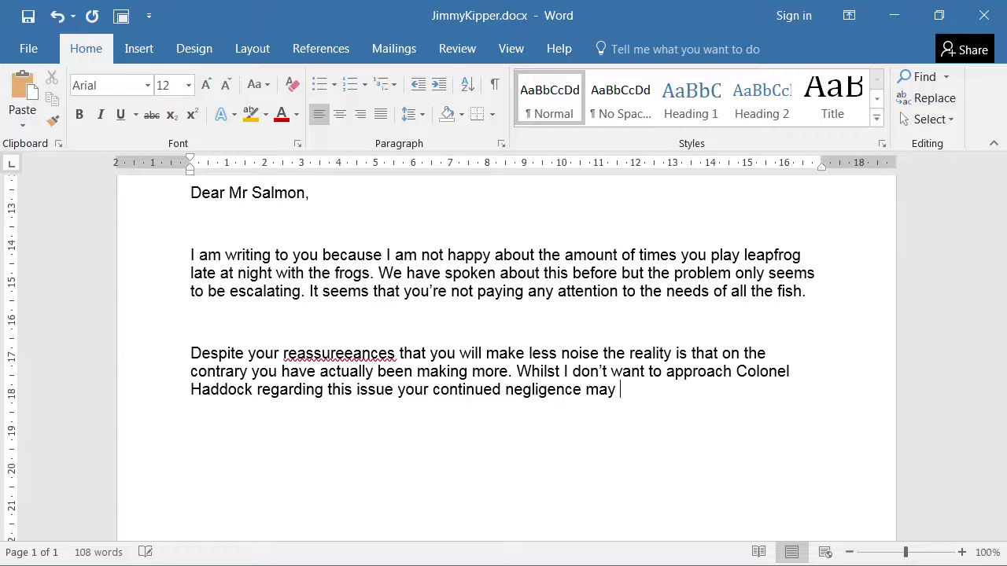
type("leave me with no ")
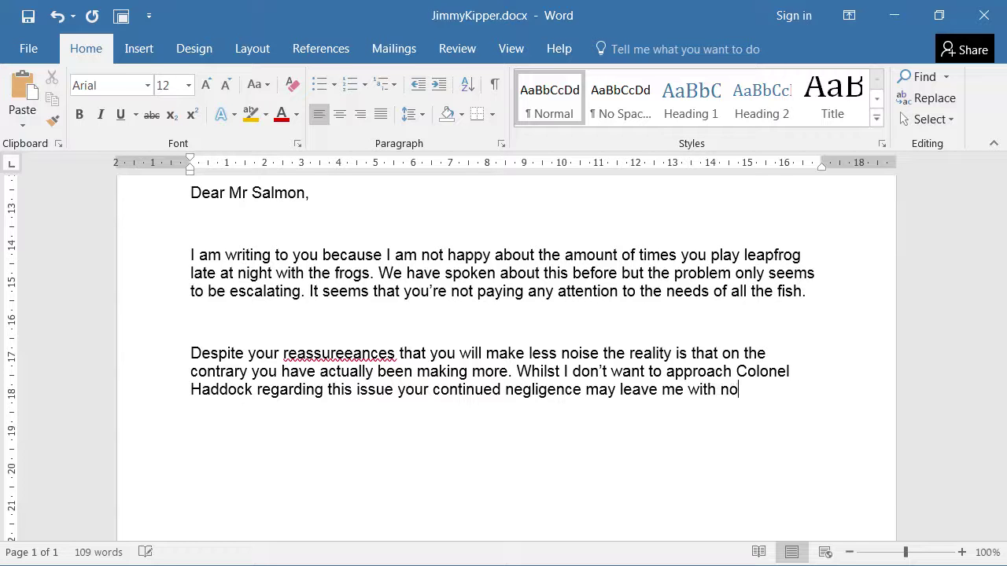
type("other option ")
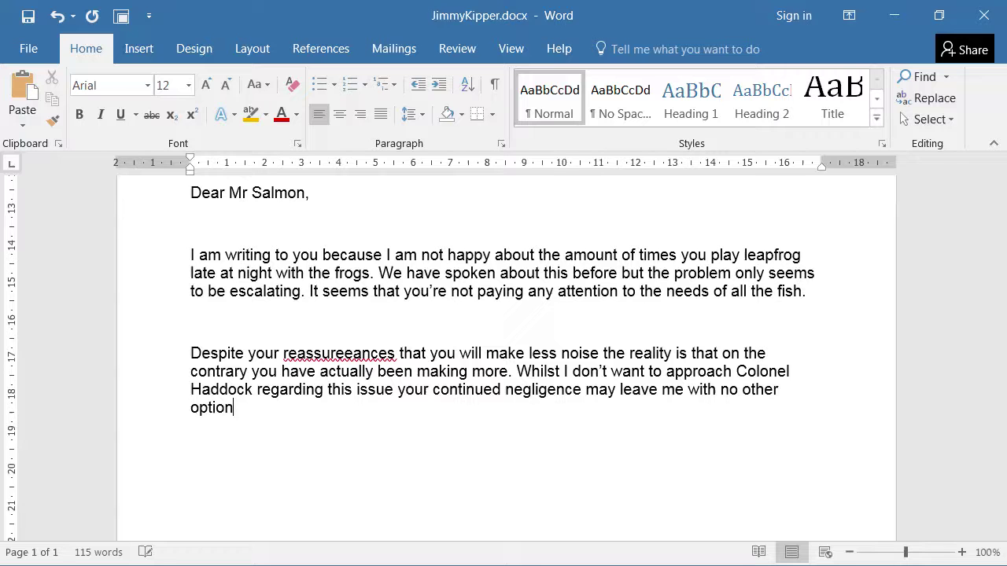
End that sentence with a full stop and add "For your perusal I offer you a table of the infringements:".
type(". For ")
type("th")
key("BackSpace")
key("BackSpace")
type("your perusal ")
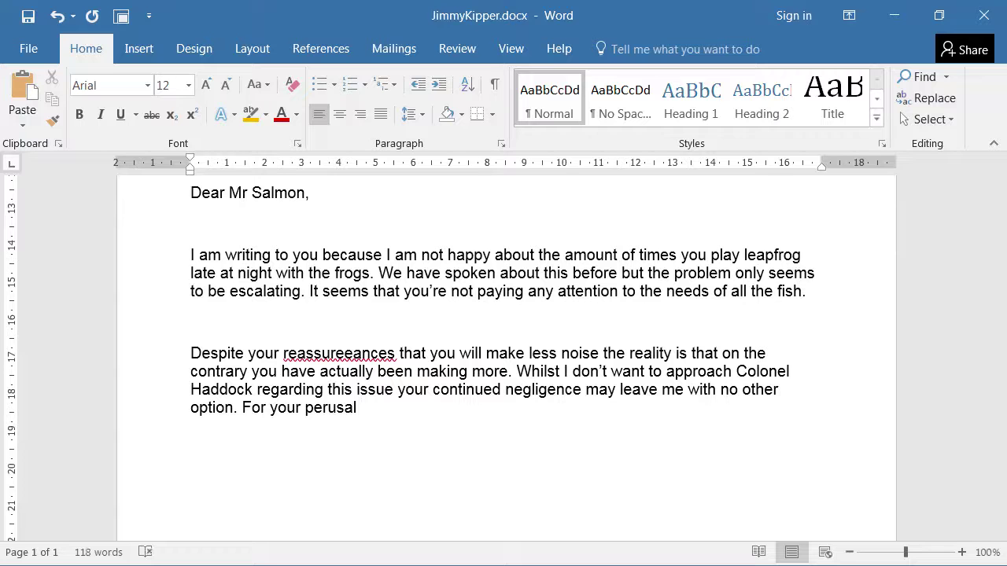
type("I offer you a ab")
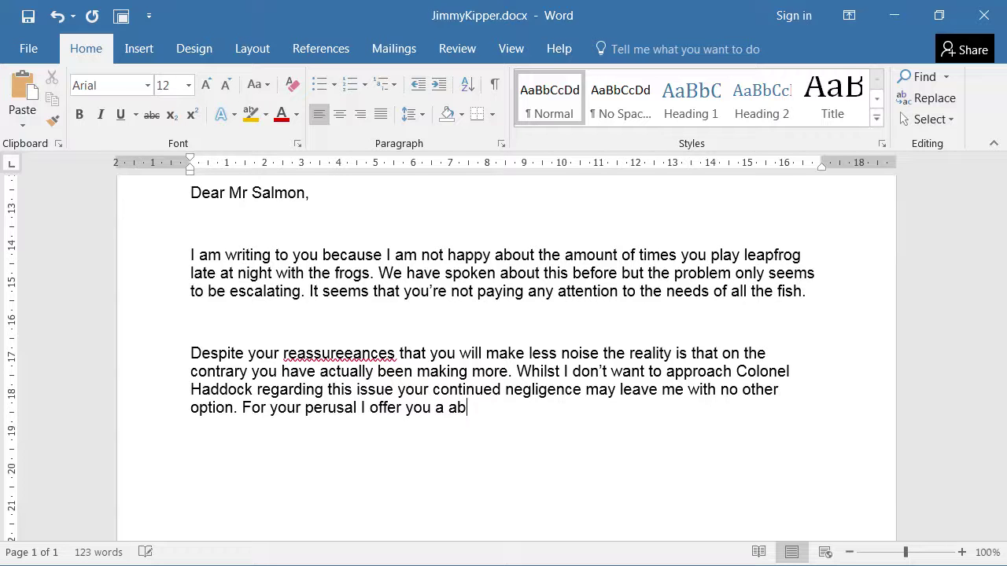
key("BackSpace")
key("BackSpace")
type("table o")
type("f the infringements:")
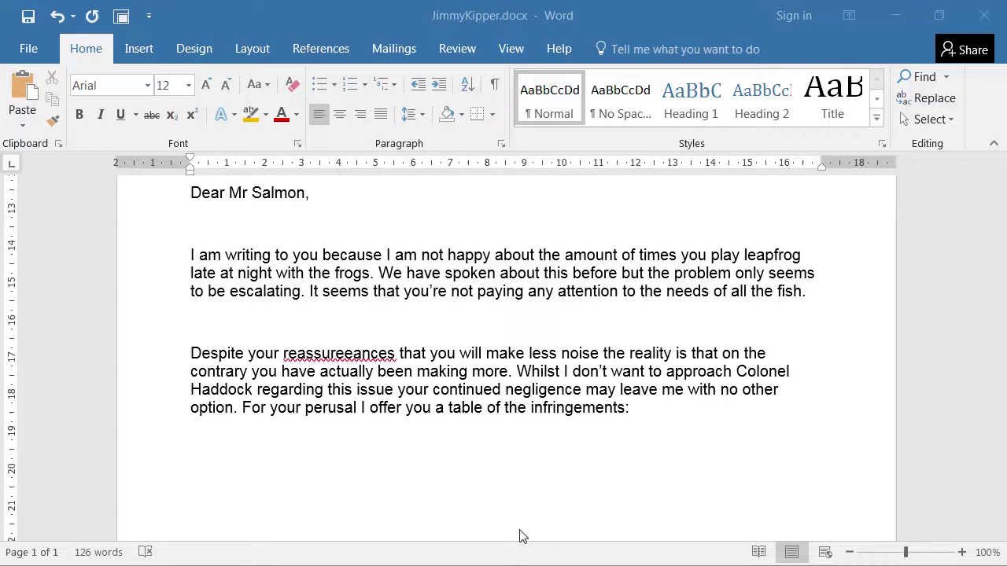
Leave a blank line below the second paragraph and insert a table with 3 columns and 5 rows.
left_click(670, 403)
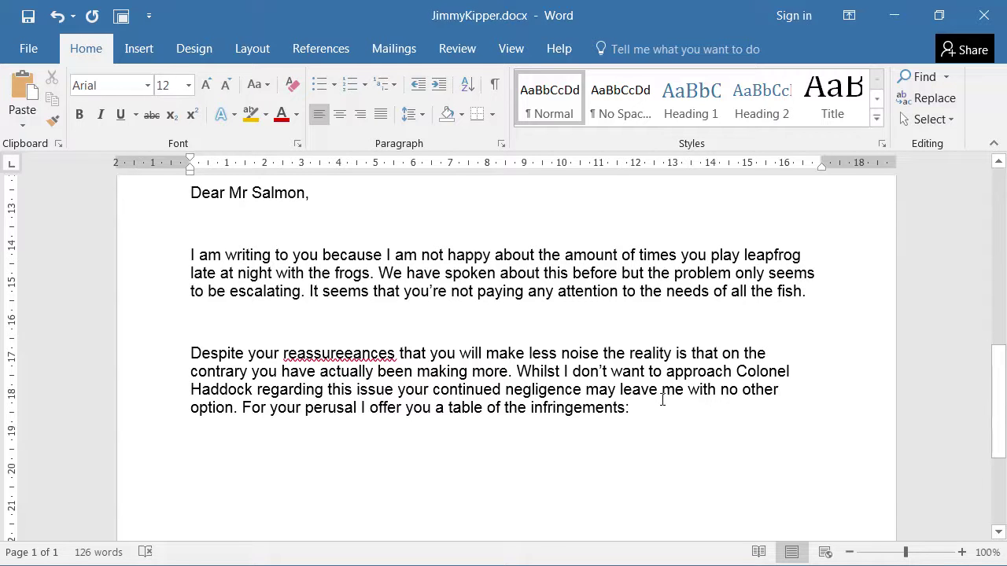
key("Return")
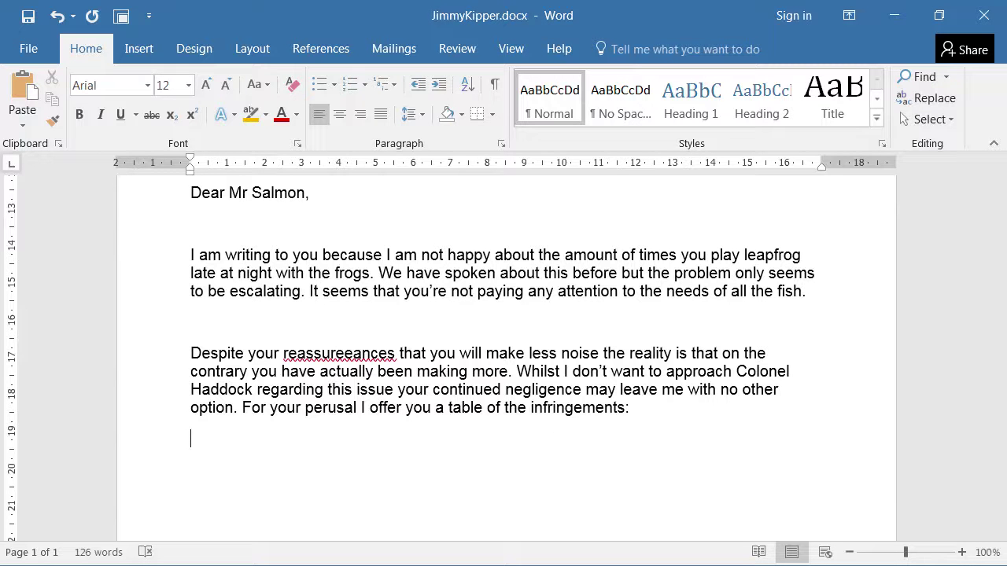
key("ctrl+Return")
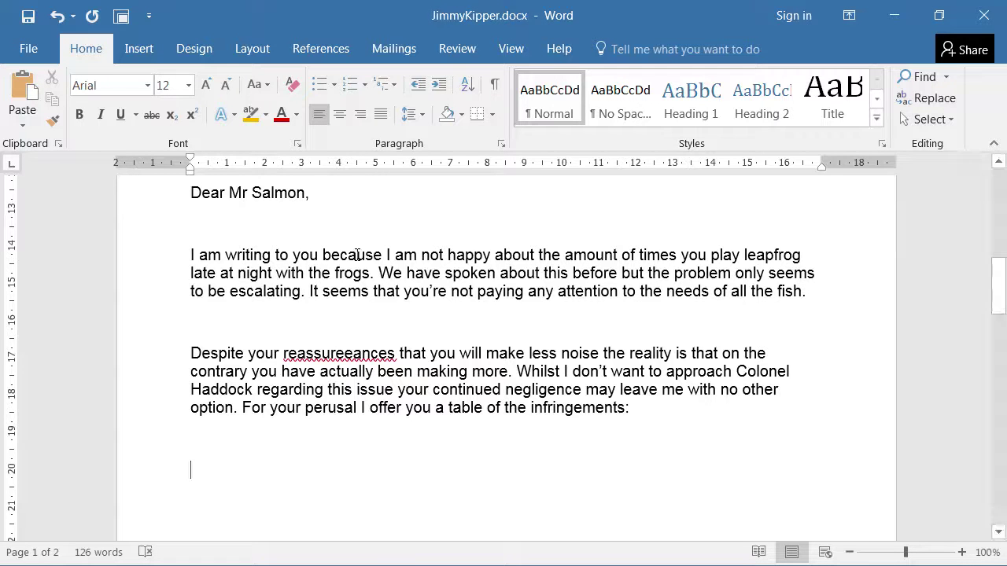
left_click(143, 50)
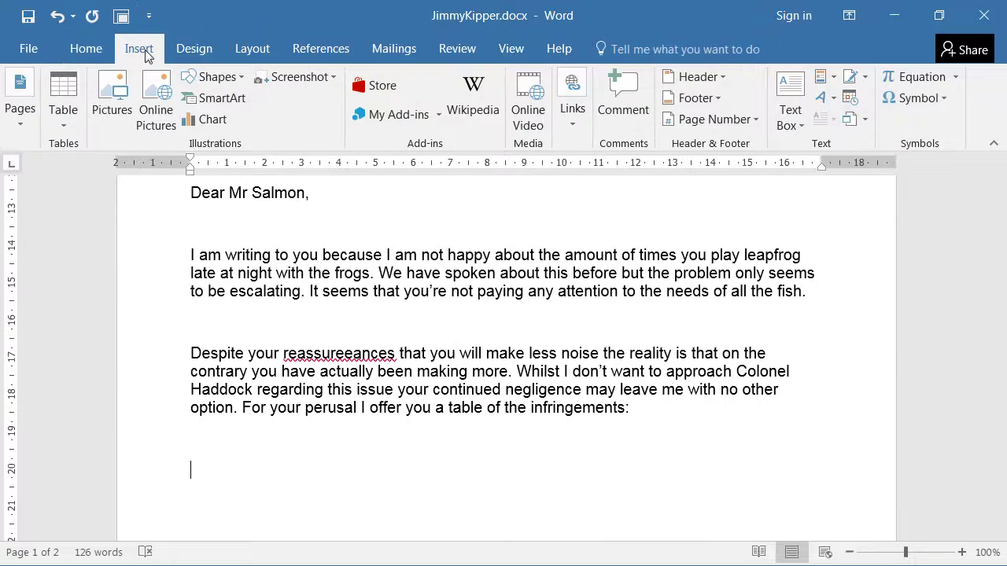
left_click(60, 123)
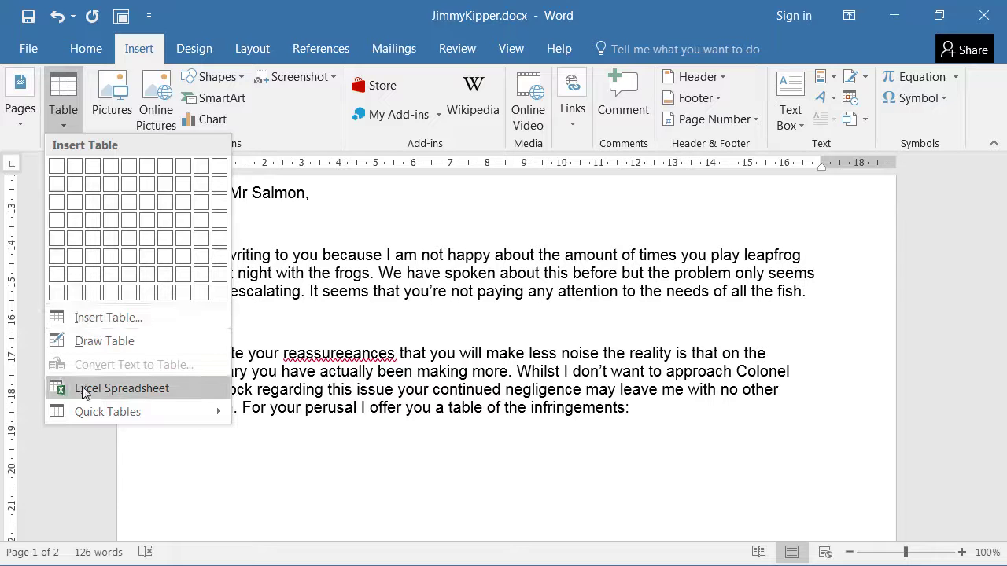
left_click(85, 316)
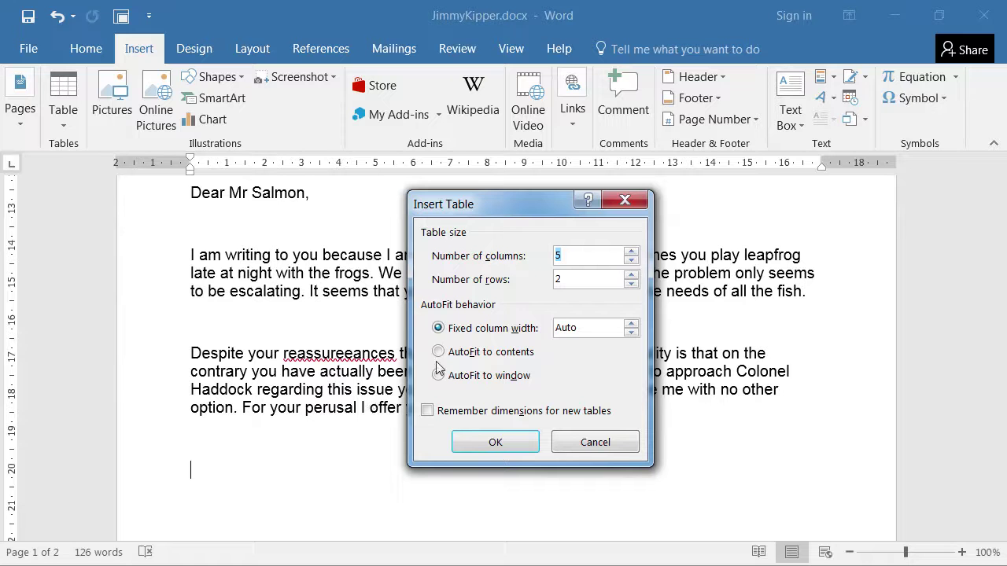
type("3")
left_click(484, 445)
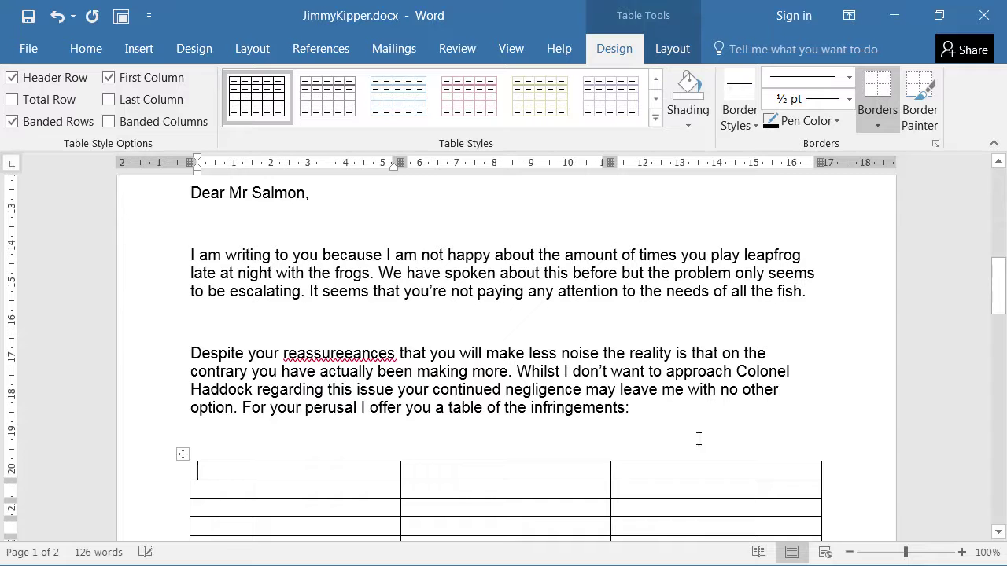
Merge the three cells of the table's first row into one cell.
left_click_drag(288, 472, 483, 465)
left_click_drag(995, 291, 995, 314)
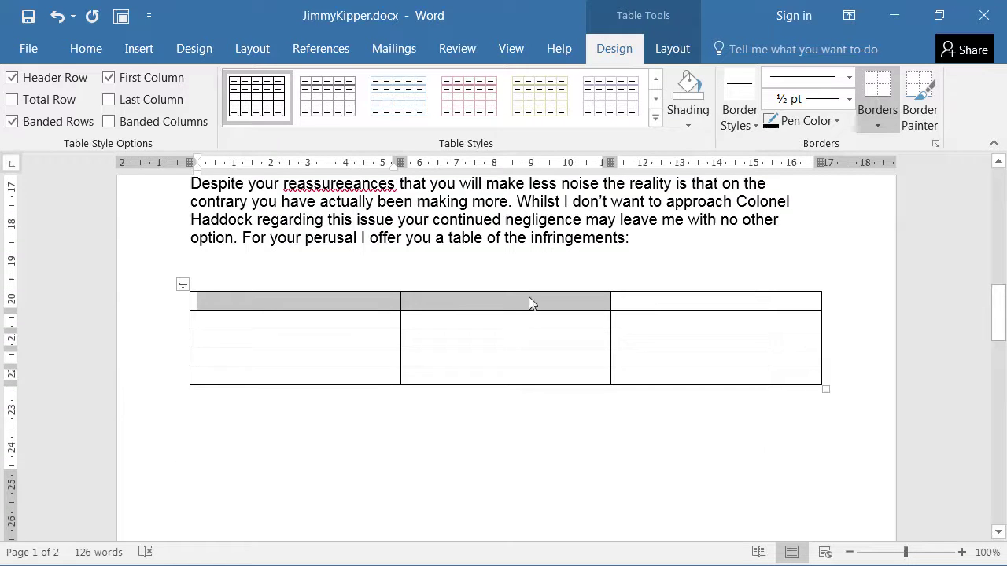
left_click(480, 337)
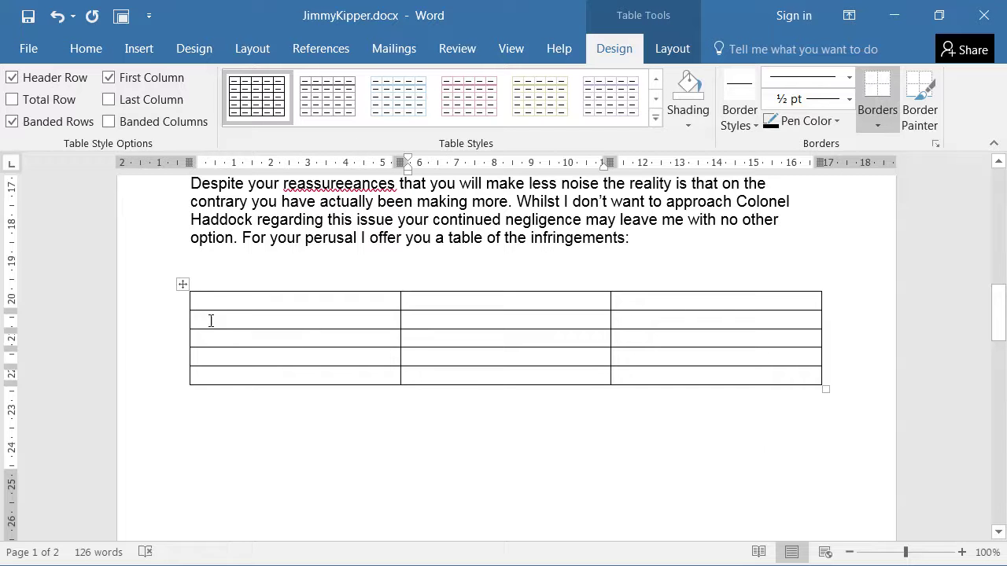
left_click_drag(244, 301, 651, 302)
right_click(505, 310)
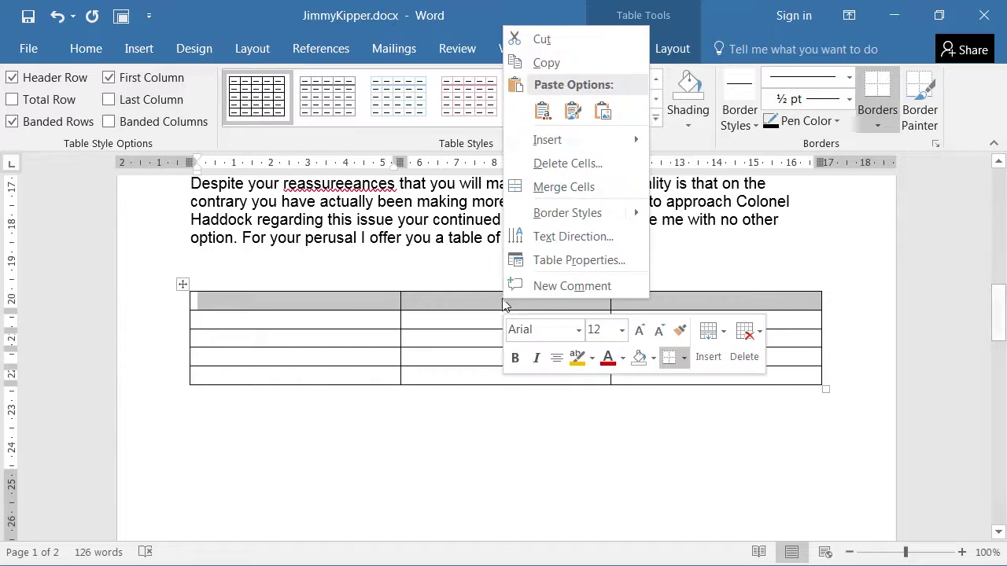
left_click(567, 188)
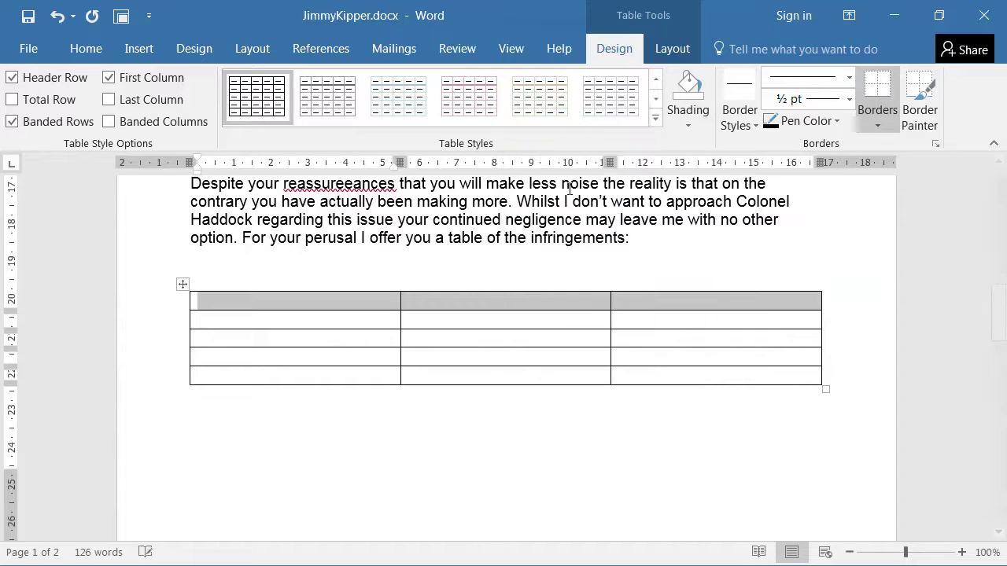
Enter "Disturbances to pond on" in the merged first row at font size 14.
left_click(349, 304)
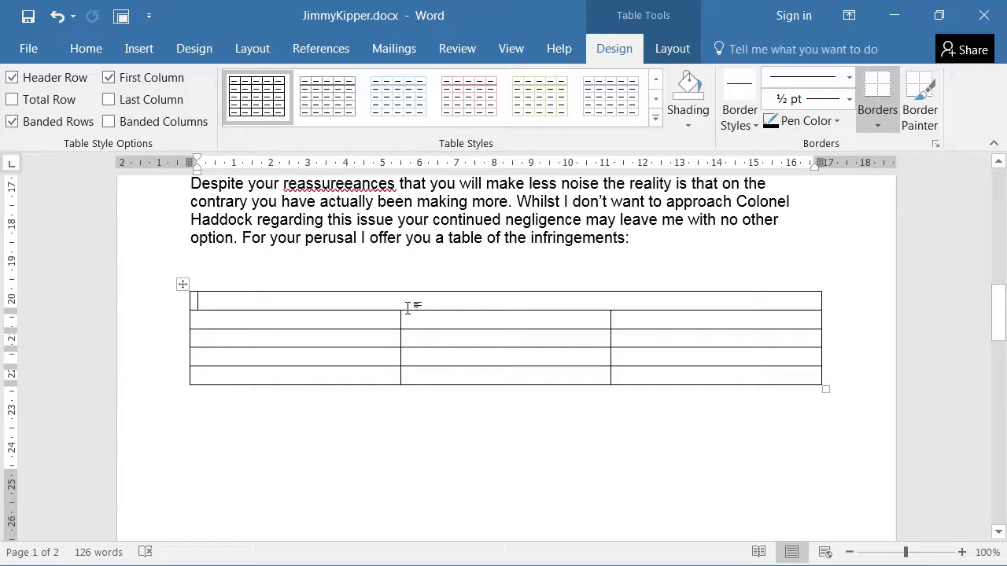
left_click(89, 48)
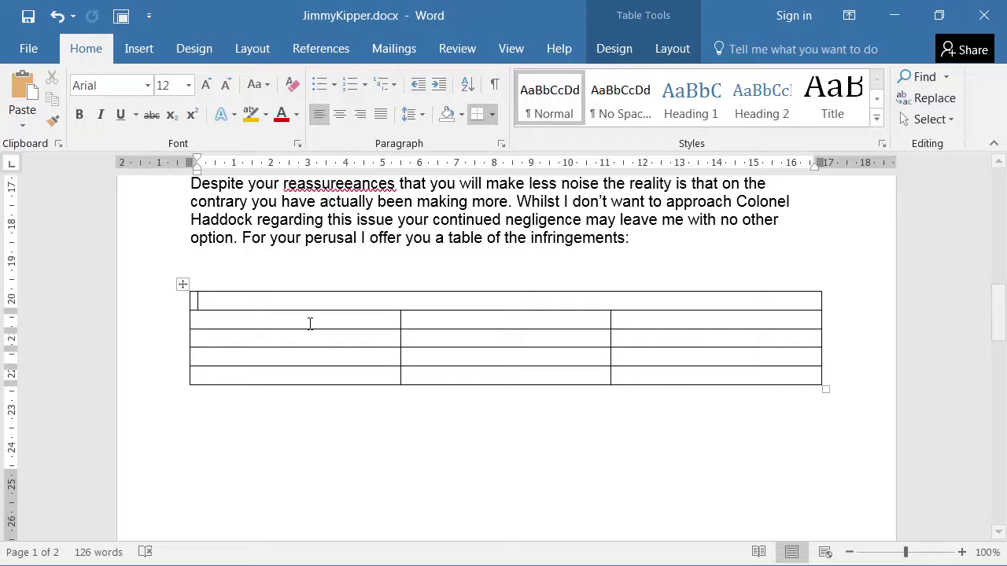
key("ctrl+shift+period")
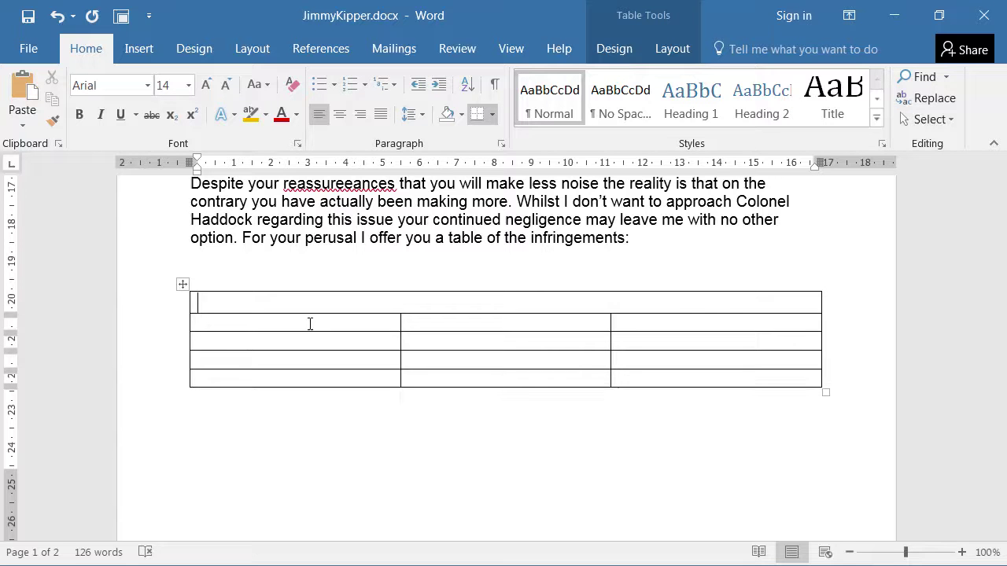
type("isturba")
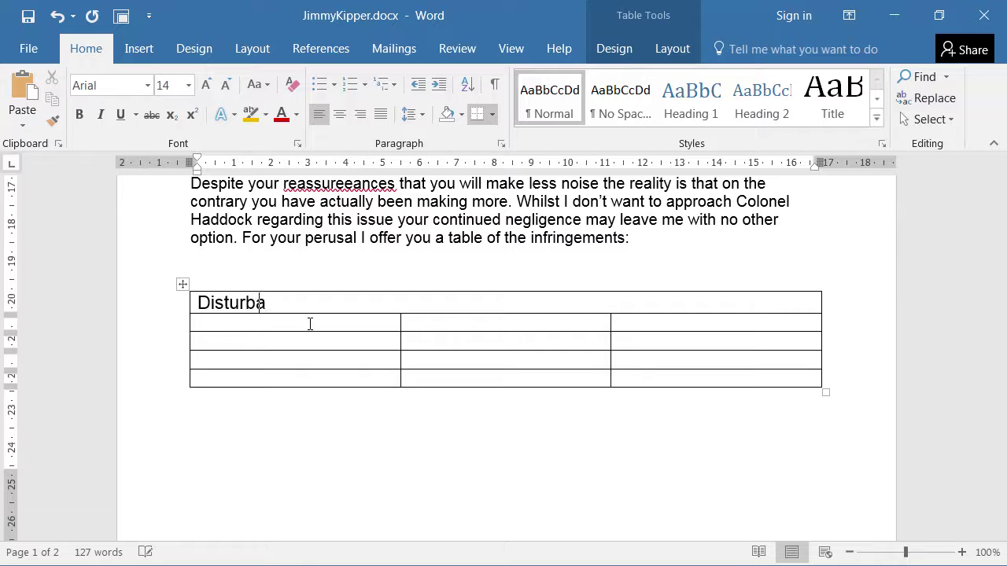
type("nces to pond o")
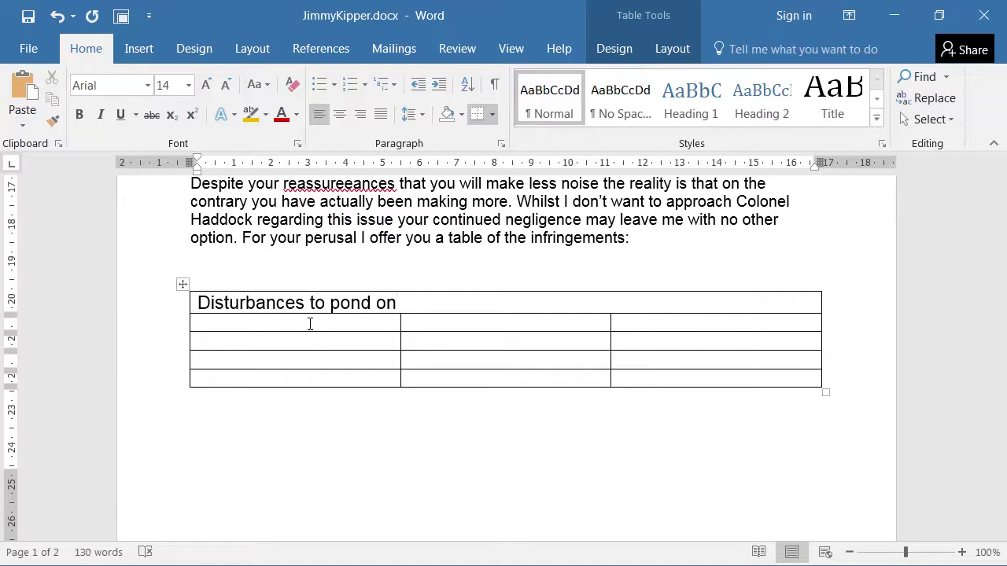
type("n")
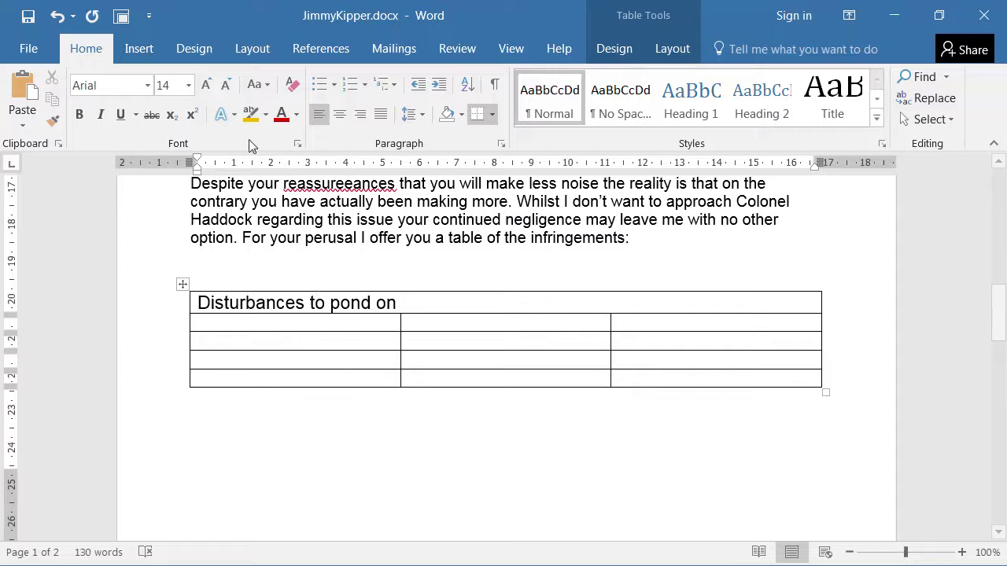
Insert the current date after the title text in the "11 February 2018" format.
left_click(149, 59)
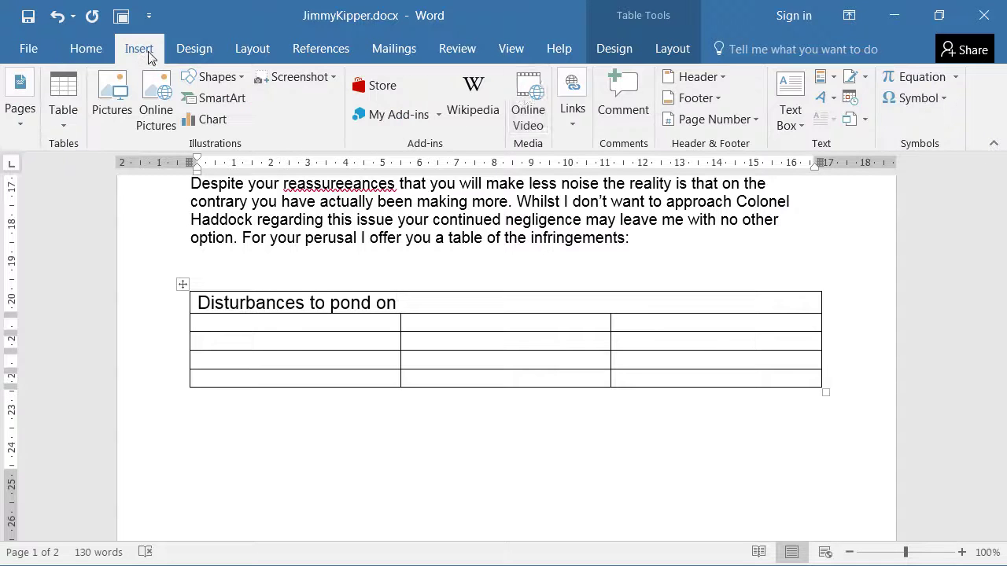
left_click(849, 98)
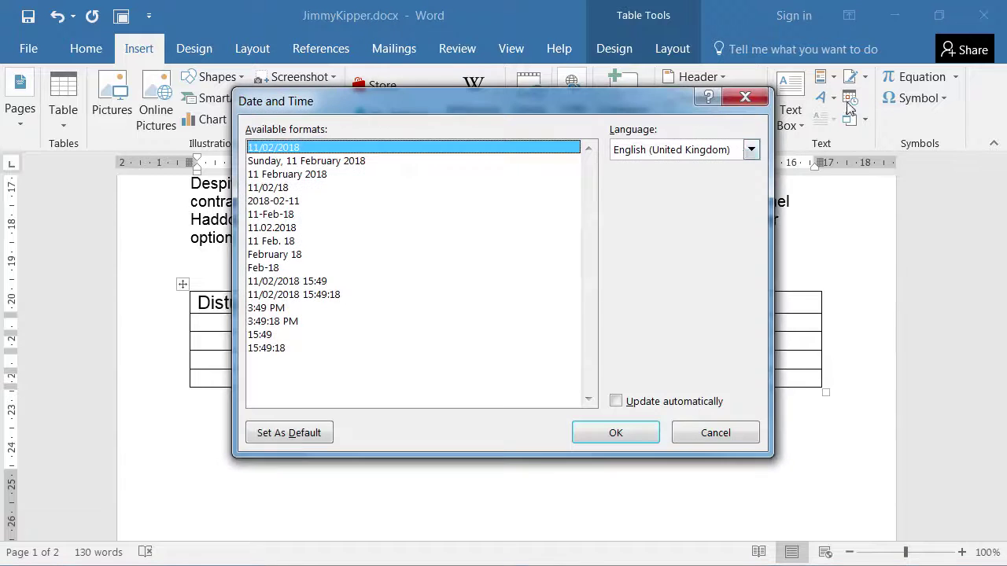
left_click(332, 174)
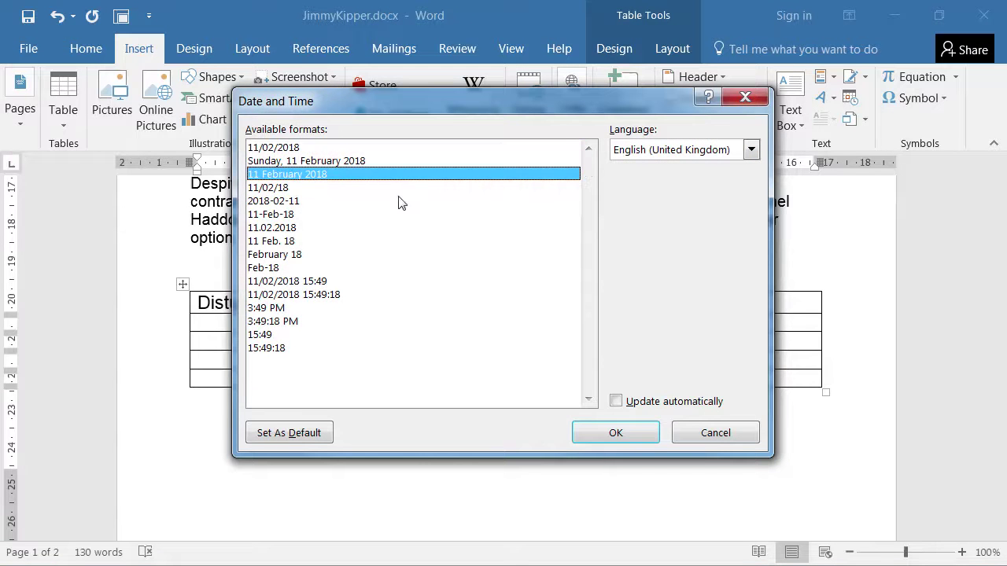
left_click(612, 432)
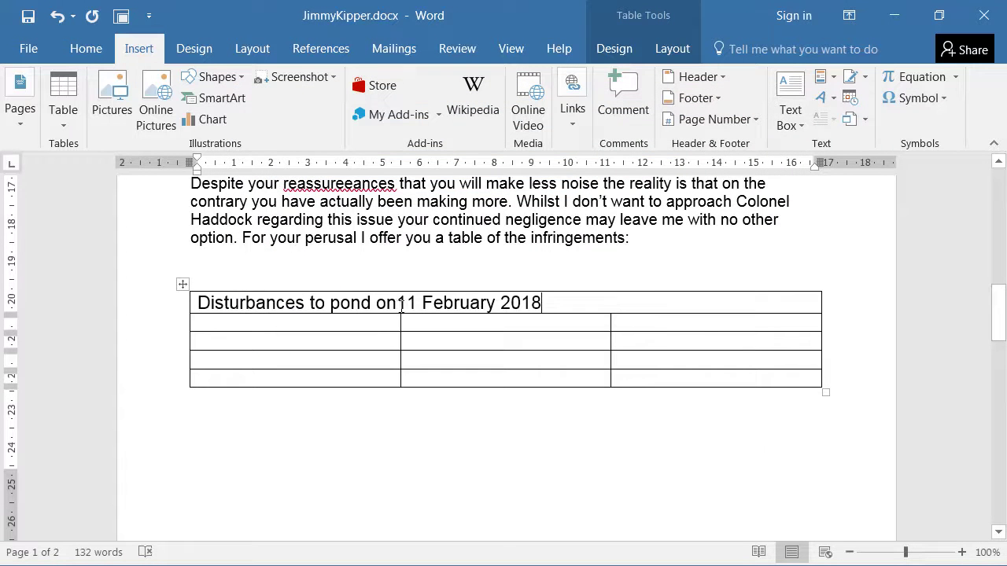
Add a space between "on" and the date, and centre the whole title in the table's first row.
left_click(397, 303)
left_click_drag(546, 303, 192, 310)
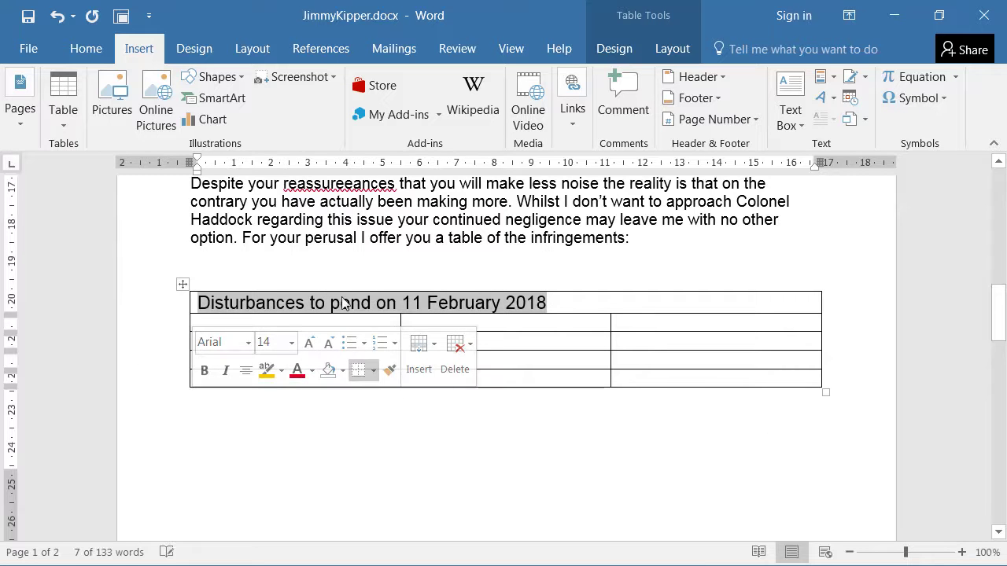
key("ctrl+e")
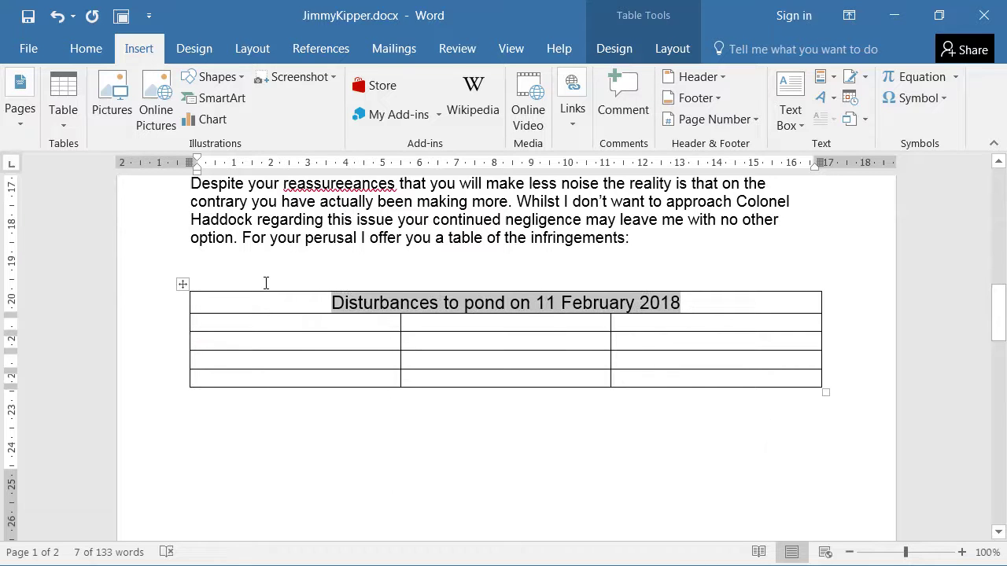
Try bold on the table title, remove it again, and underline the title instead.
key("ctrl+b")
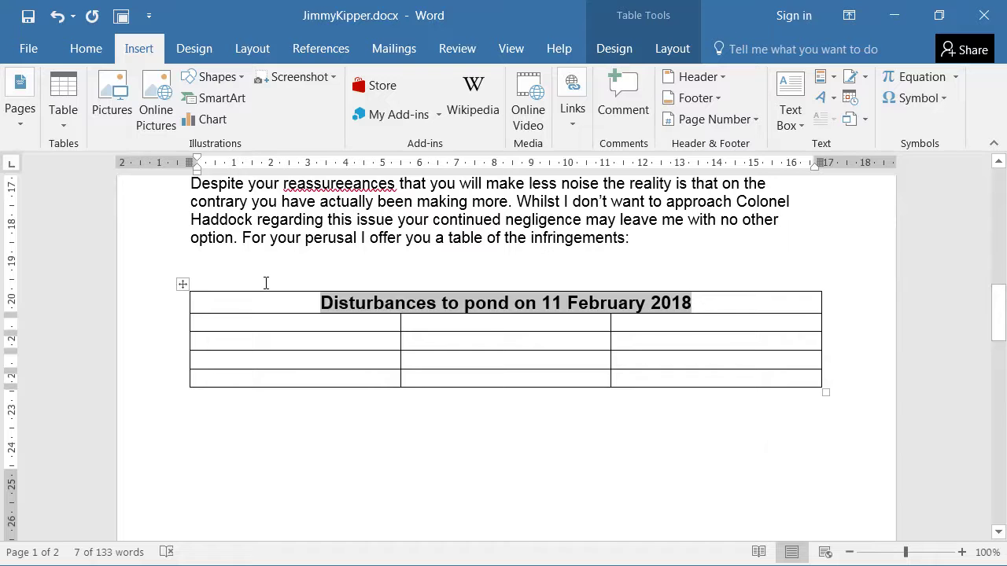
key("ctrl+b")
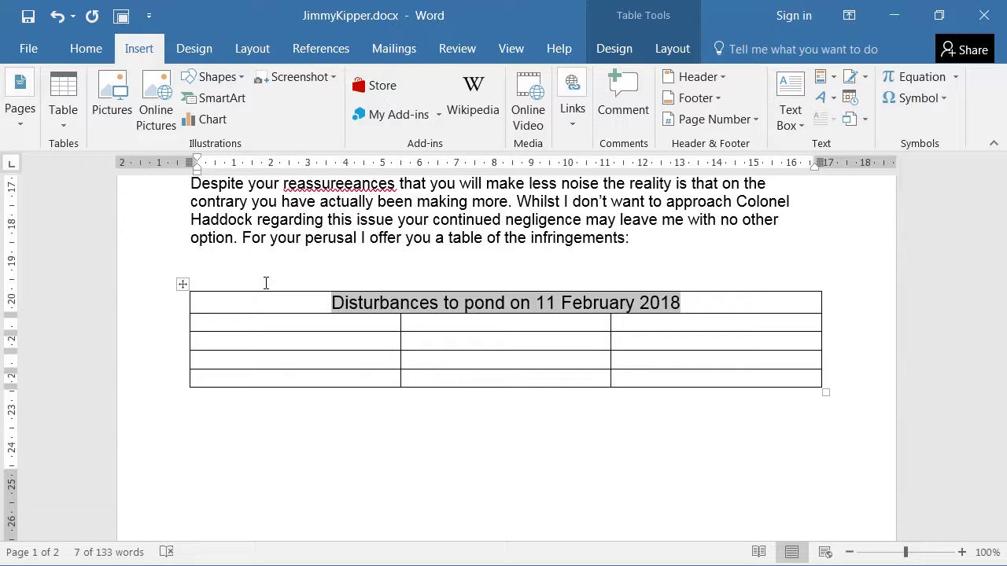
key("ctrl+u")
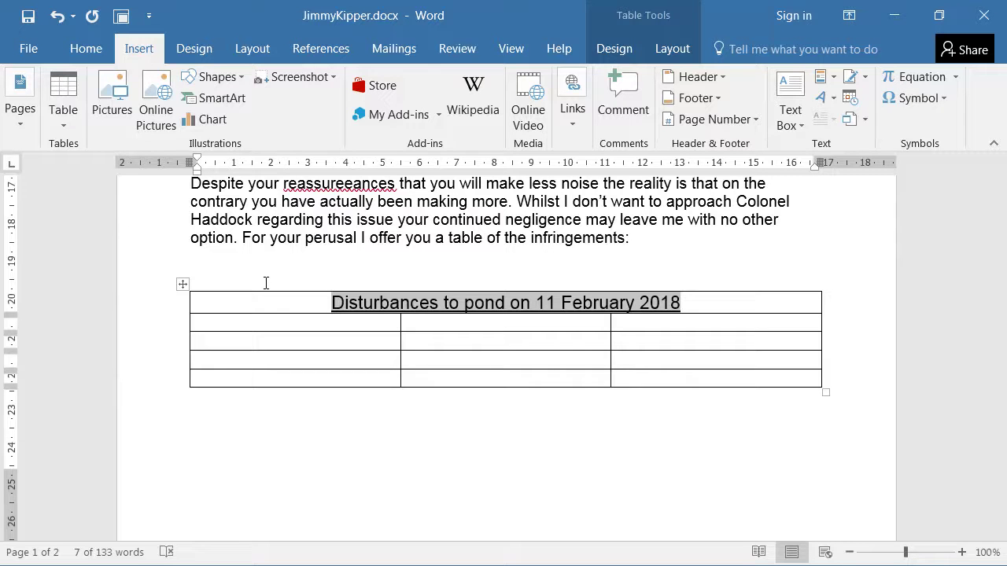
left_click(261, 303)
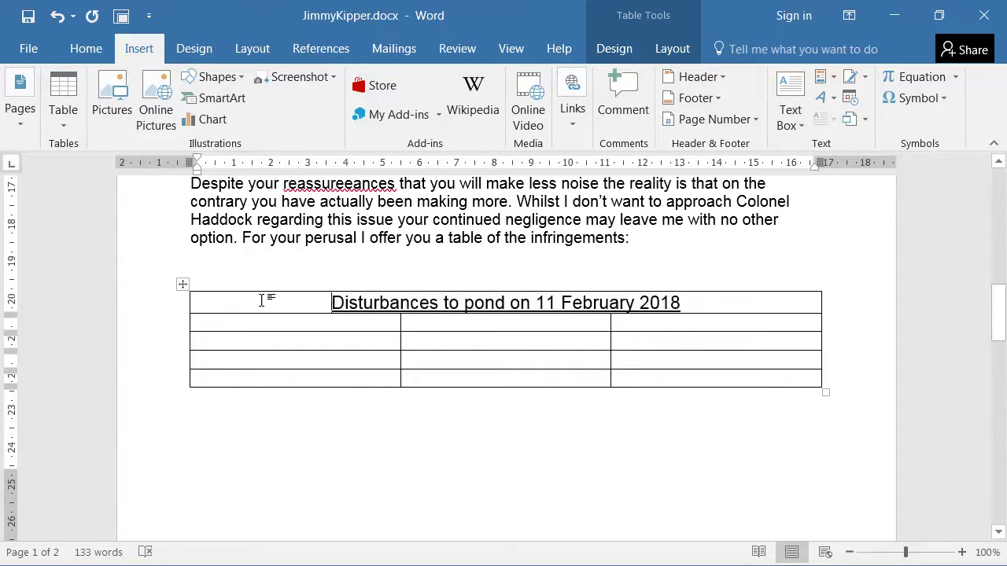
key("shift+Right")
left_click_drag(385, 284, 688, 293)
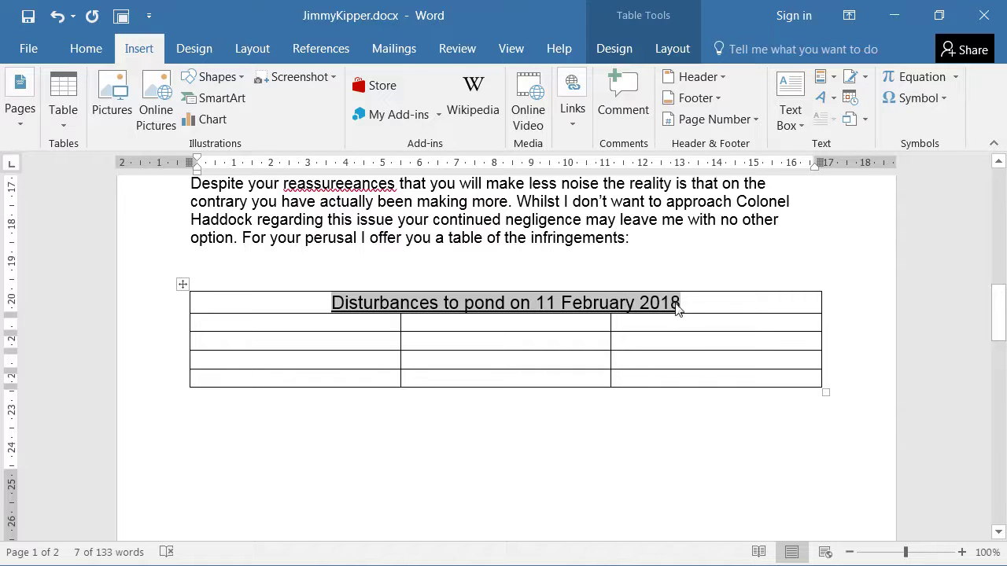
right_click(680, 313)
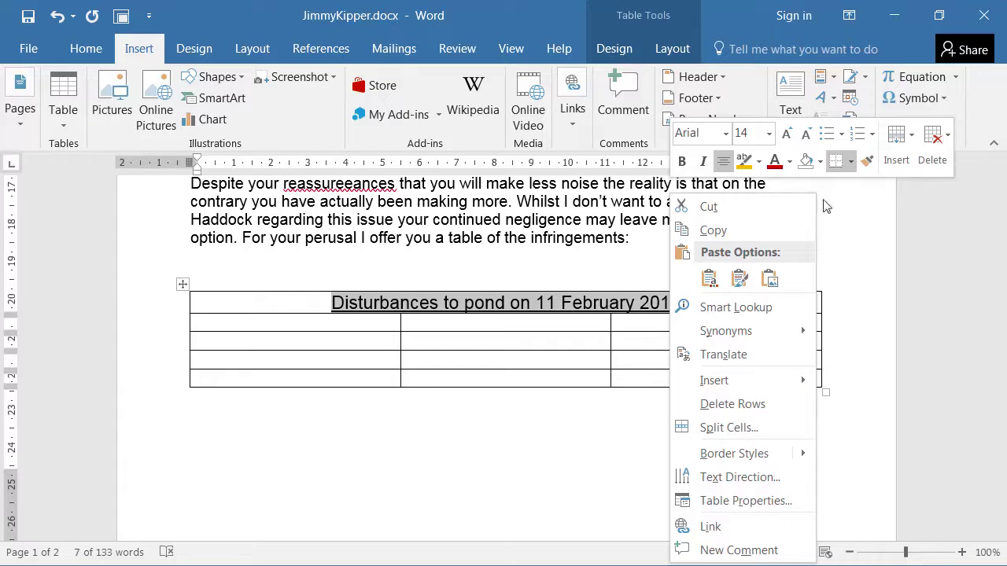
left_click(789, 162)
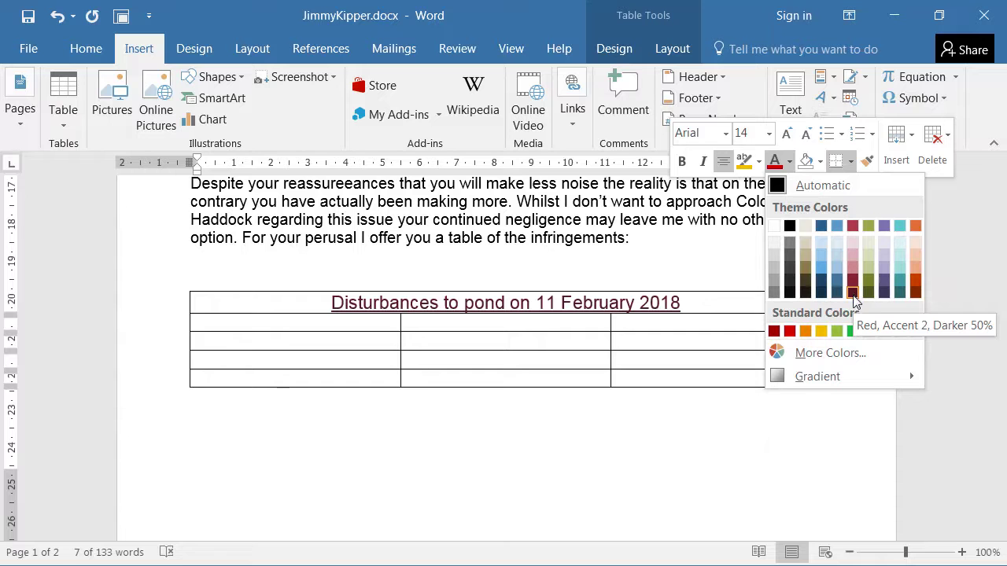
left_click(593, 355)
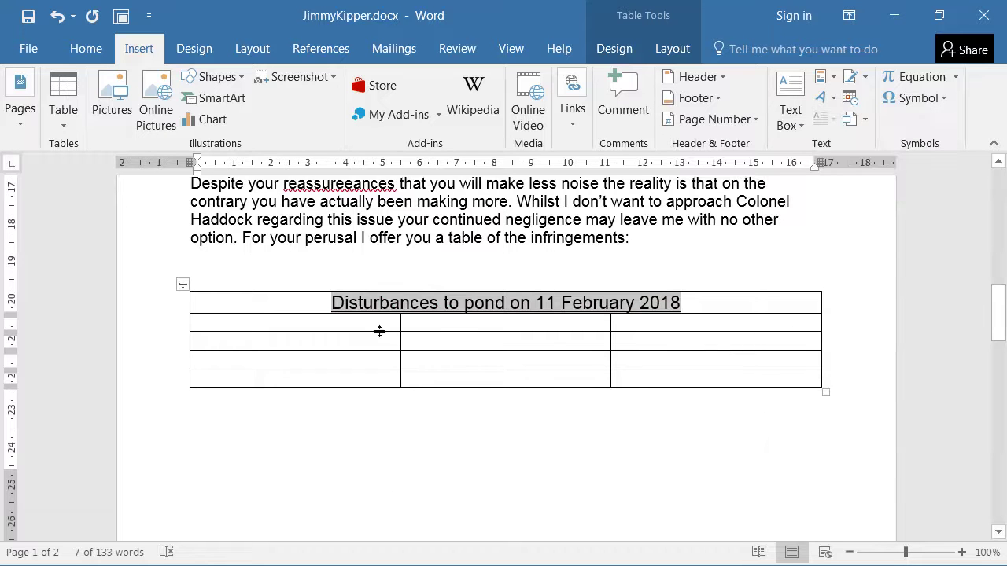
left_click(338, 342)
left_click_drag(331, 304, 814, 297)
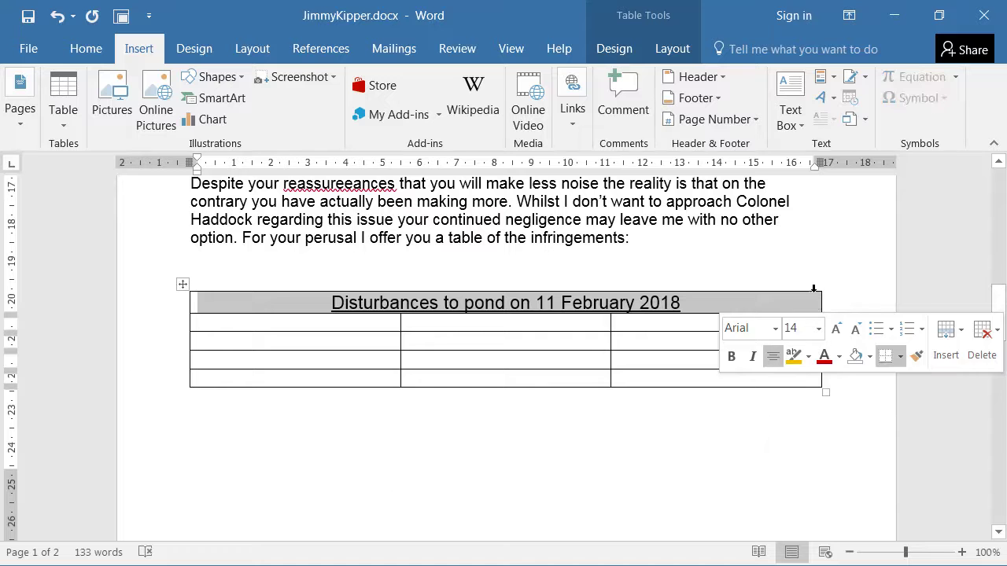
right_click(775, 310)
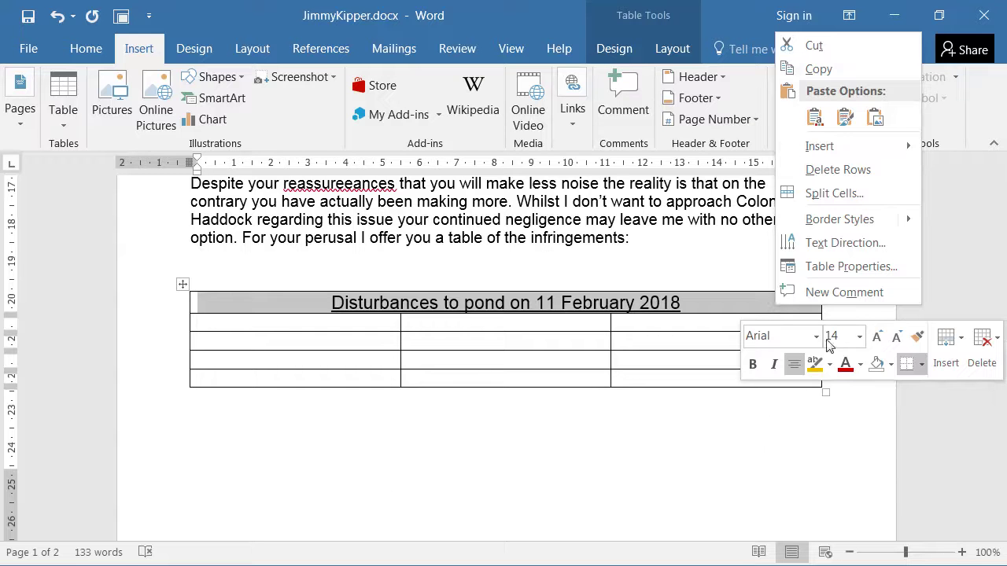
left_click(860, 364)
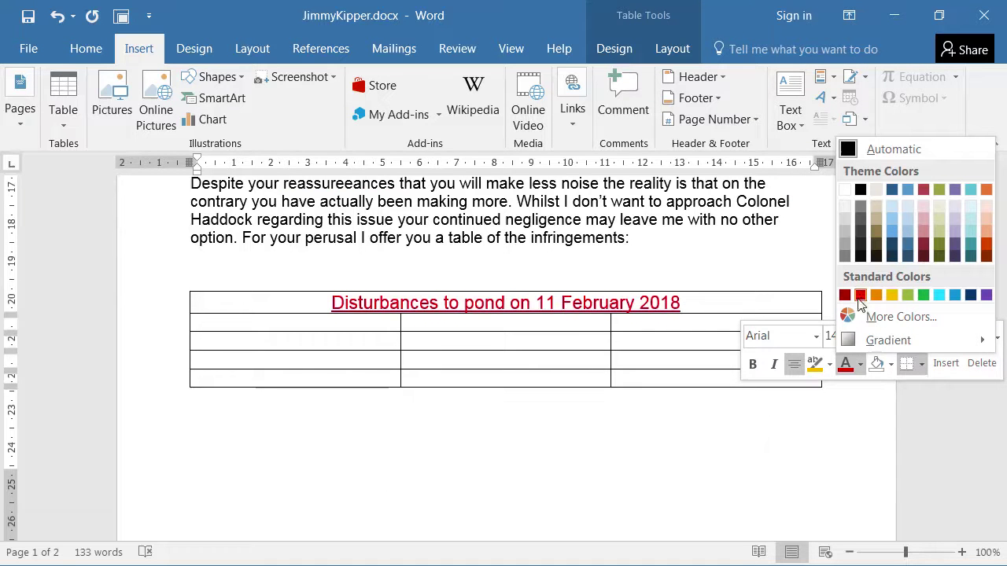
left_click(521, 332)
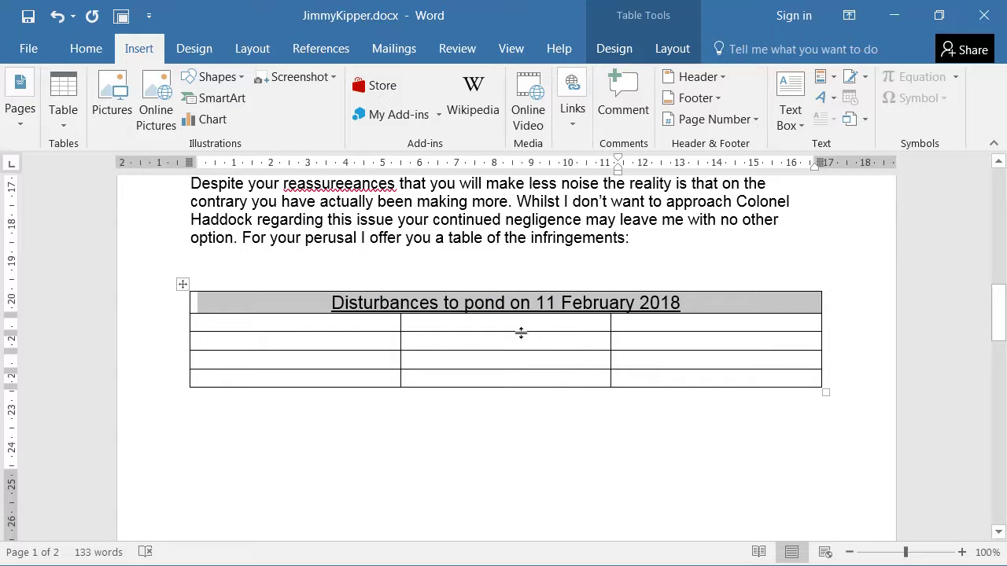
left_click(511, 338)
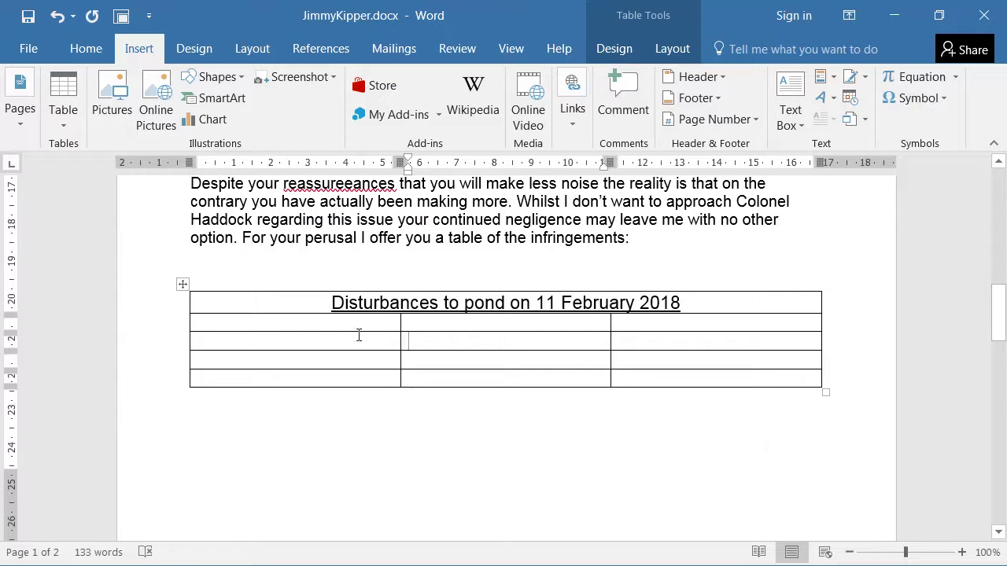
Shade the table's title row with the dark red Accent 2, Darker 50% theme colour.
left_click_drag(226, 306, 681, 285)
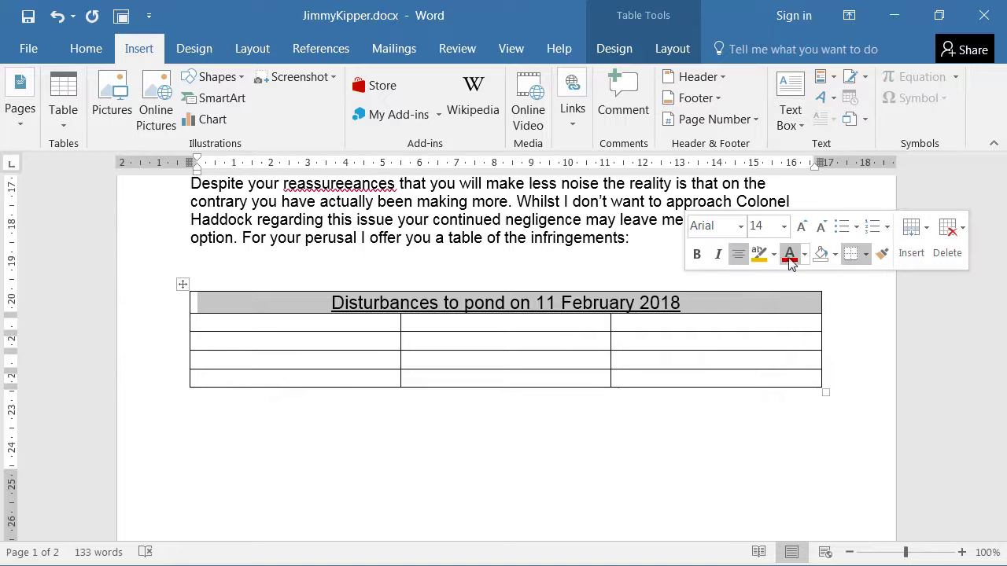
left_click(803, 256)
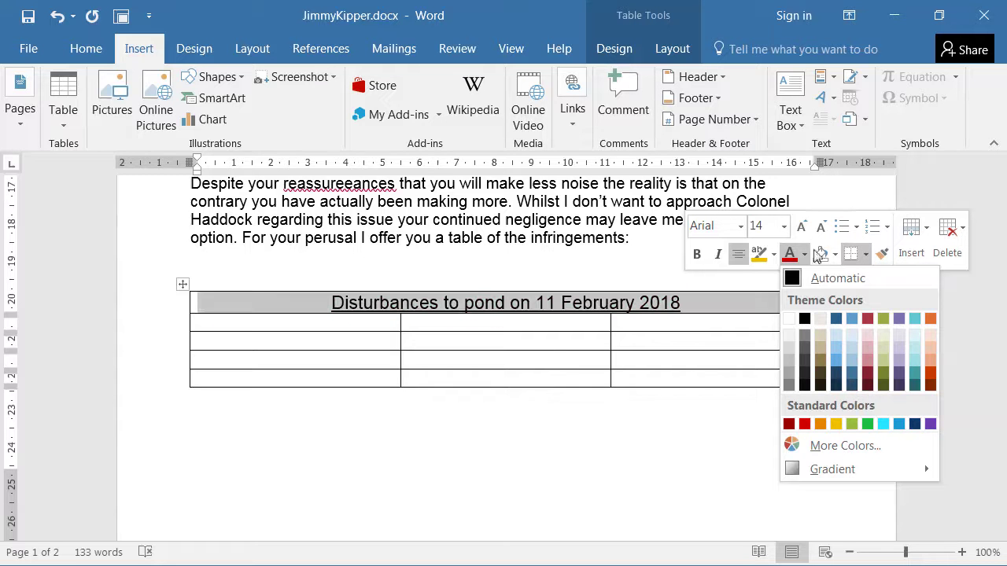
left_click(835, 256)
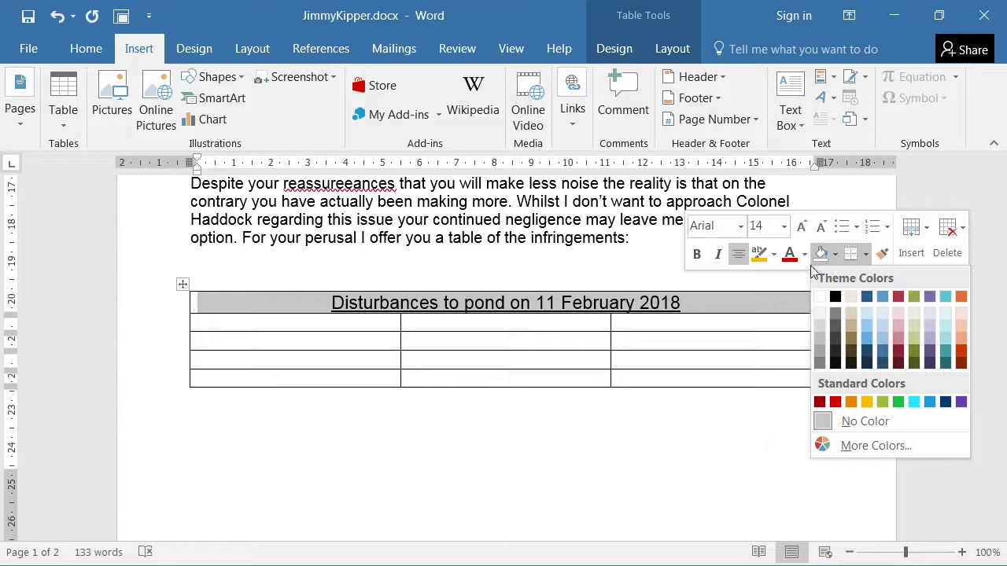
left_click(898, 364)
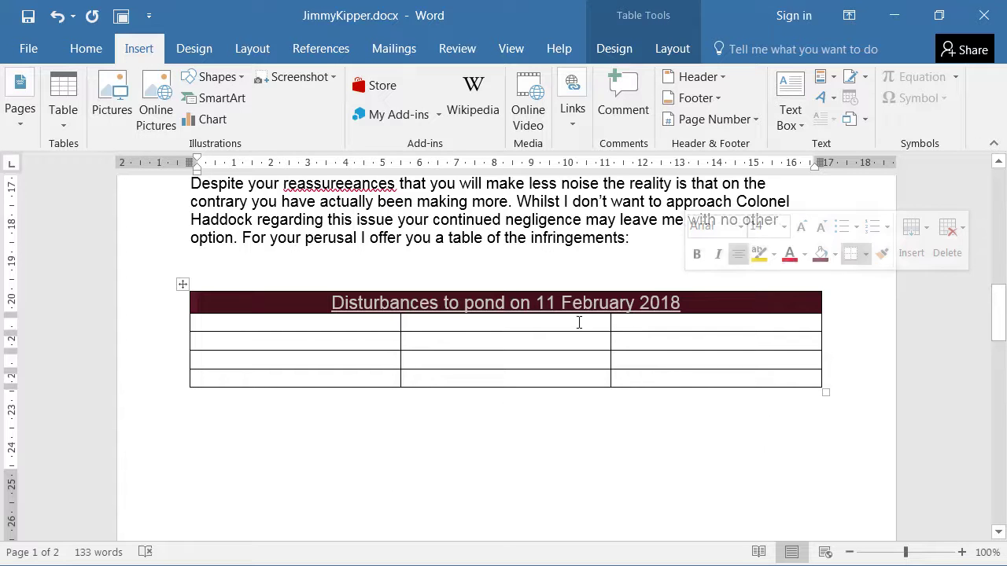
left_click(513, 323)
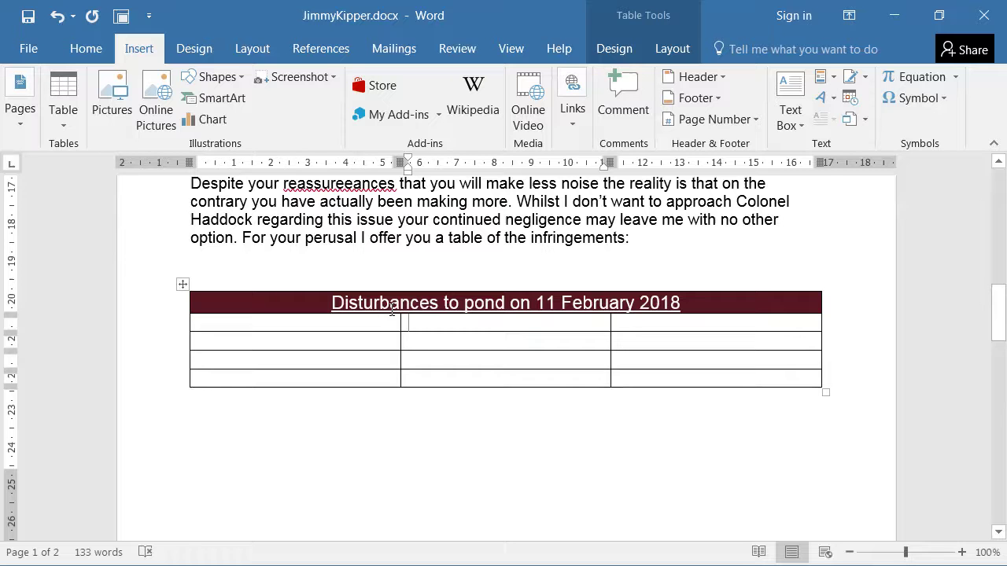
Enter the bold column heading "Time of Splashes" in the first cell of the table's second row.
left_click(317, 326)
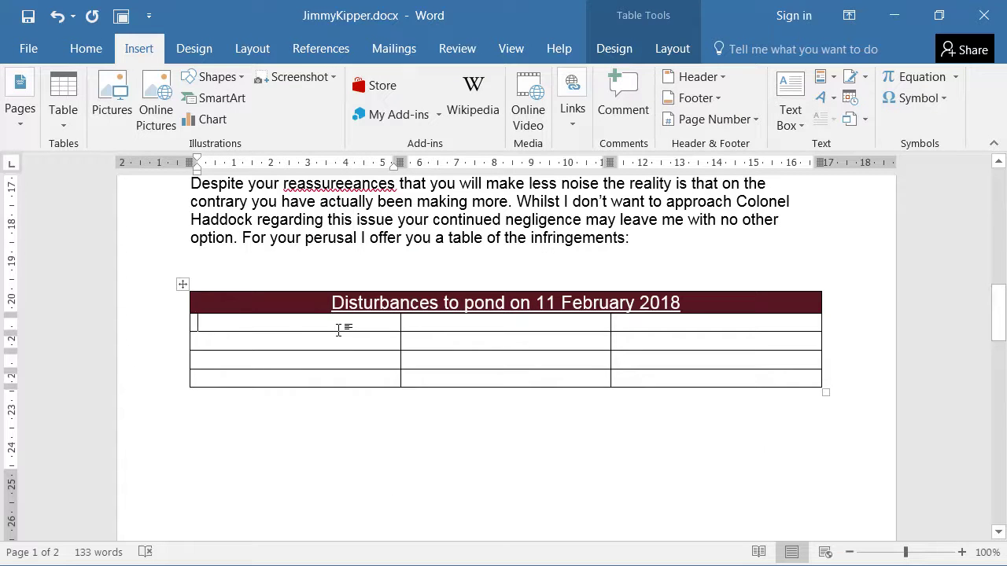
left_click(83, 48)
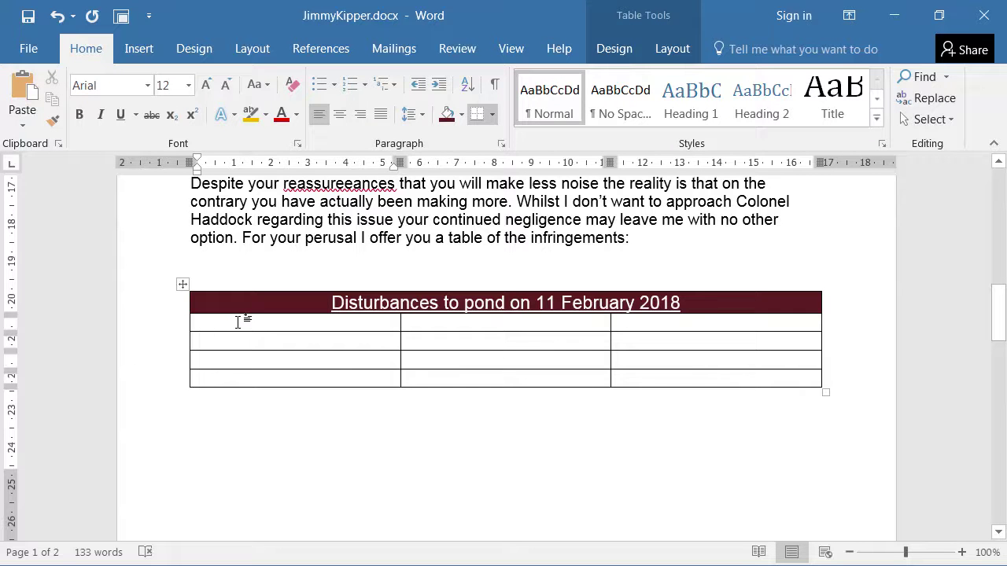
key("ctrl+b")
type("Times")
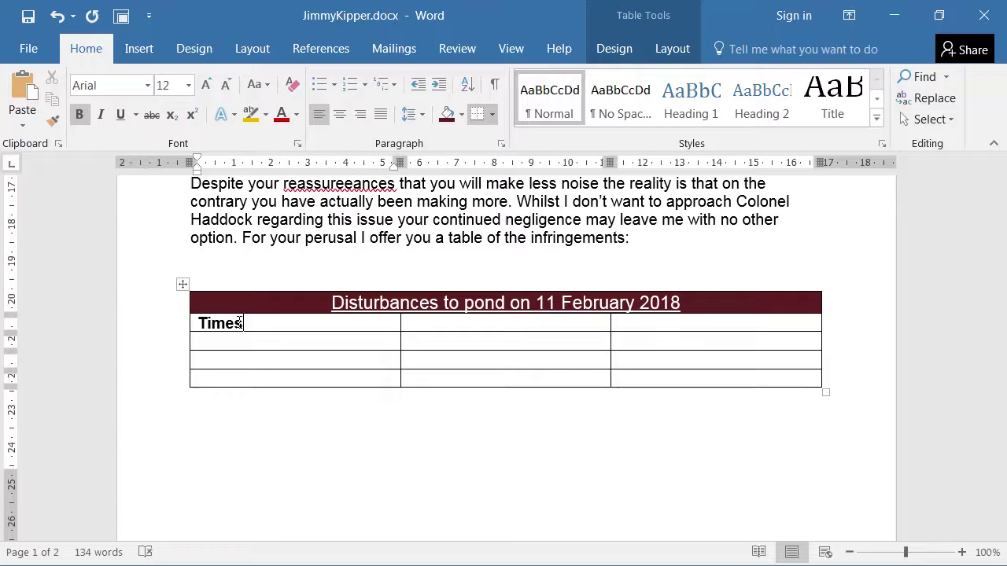
key("BackSpace")
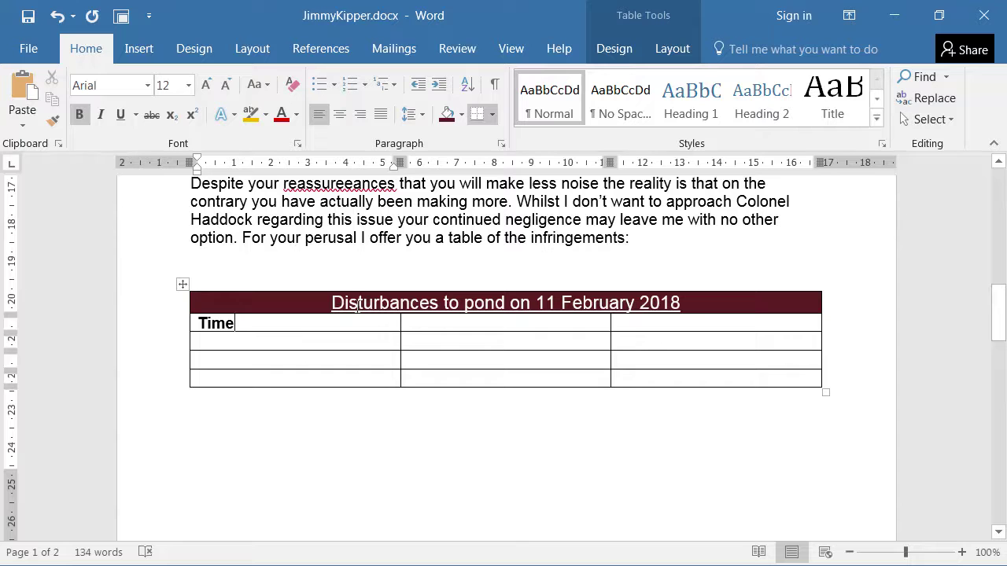
left_click(316, 306)
type("of Splas")
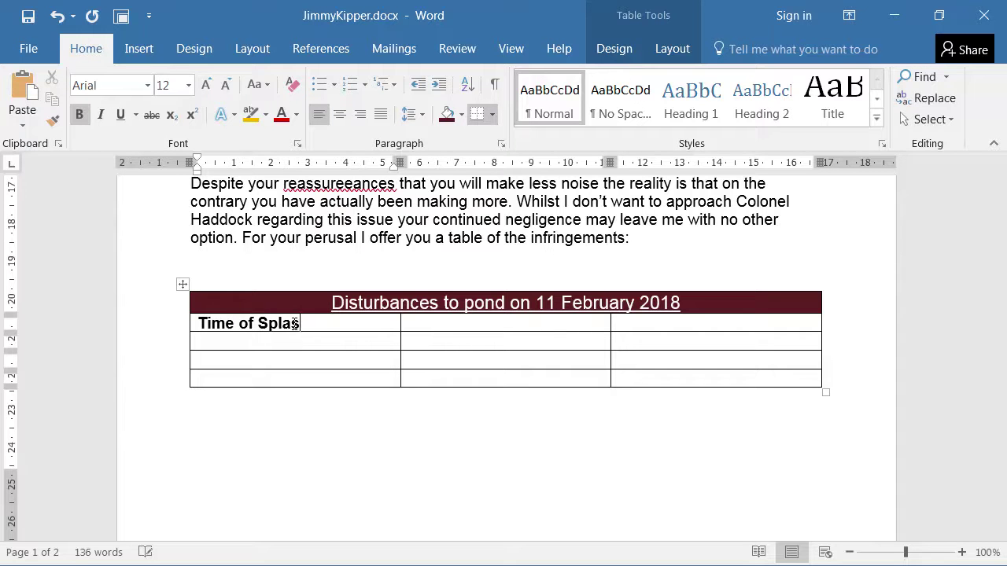
type("hes")
Enter the bold column heading "Number of Splashes" in the middle cell of the table's second row.
left_click(435, 330)
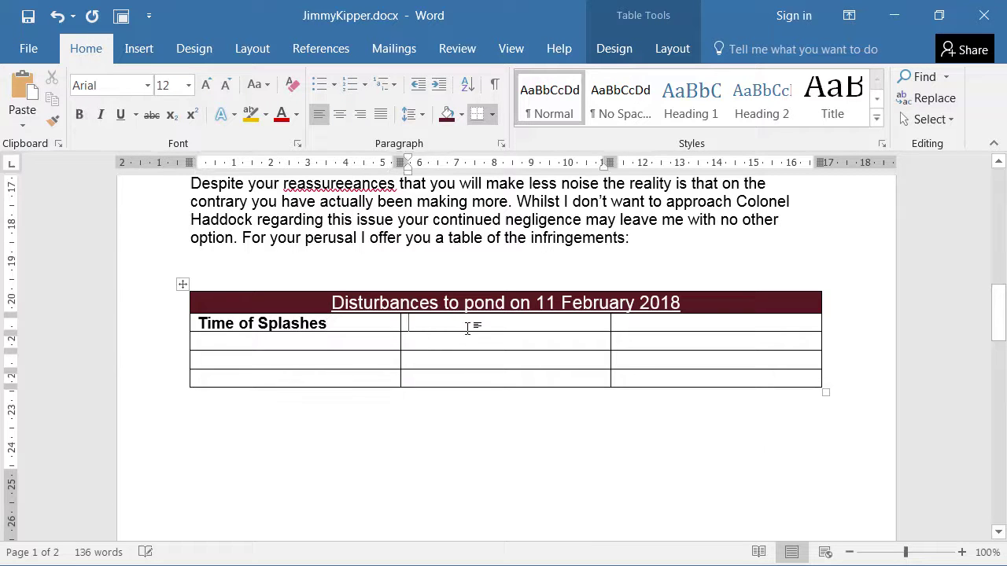
type("Number")
key("BackSpace")
key("BackSpace")
key("BackSpace")
key("BackSpace")
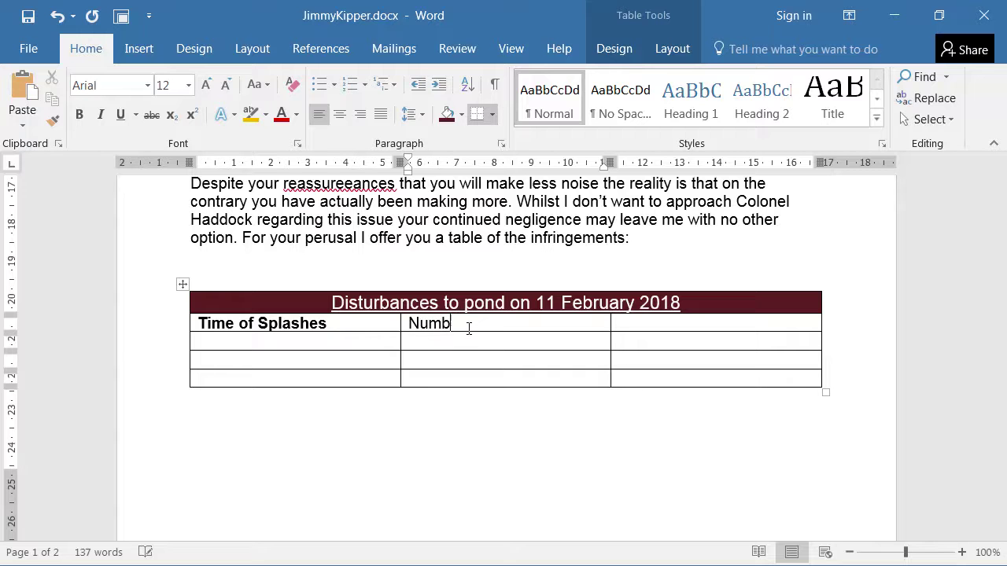
key("BackSpace")
key("BackSpace")
key("ctrl+b")
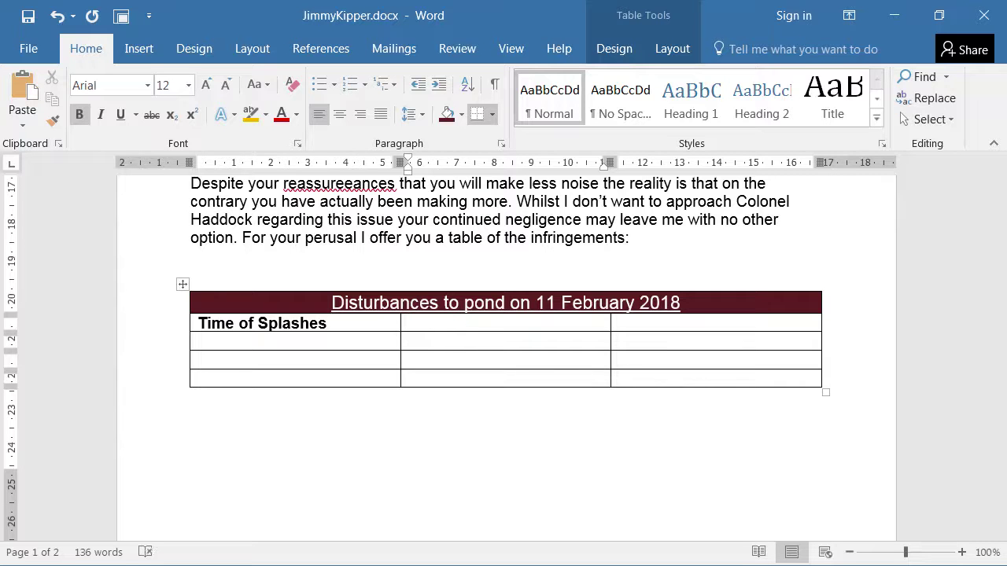
type("Number of Splashes")
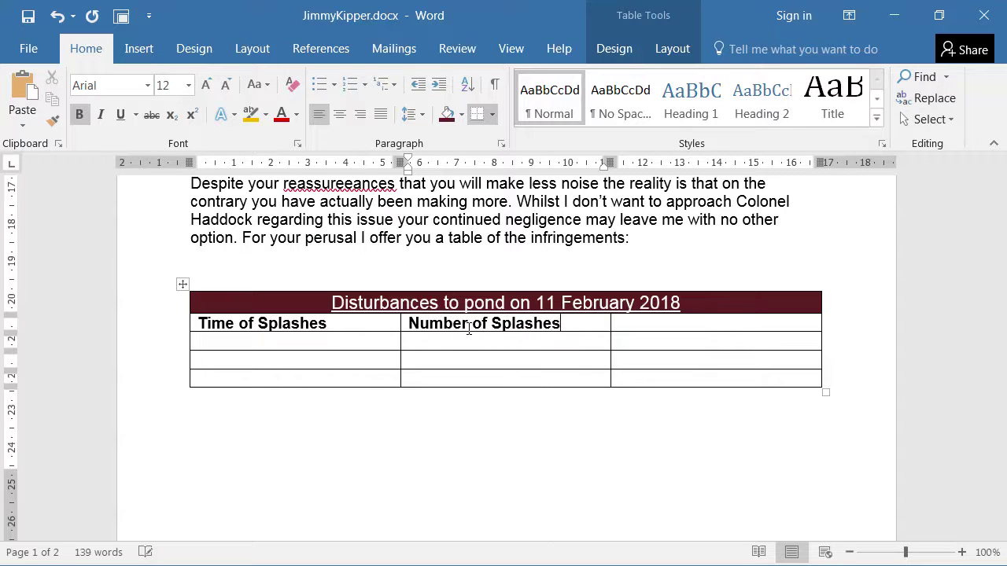
Enter the bold heading "Duration of Splashing Activity" in the third column and centre all three column headings.
key("Tab")
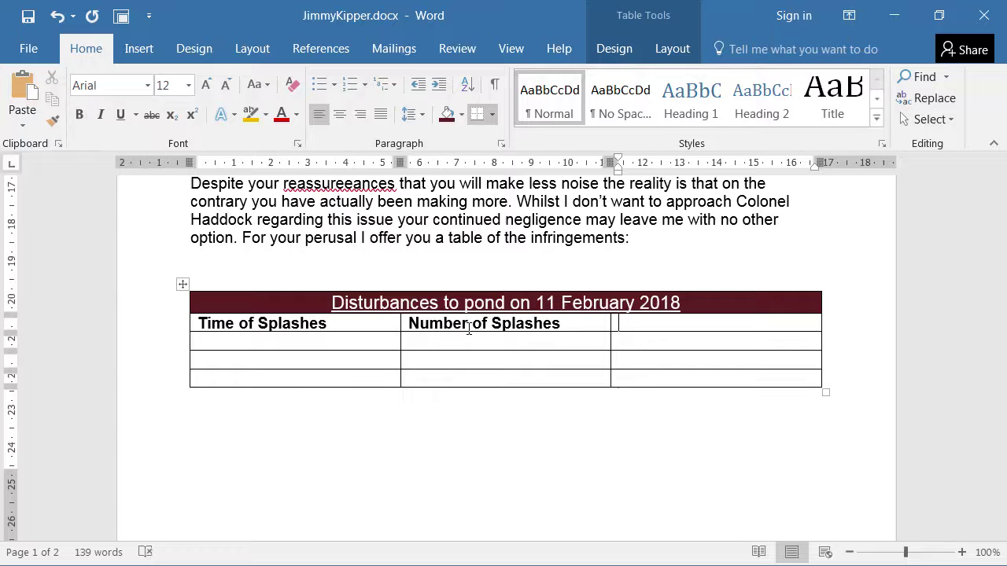
key("ctrl+b")
type("Duration of")
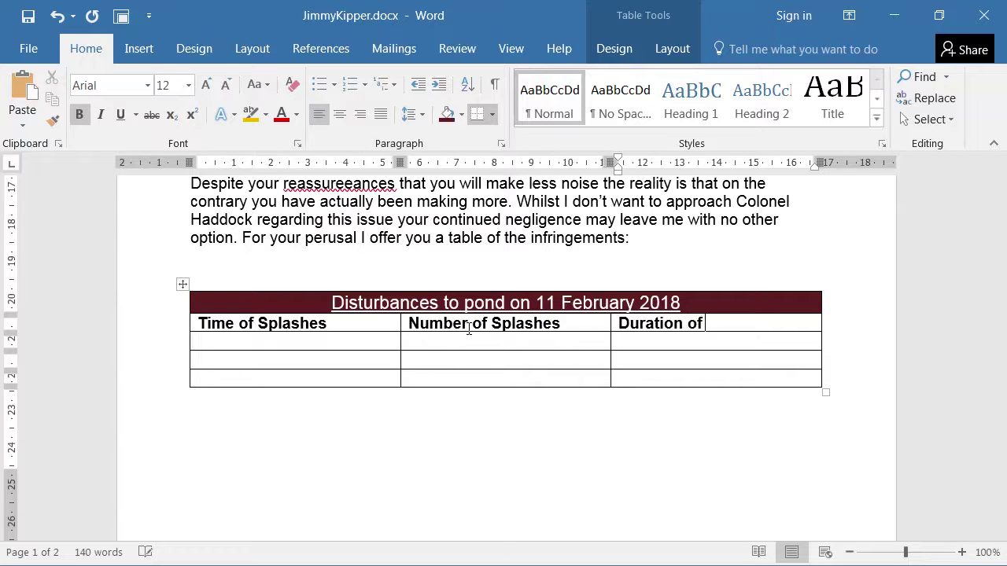
type(" Splashing A")
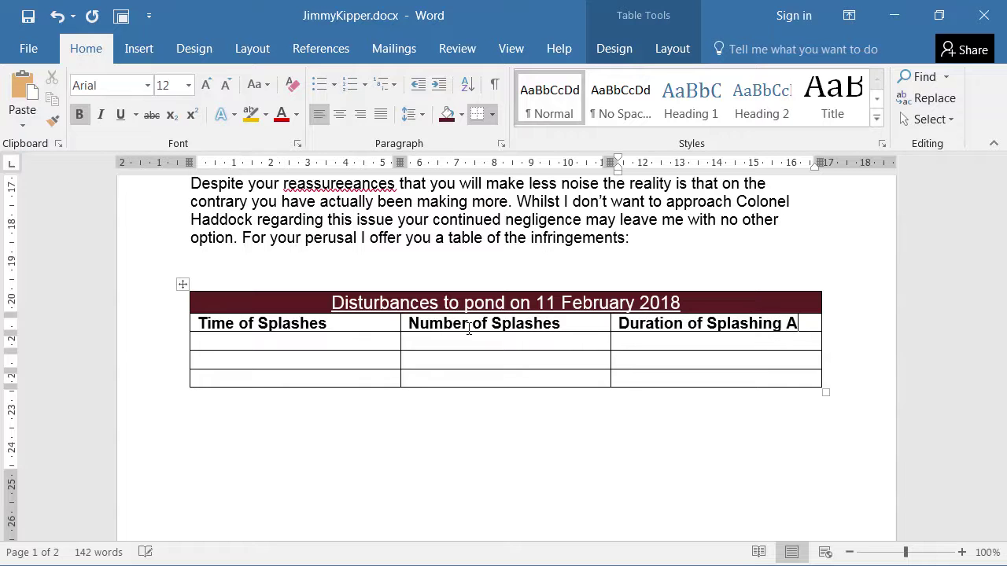
type("ctivity")
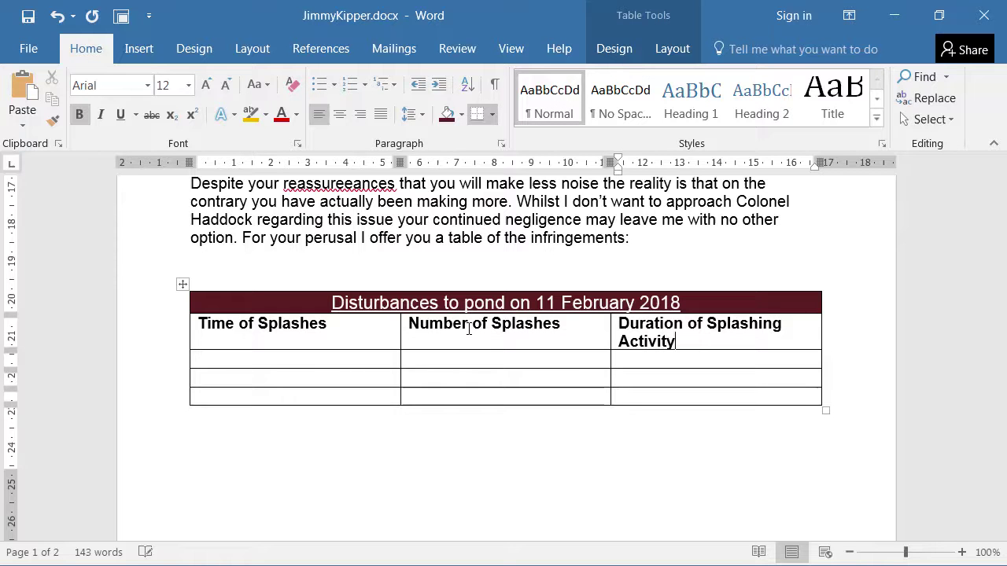
left_click_drag(686, 344, 250, 336)
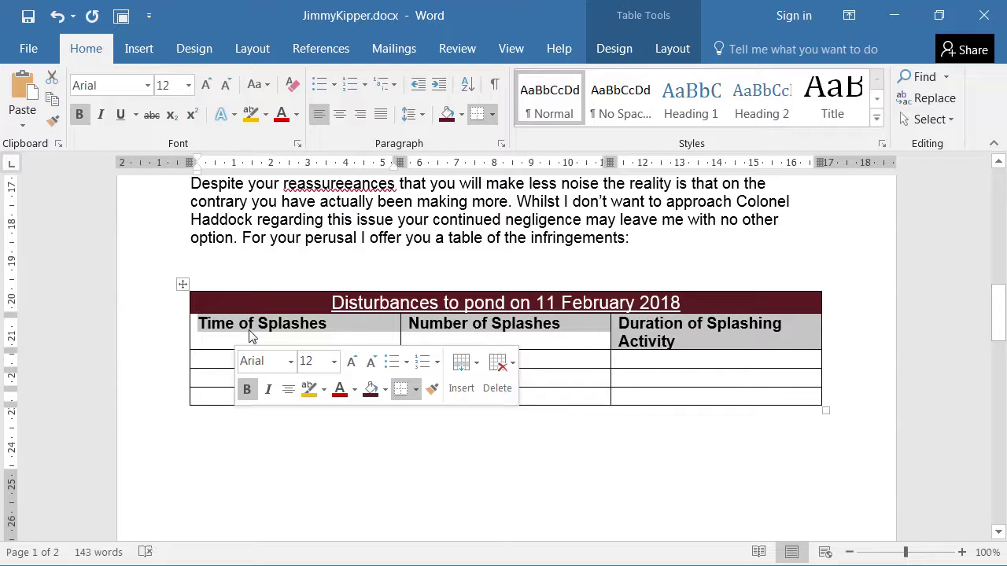
key("ctrl+e")
Enter "10:30pm" in the first cell below the "Time of Splashes" heading.
left_click(253, 359)
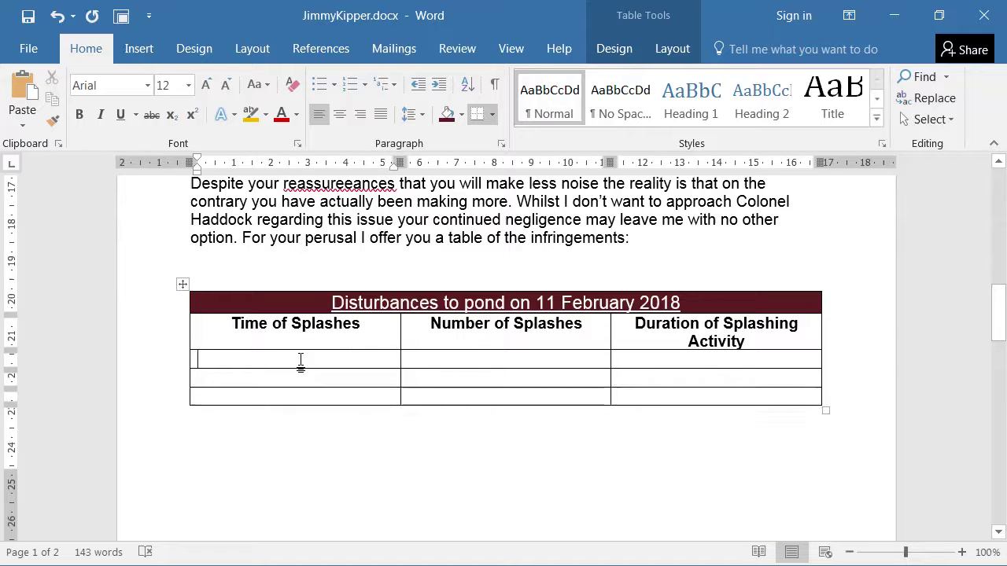
type("10:30o")
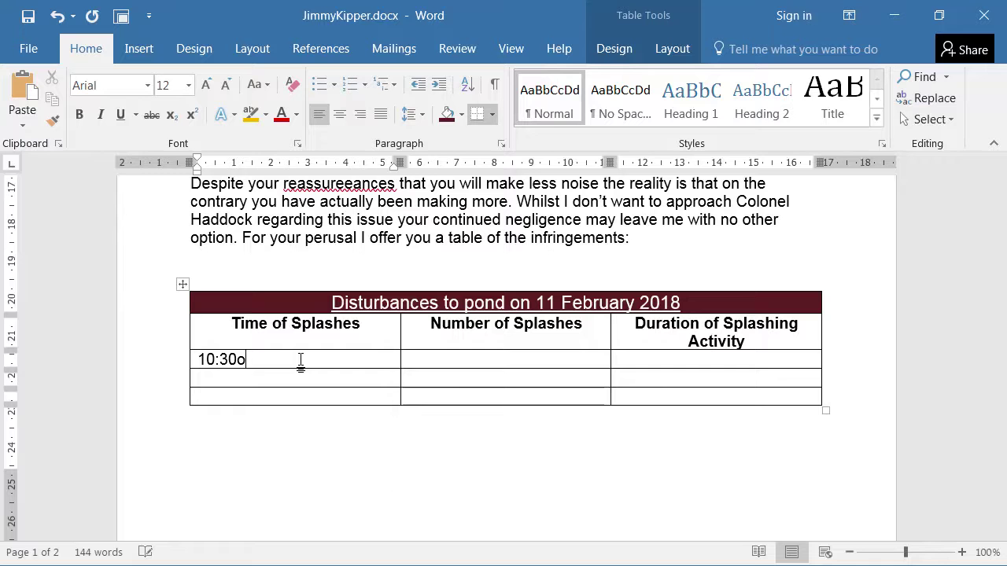
key("BackSpace")
type("pm")
key("Tab")
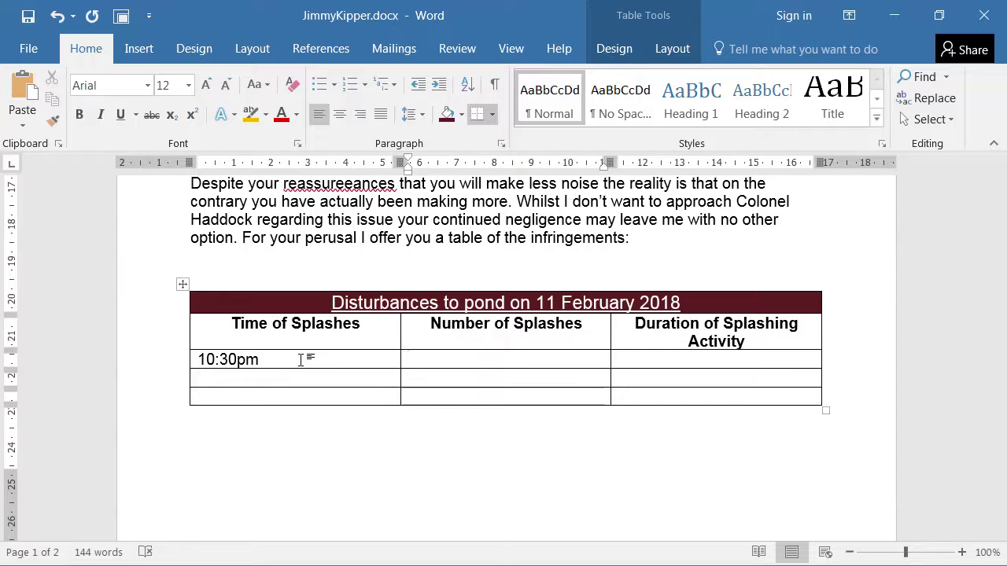
Complete the 10:30pm row with 146 splashes and a duration of "2 hours".
type("146")
key("Tab")
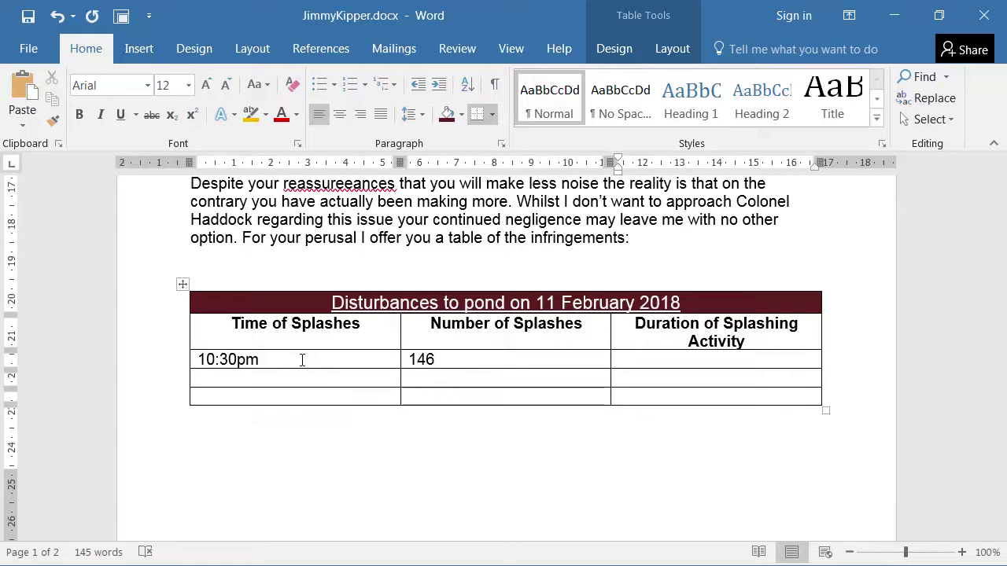
type("2 hours")
key("Tab")
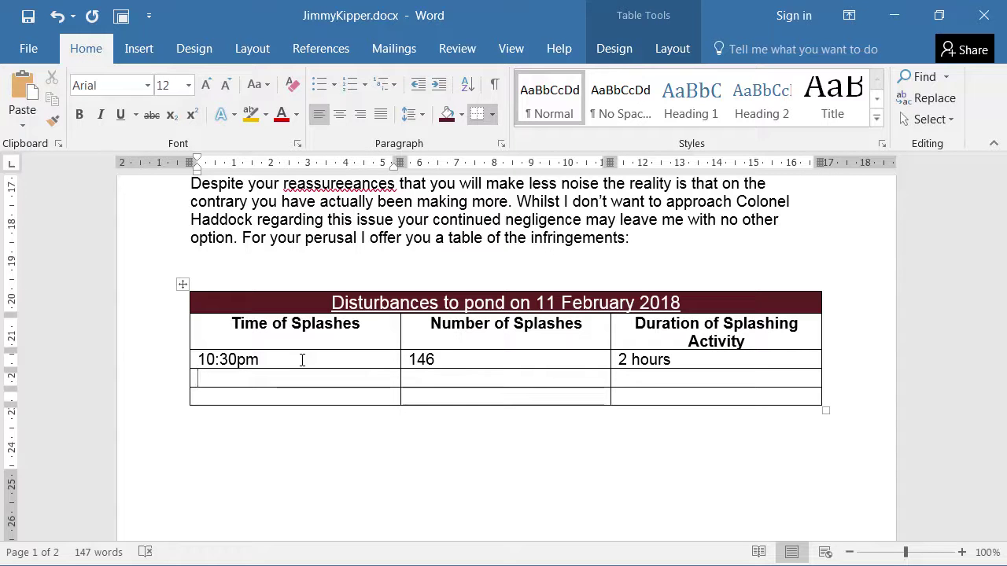
Fill the next table row with "1:15am", "48" and "25 minutes".
type("1:15am")
key("Up")
key("Down")
key("Tab")
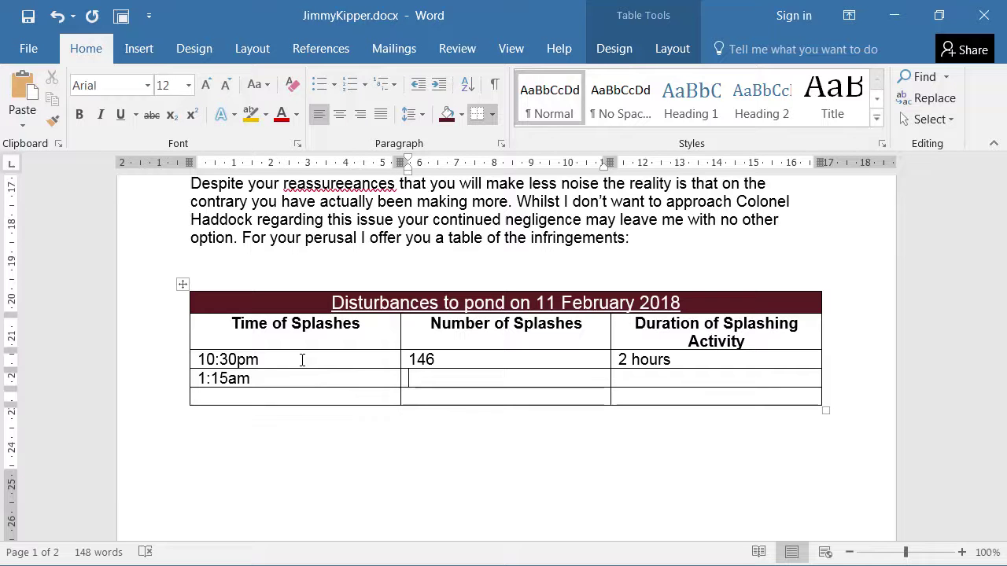
type("48")
key("Tab")
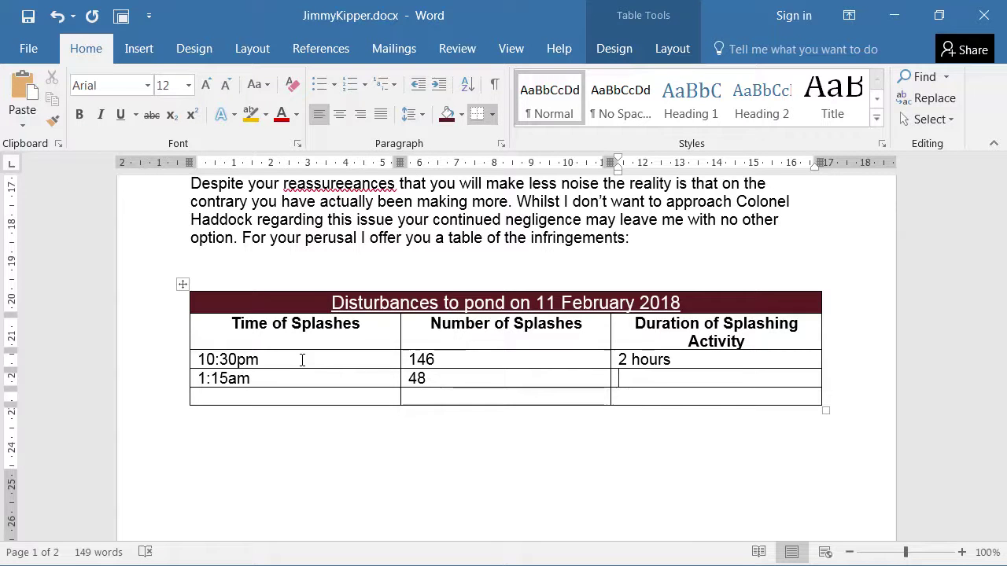
type("25 minutes")
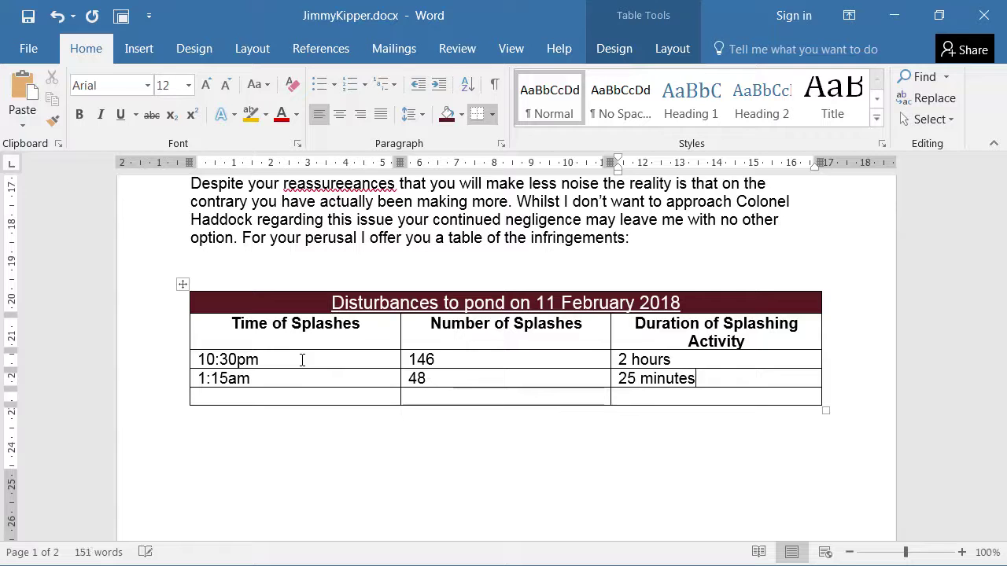
Fill the last table row with "3:30am", "102" and "55 minutes".
key("Tab")
type("3")
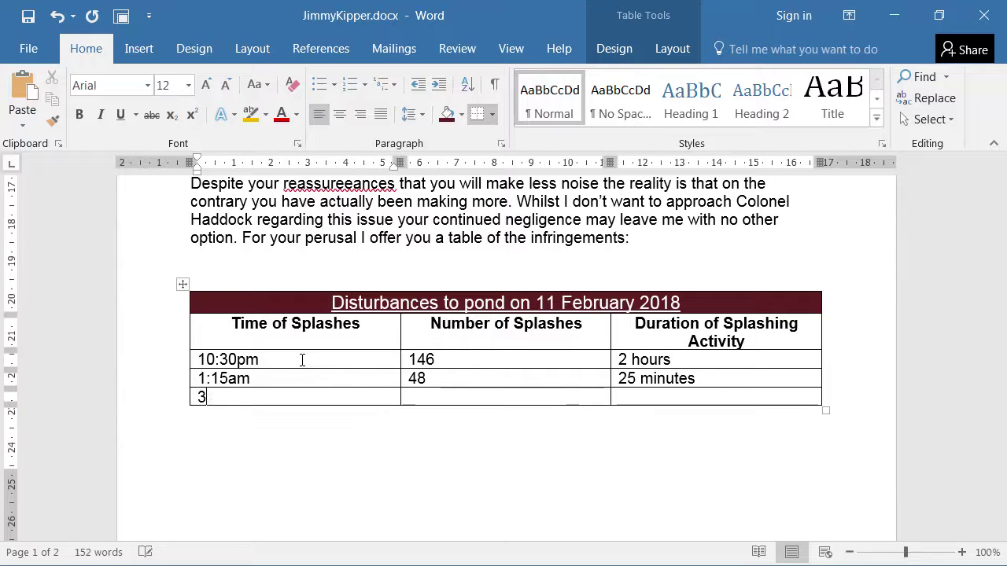
type(":30am")
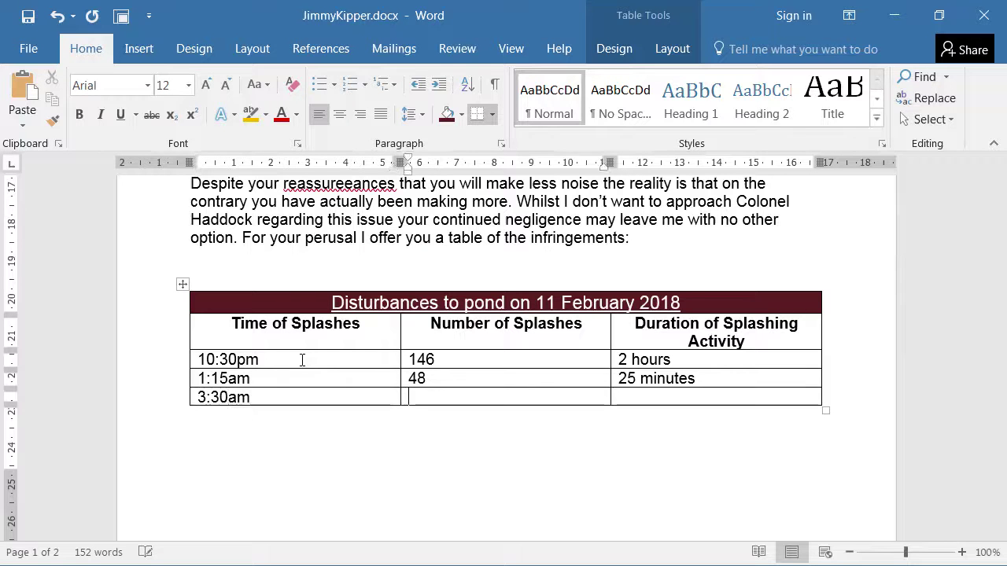
key("Tab")
type("102")
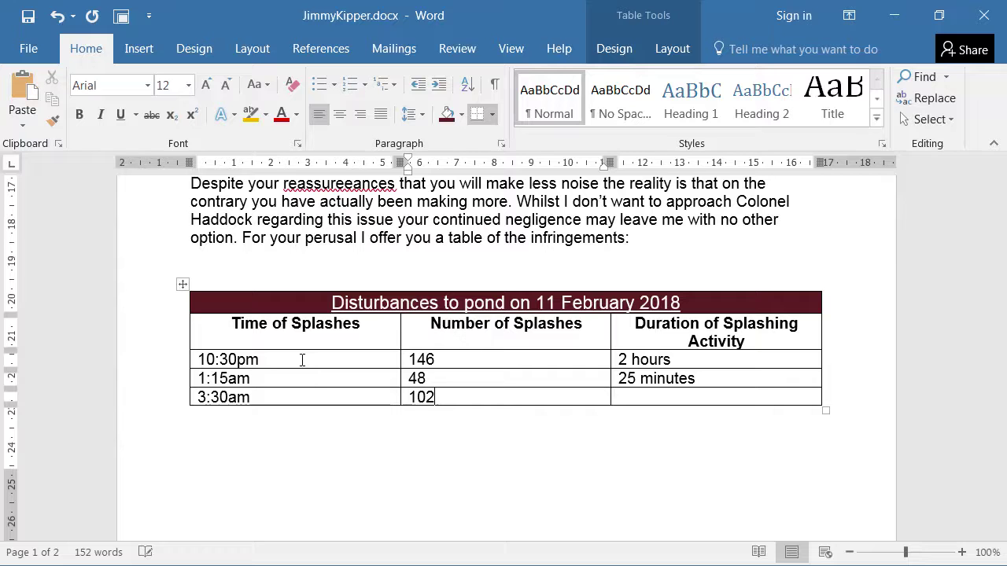
key("Tab")
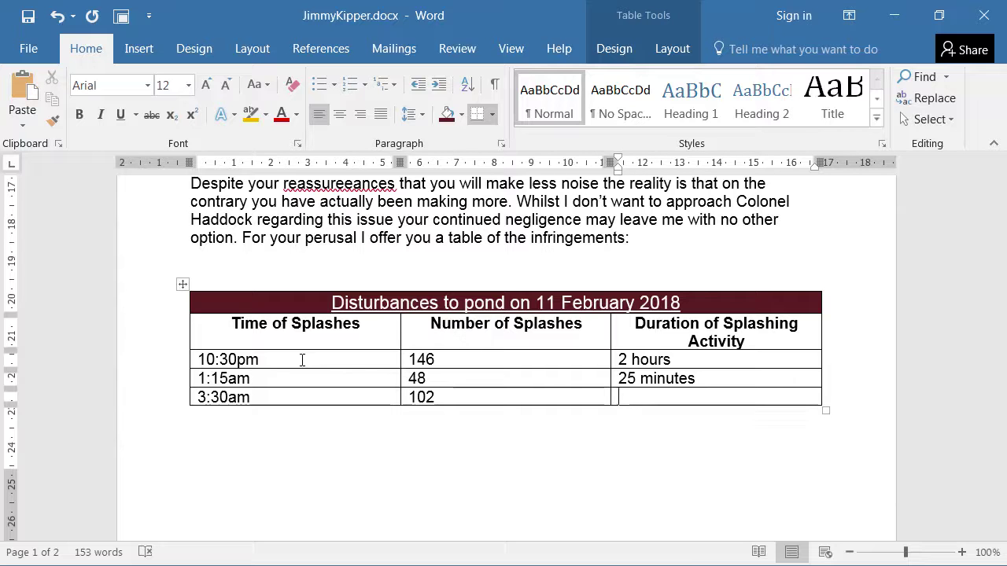
type("55 minutes")
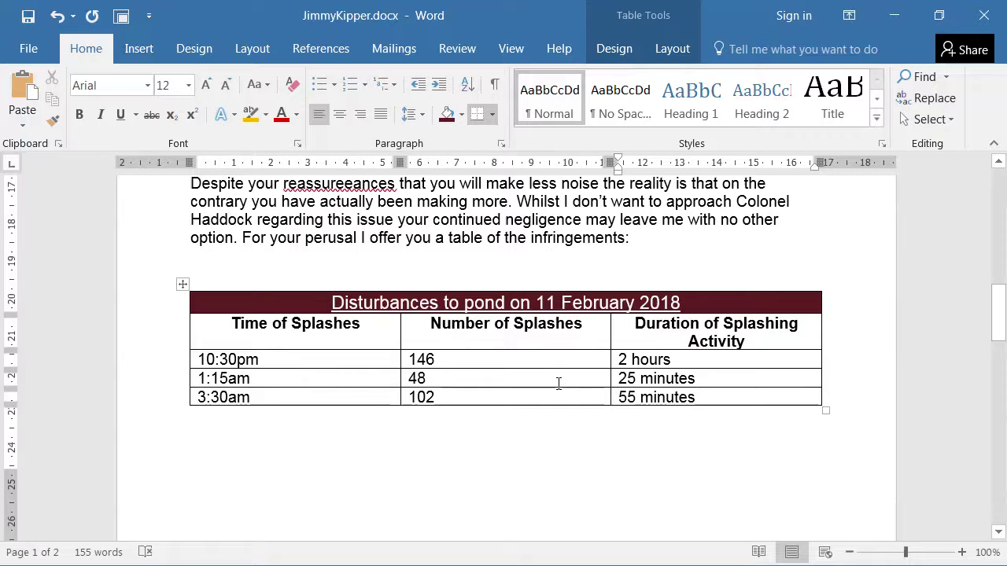
Replace the whole table's borders with a 3 pt box border around the outside only.
left_click_drag(723, 403, 356, 295)
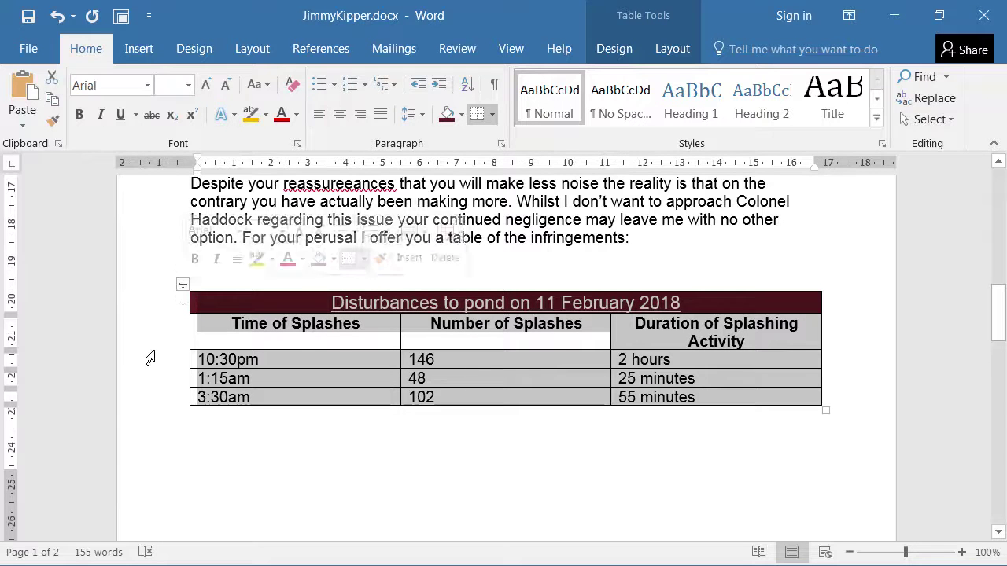
left_click(178, 359)
left_click(182, 284)
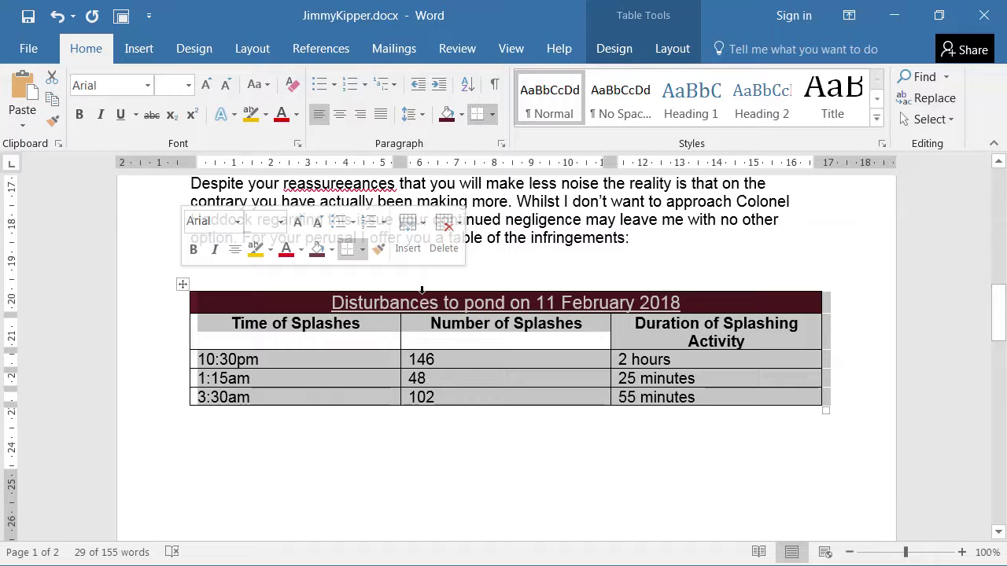
left_click(493, 115)
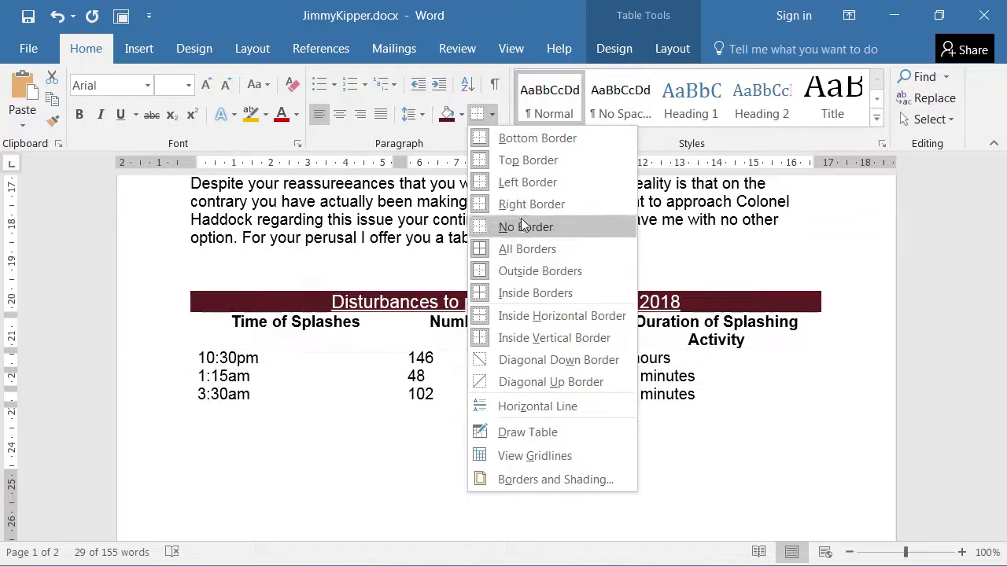
left_click(516, 480)
left_click(249, 213)
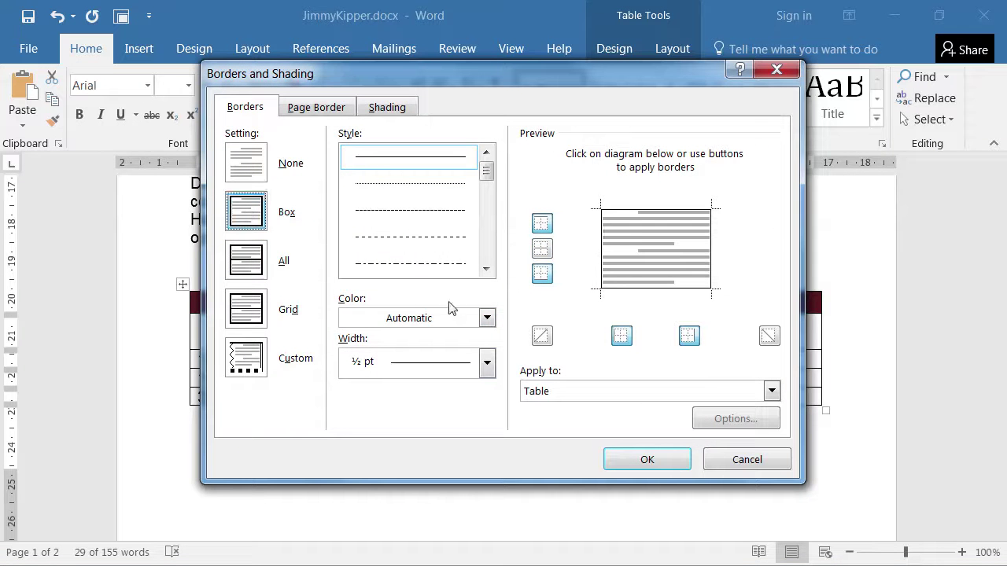
left_click(406, 363)
left_click(422, 278)
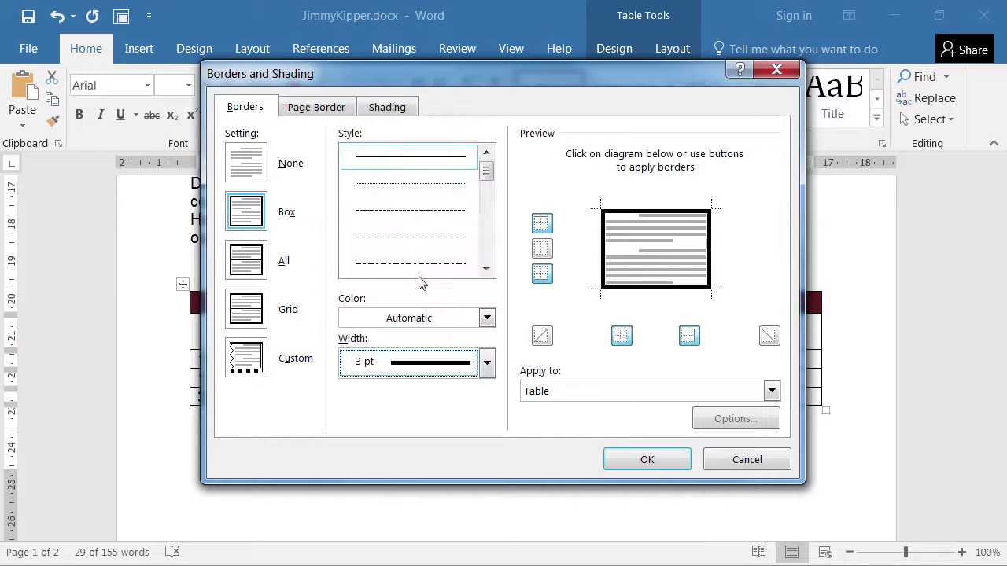
left_click(638, 460)
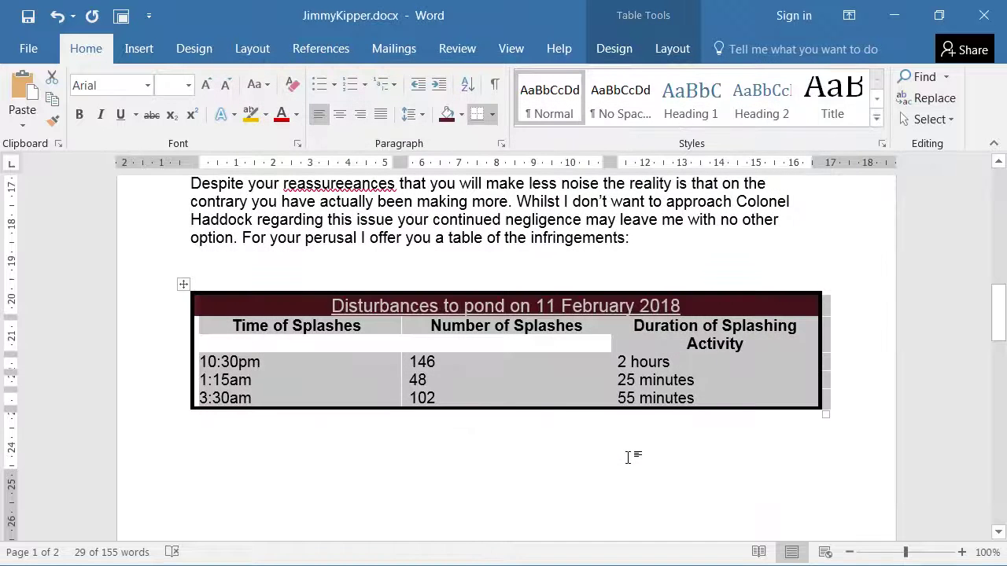
Below the table, add the paragraph "As you can see this level of splashing and especially for this duration is completely unacceptable and I urge you to stop.".
left_click(797, 446)
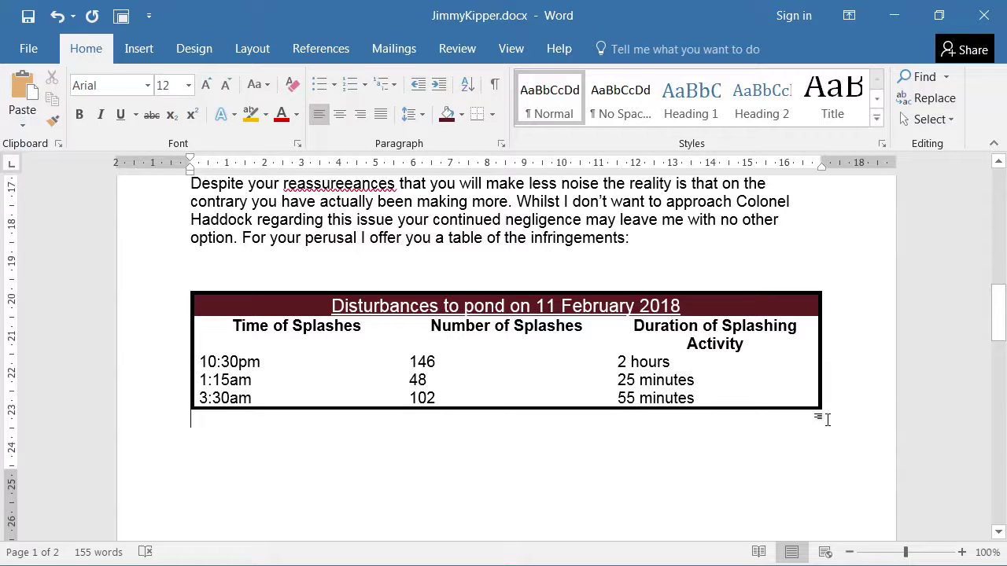
key("Return")
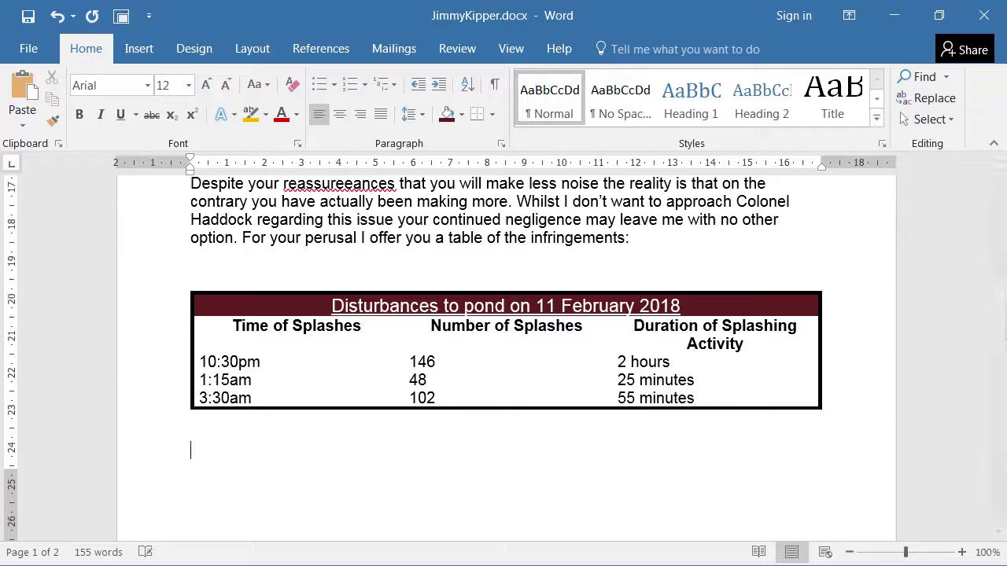
type("As you can")
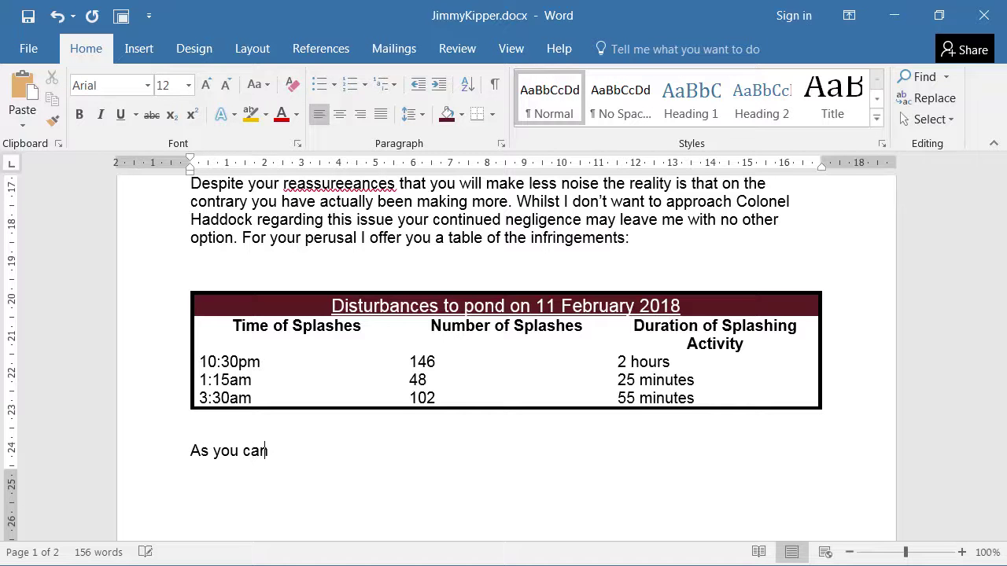
type(" see this level of splashing i")
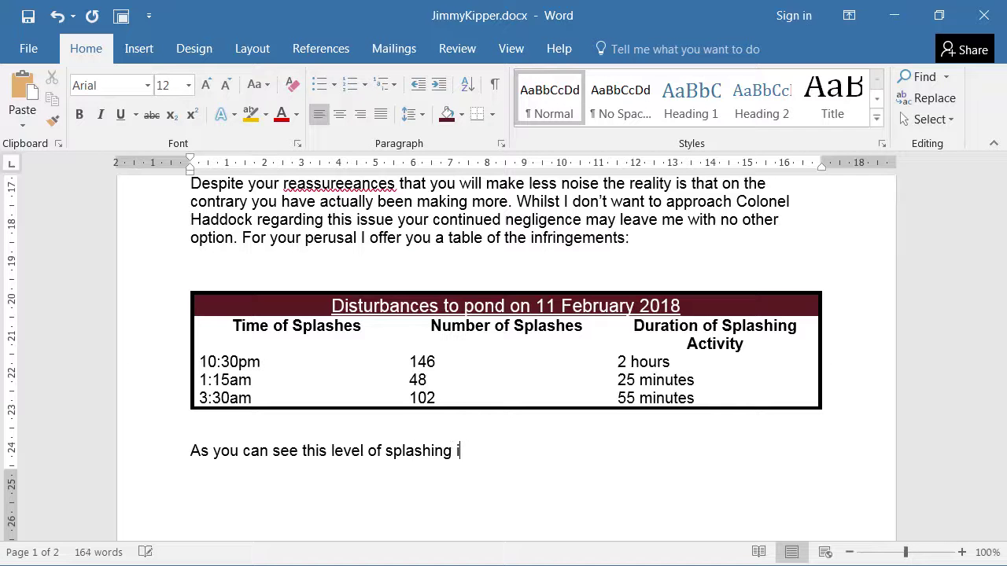
key("BackSpace")
type("and especially for this dua")
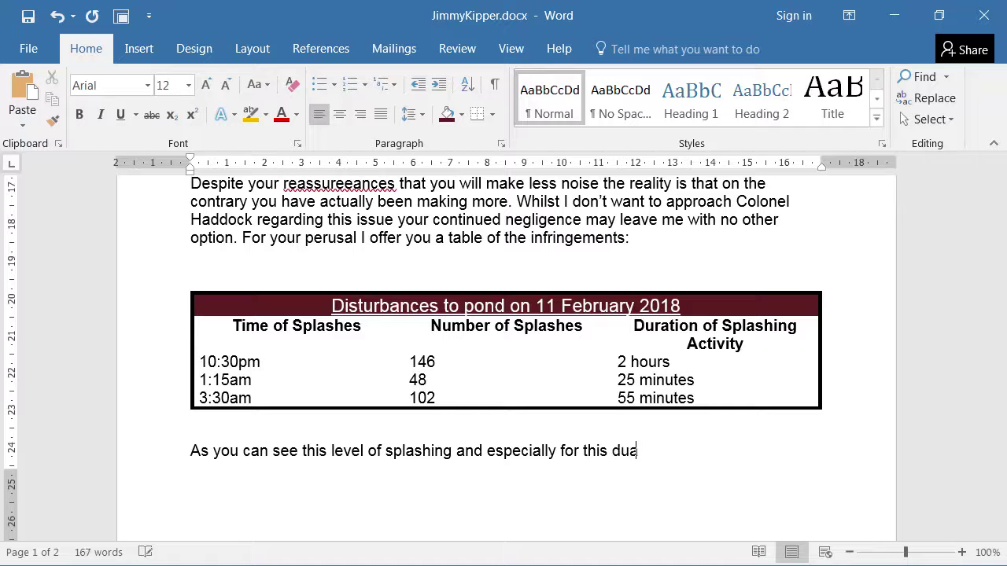
key("BackSpace")
type("ration is completely")
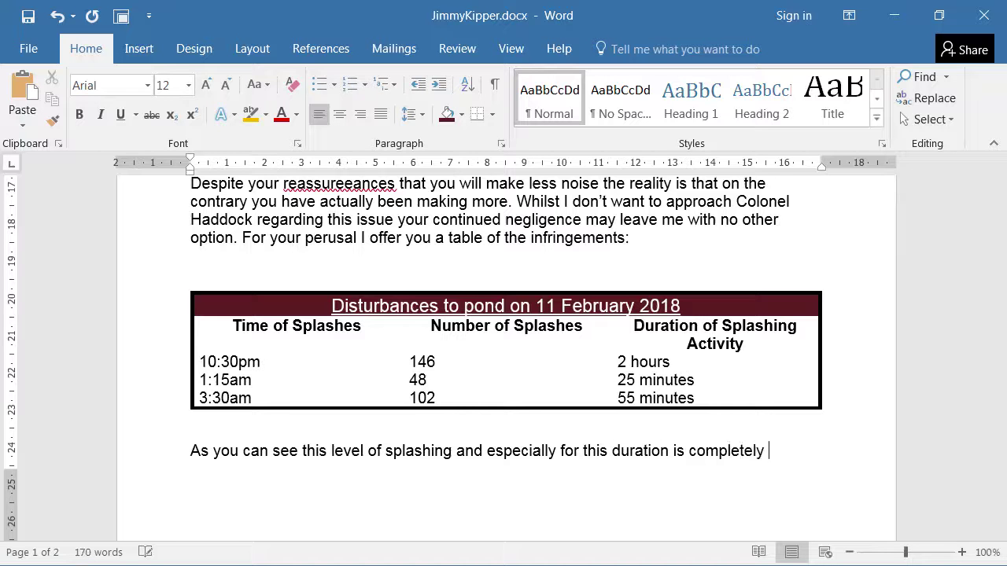
type(" unaccea")
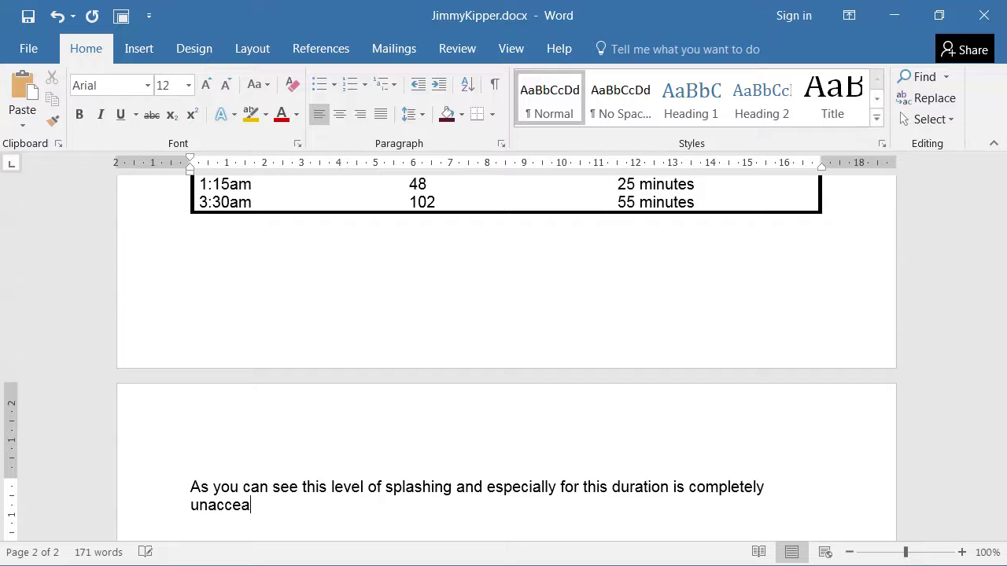
key("BackSpace")
key("BackSpace")
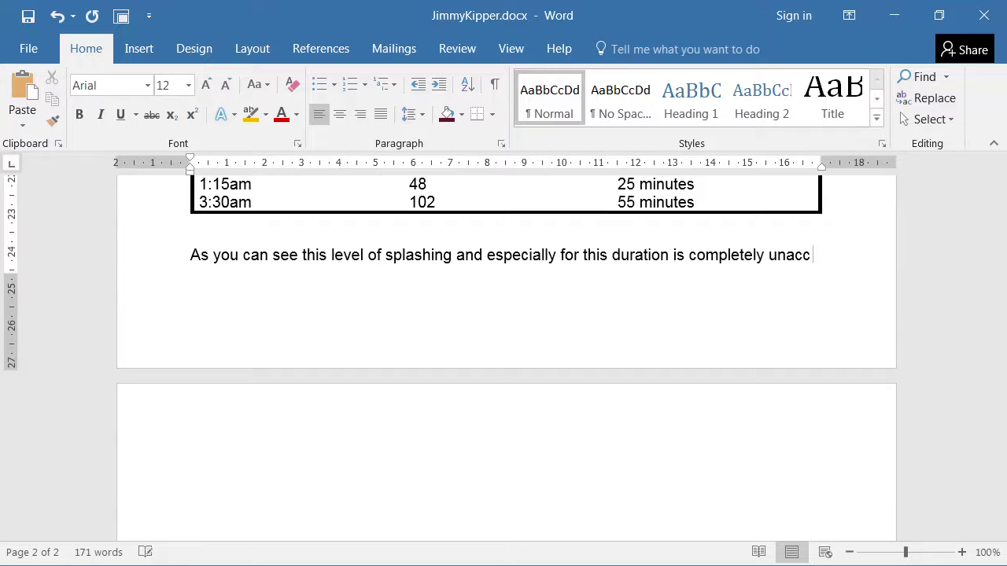
type("eptable and I urge you to stop.")
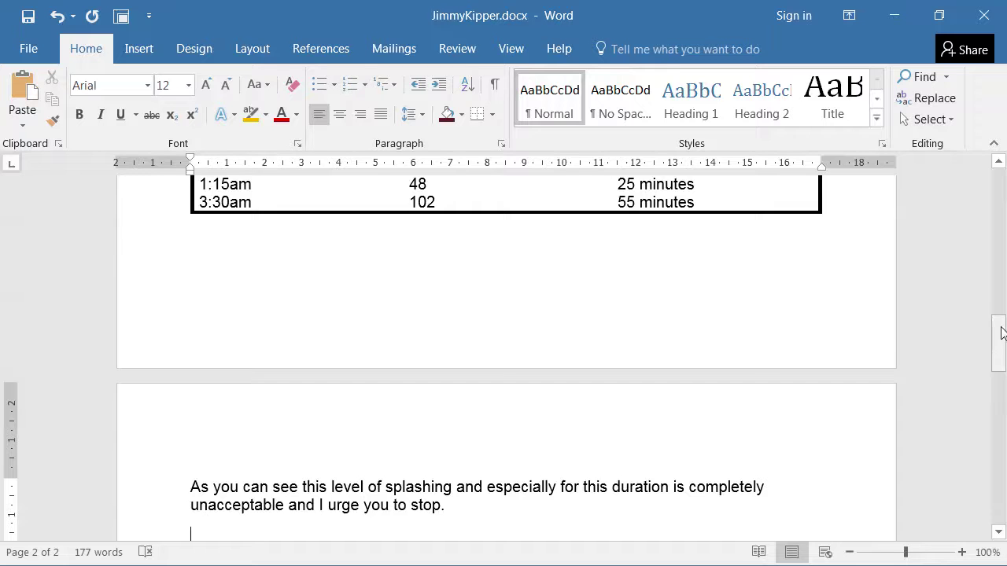
Close the letter below the final paragraph with "Yours sincerely," and the sender's name on the following line.
left_click_drag(995, 346, 995, 371)
left_click(629, 390)
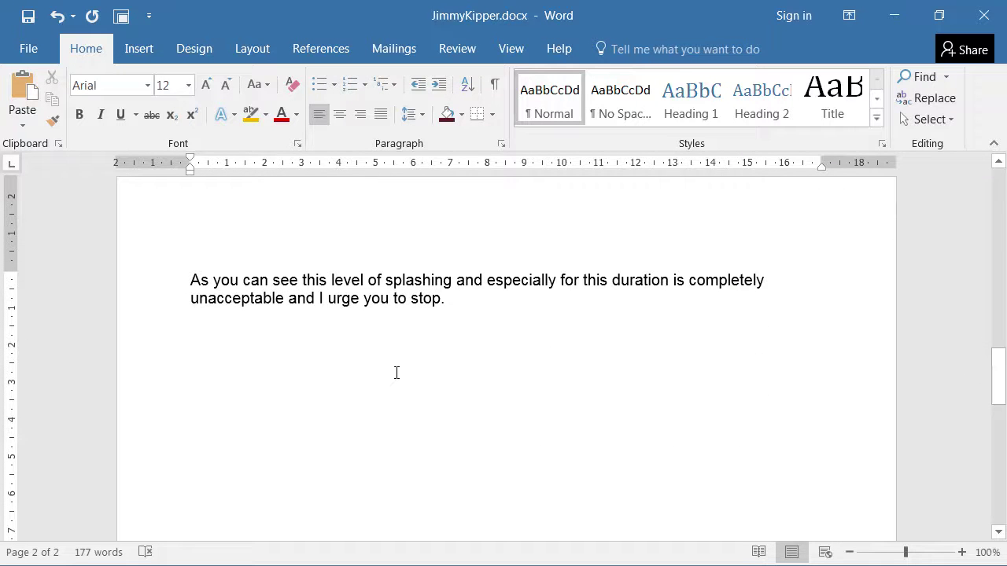
key("Return")
type("Your")
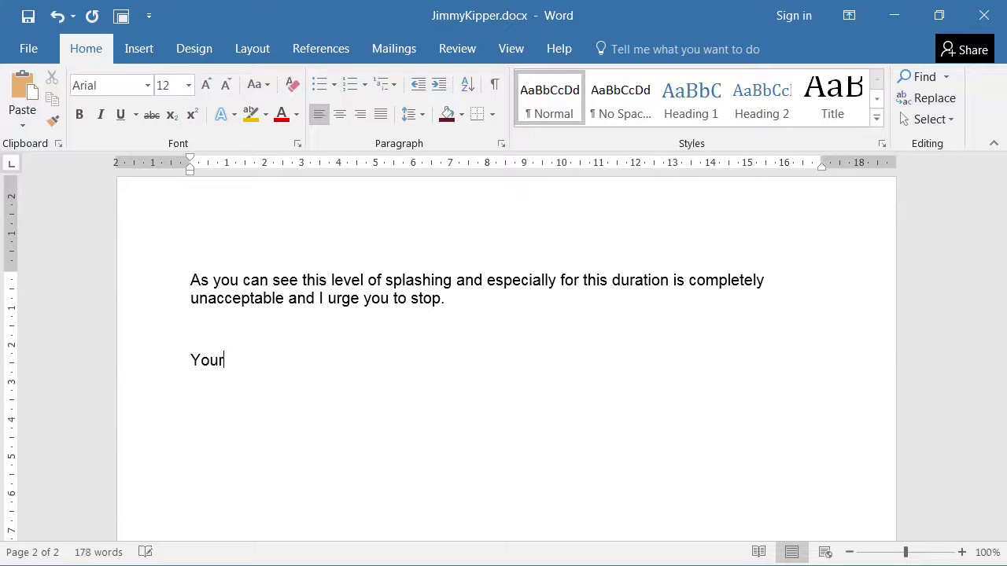
type("s sincerely, Jimmy ")
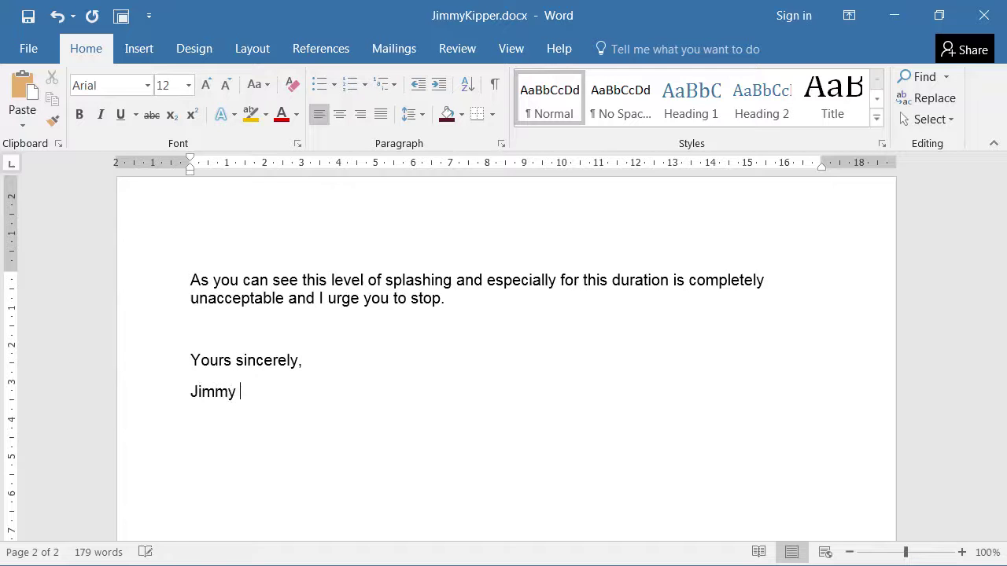
type("Ki")
Review the paragraph indent and spacing settings of the two body paragraphs above the table without changing them.
key("Up")
key("Up")
key("Up")
key("Up")
key("Up")
key("Up")
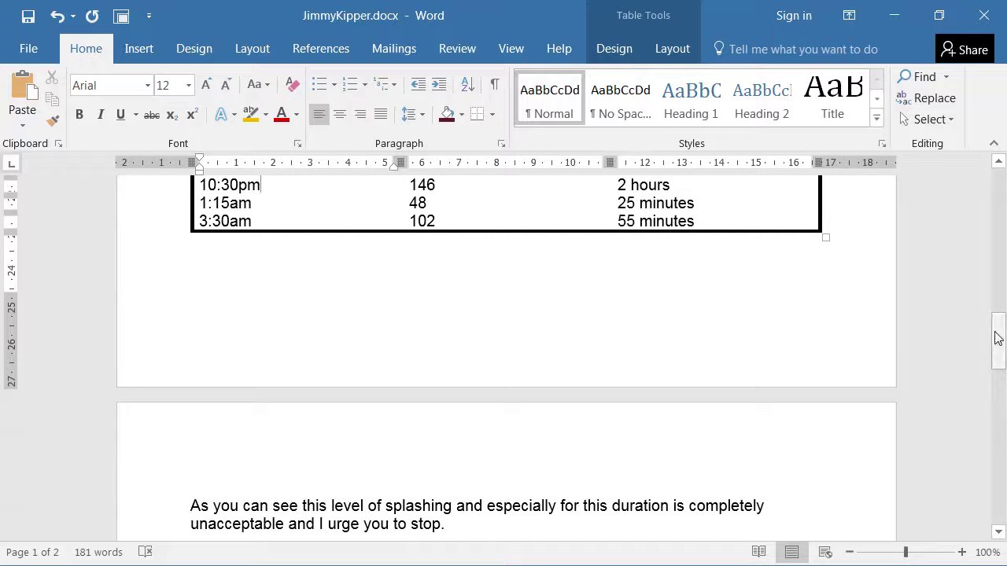
left_click_drag(998, 337, 988, 282)
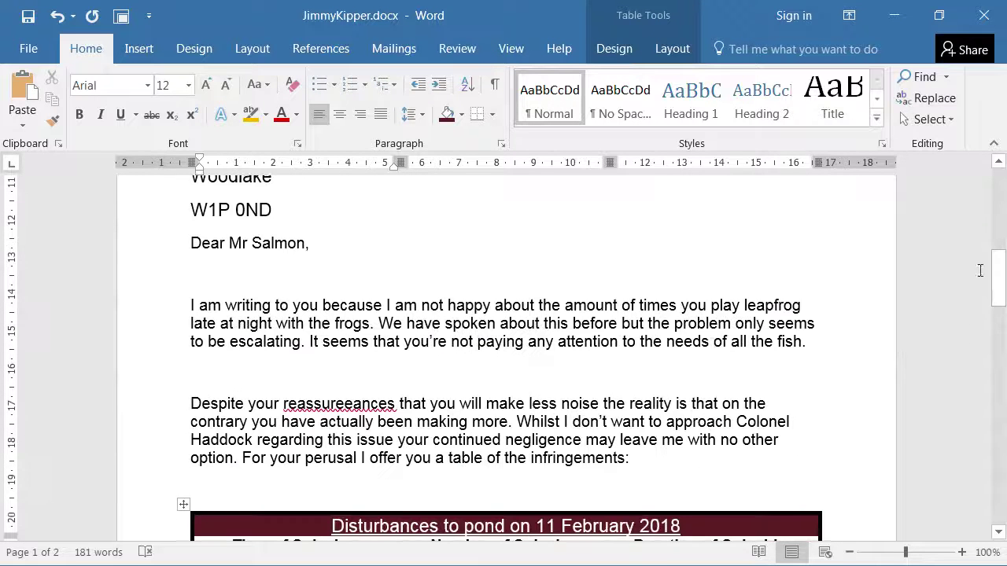
left_click_drag(348, 304, 484, 458)
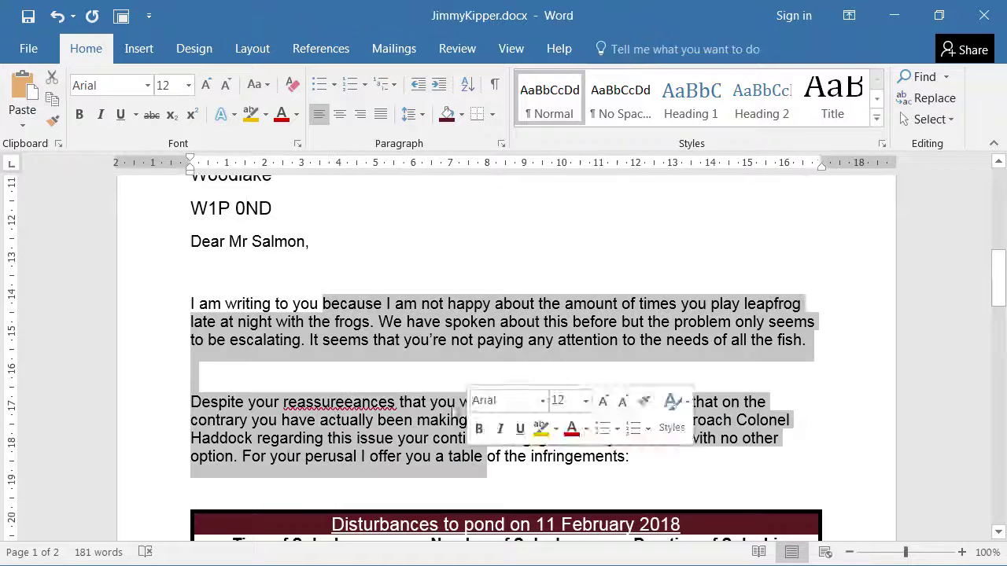
left_click(501, 145)
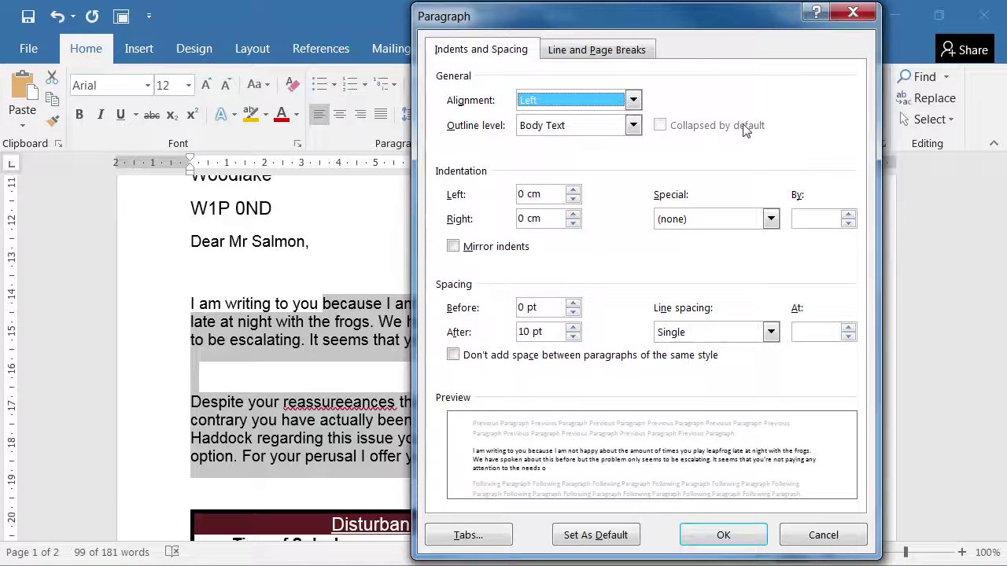
left_click(861, 15)
Run the spelling check on the letter and ignore the flagged word "reassureeances" once.
left_click(475, 275)
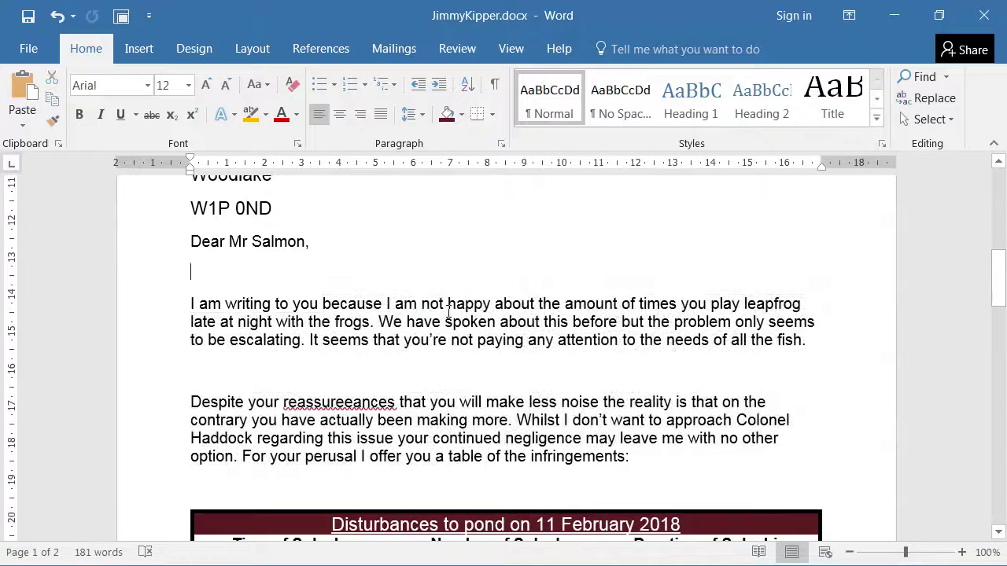
key("F7")
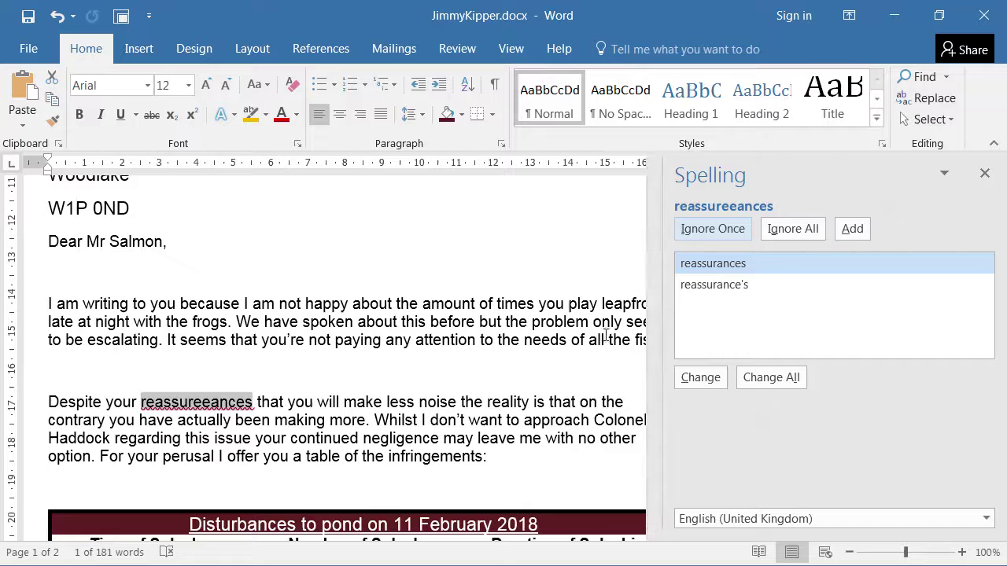
left_click(710, 229)
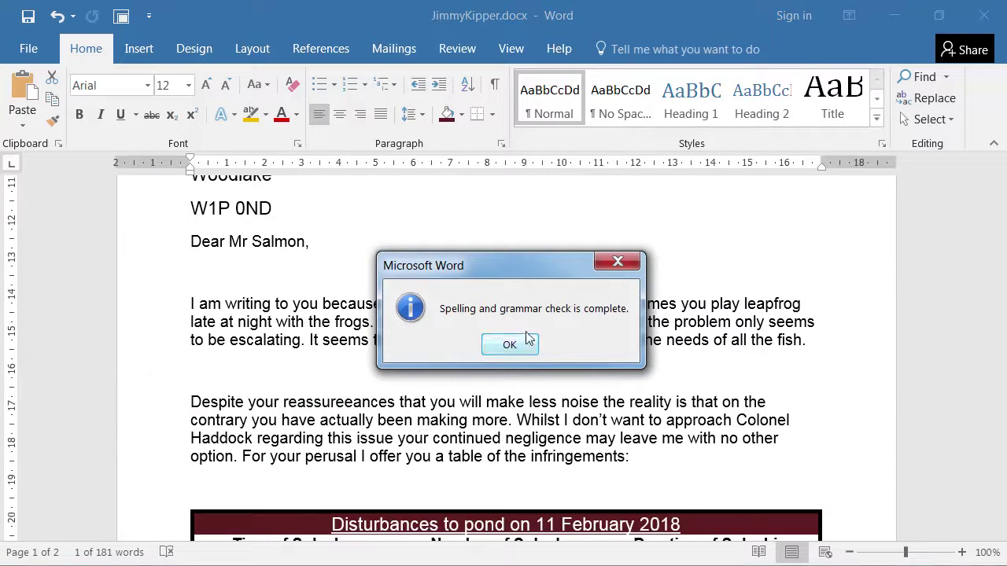
Finish the spelling check and correct "reassureeances" to the suggested "reassurances" in the second body paragraph.
left_click(510, 346)
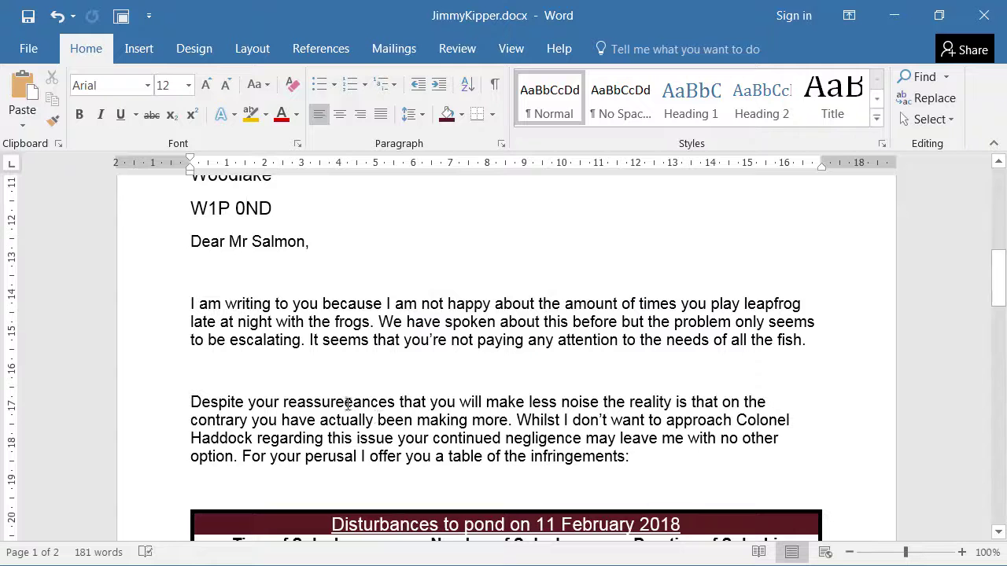
key("BackSpace")
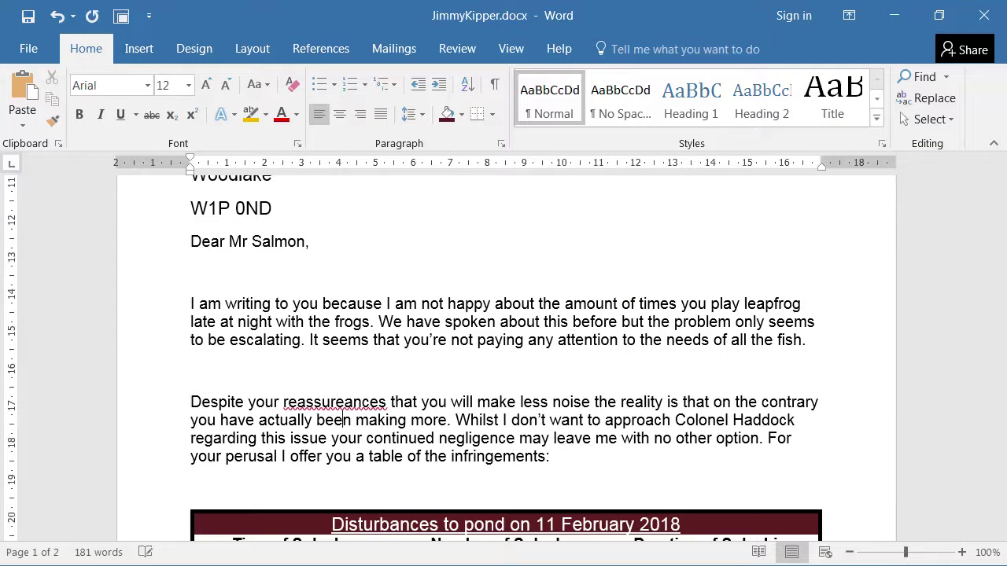
key("Down")
right_click(374, 402)
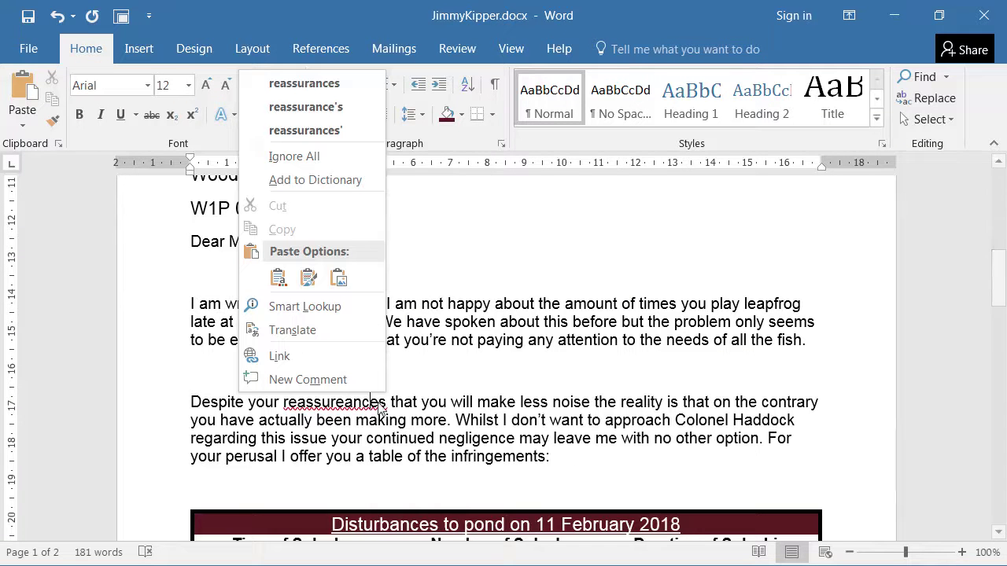
left_click(321, 84)
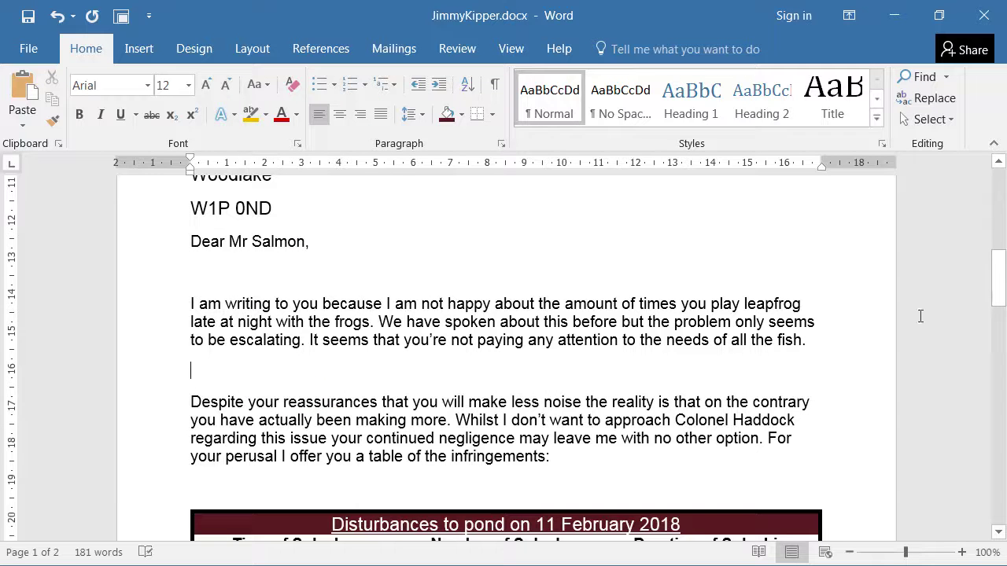
Delete the blank lines above the recipient's address, below the salutation and between the two body paragraphs.
left_click_drag(994, 278, 983, 231)
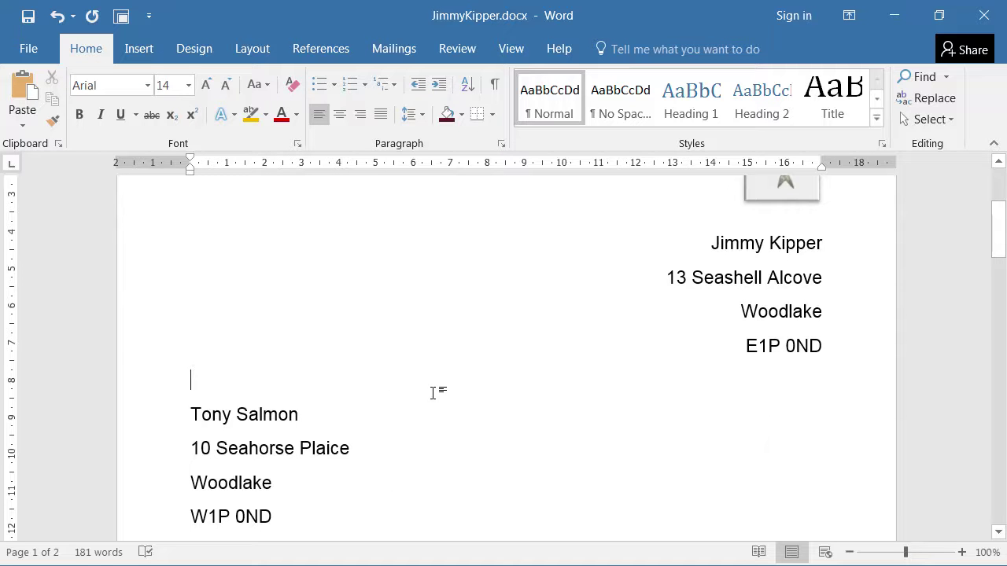
key("BackSpace")
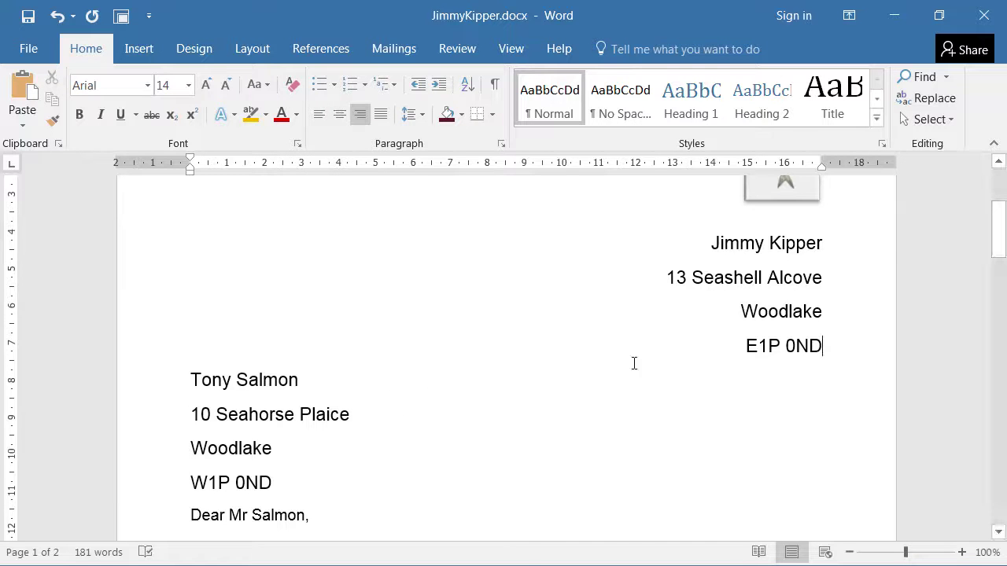
left_click_drag(997, 264, 996, 281)
left_click(220, 348)
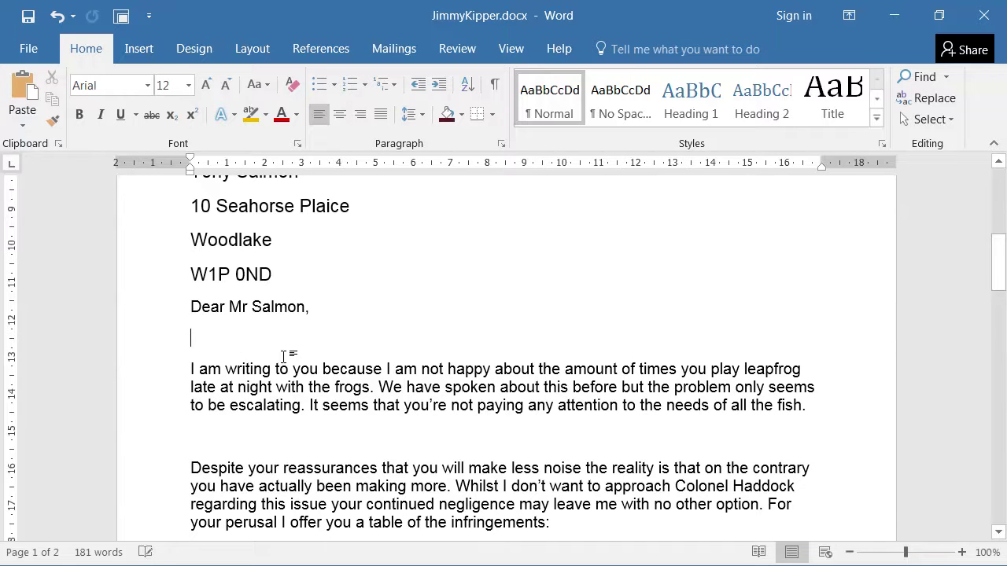
key("ctrl+z")
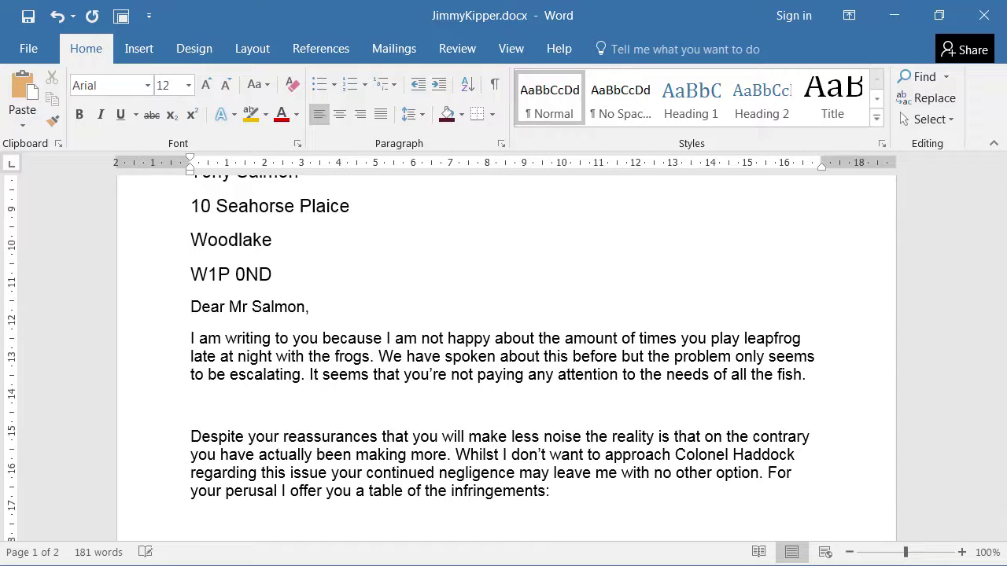
key("ctrl+z")
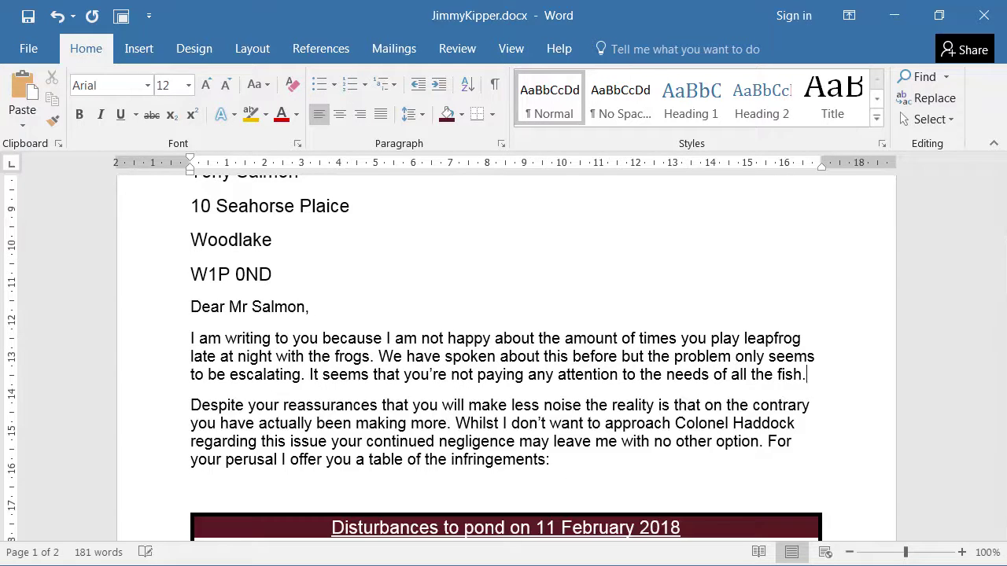
Delete the blank line between the final paragraph and "Yours sincerely,".
left_click_drag(997, 271, 995, 314)
left_click(207, 410)
key("BackSpace")
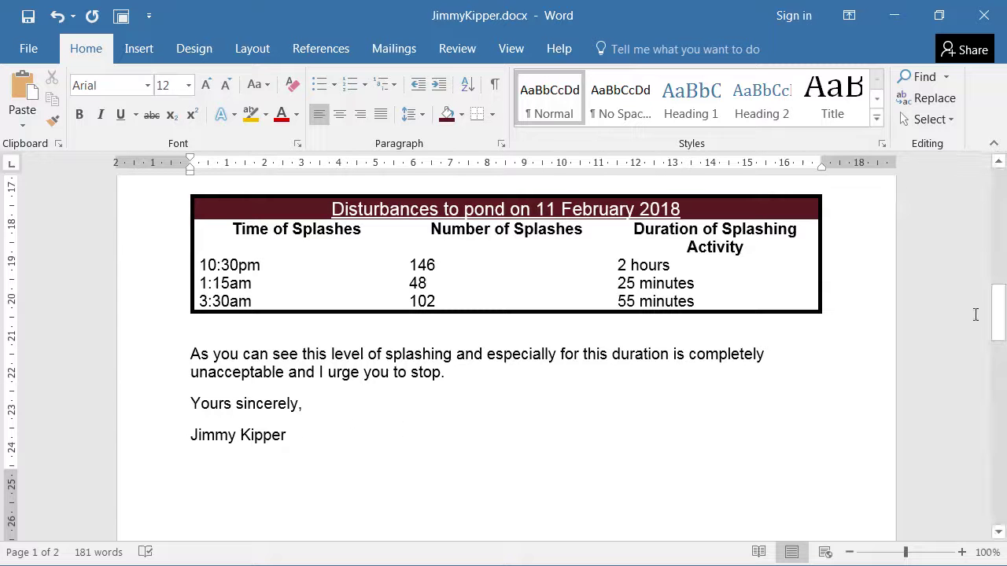
Try removing the blank line above the infringements table and put it back.
left_click_drag(997, 306, 978, 287)
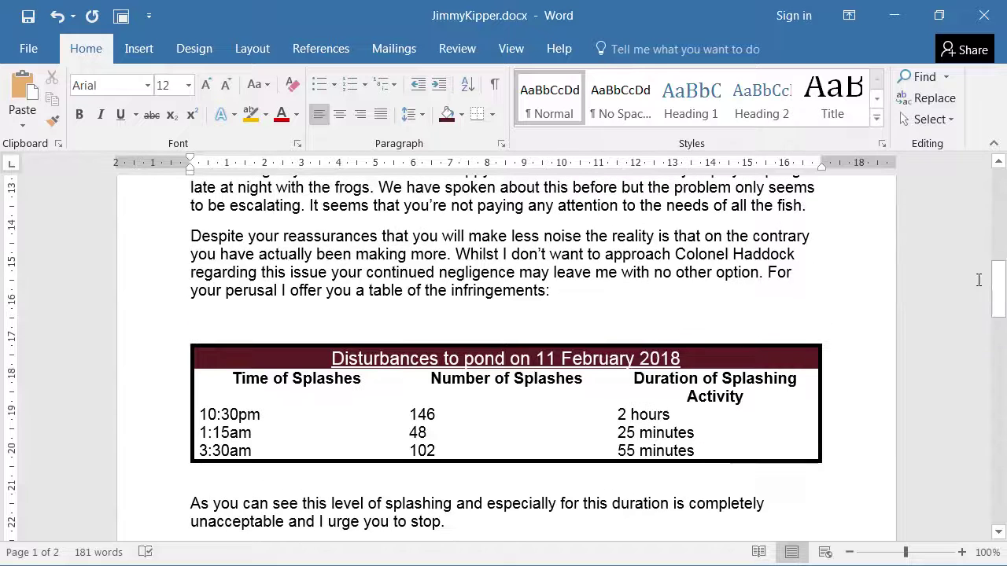
left_click(349, 317)
key("BackSpace")
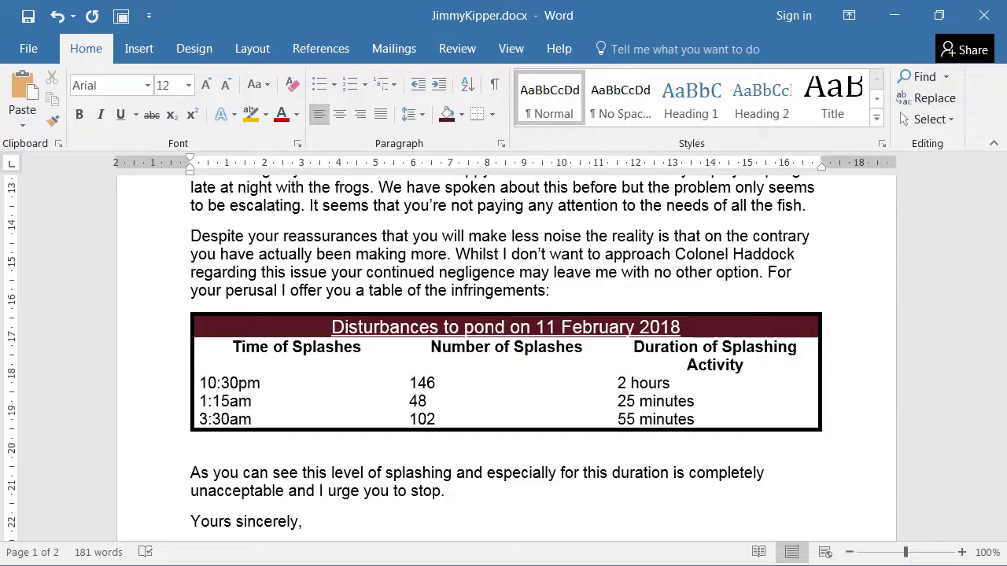
key("Return")
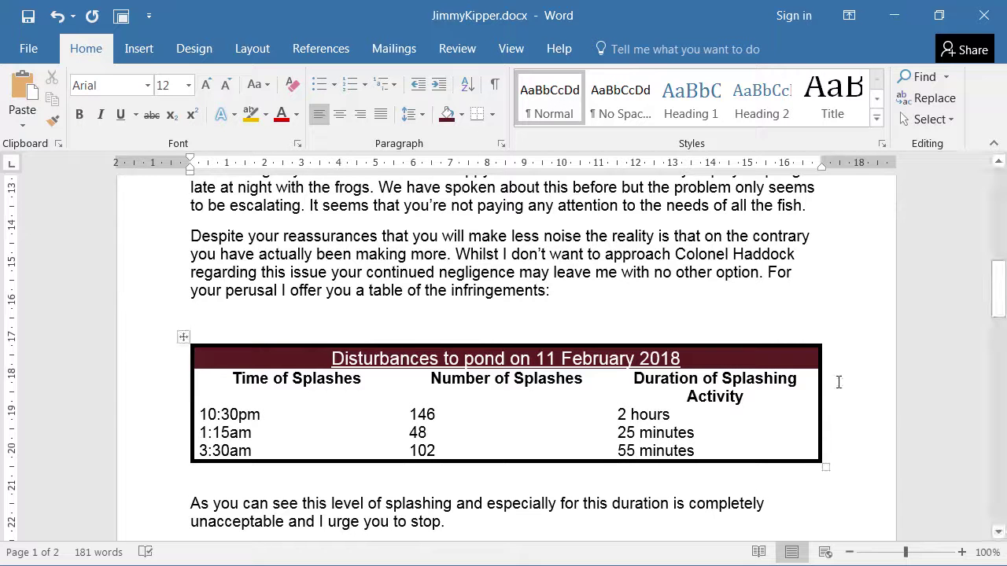
Try to remove the blank second page after the sender's name by changing its empty paragraph's alignment and deleting it.
left_click_drag(997, 306, 997, 349)
left_click(344, 432)
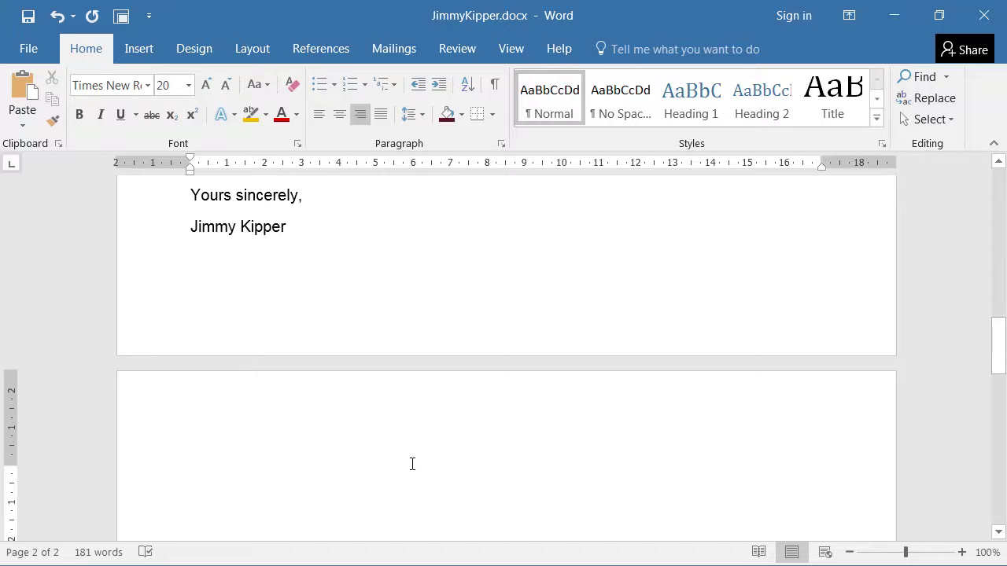
key("ctrl+e")
key("BackSpace")
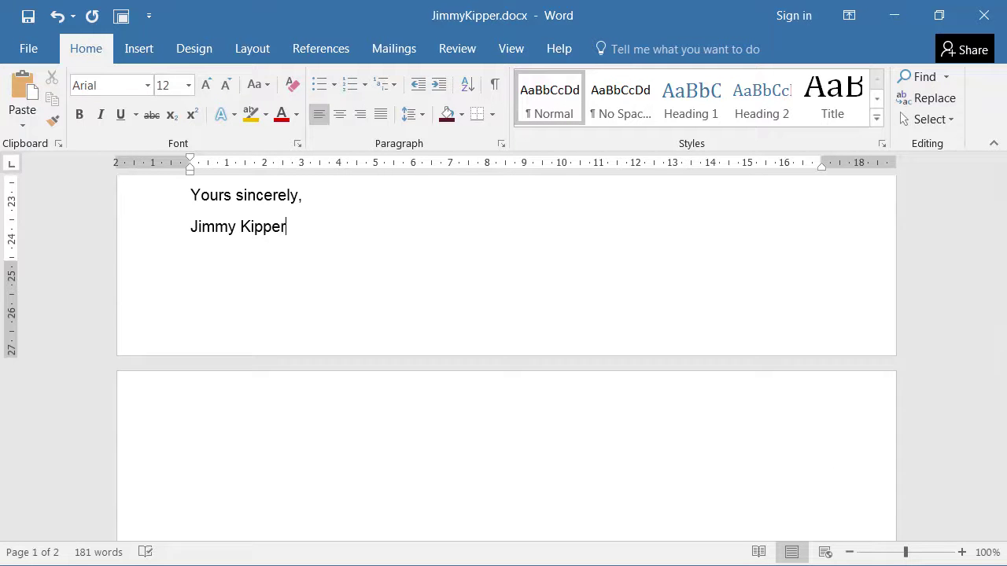
key("ctrl+z")
key("ctrl+l")
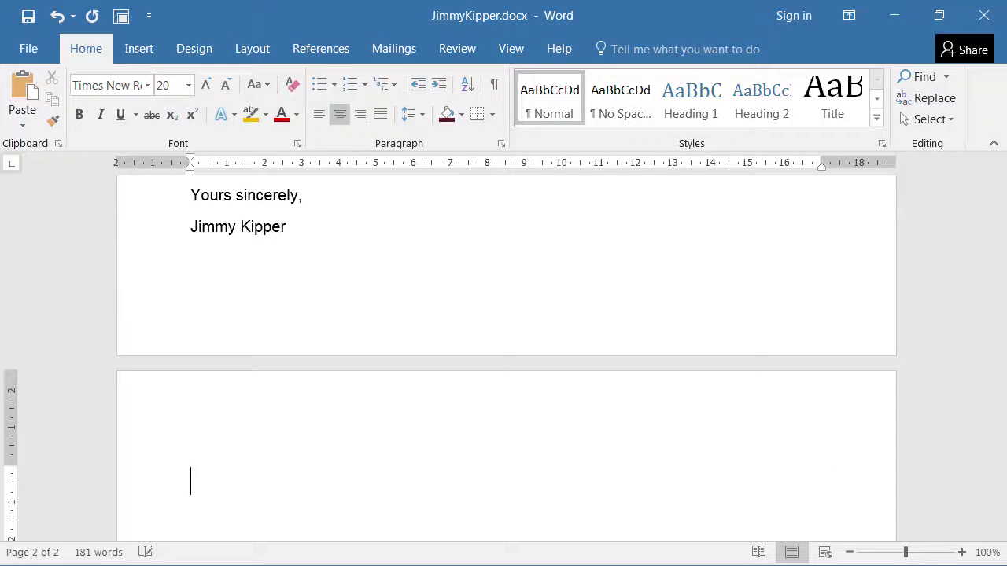
key("BackSpace")
key("ctrl+z")
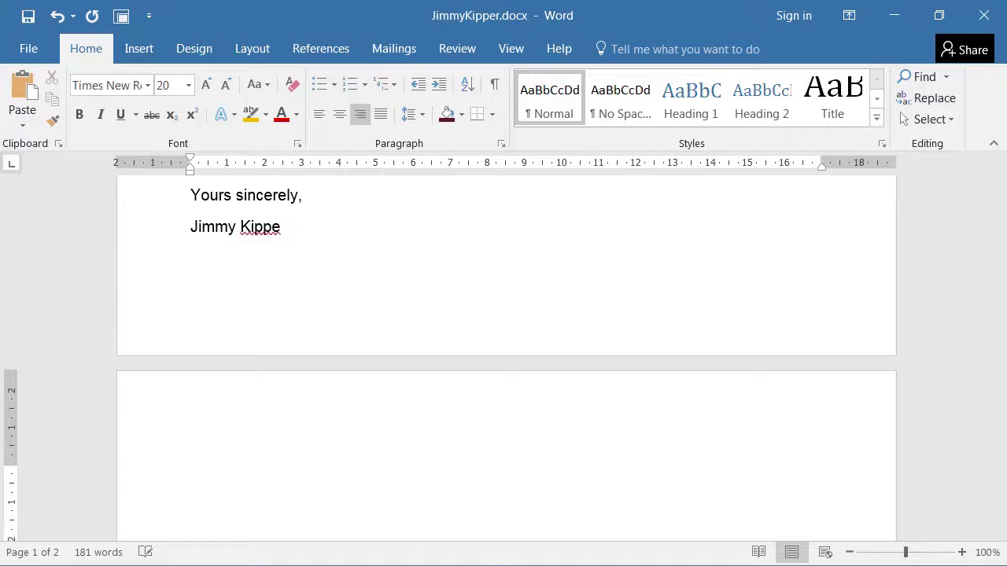
key("Left")
type("r")
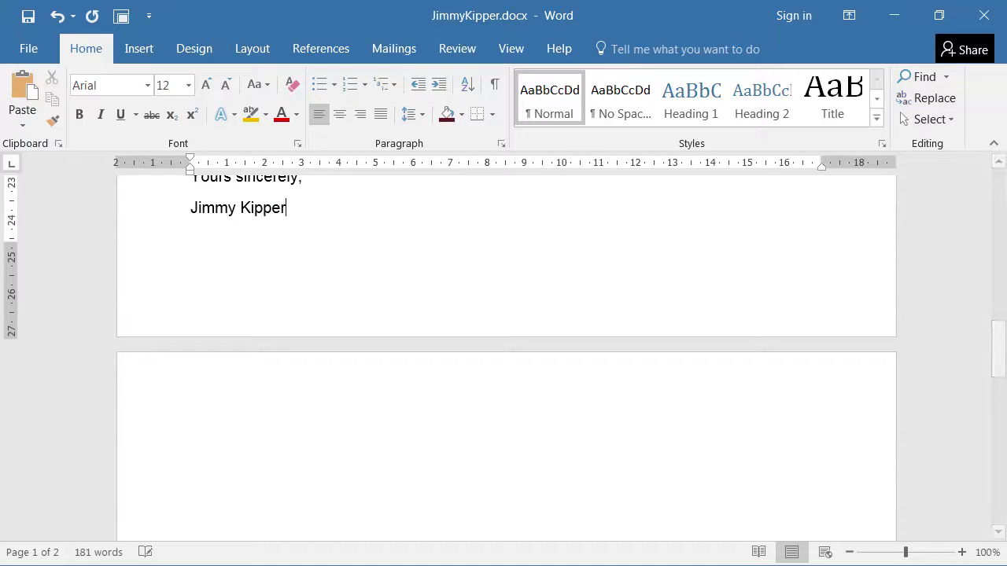
key("Right")
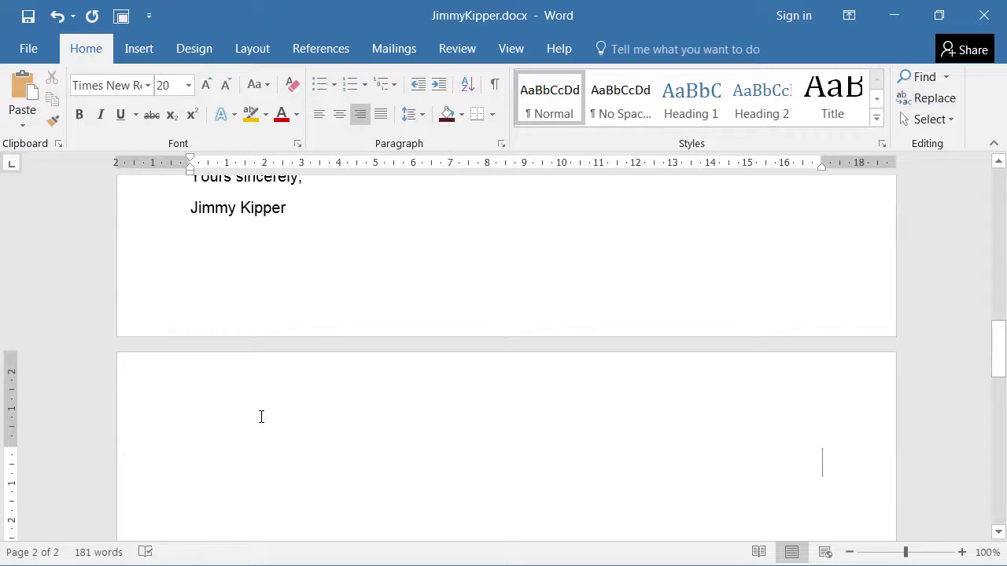
Left-align the empty paragraph on the second page and set its font size to 12.
left_click(319, 114)
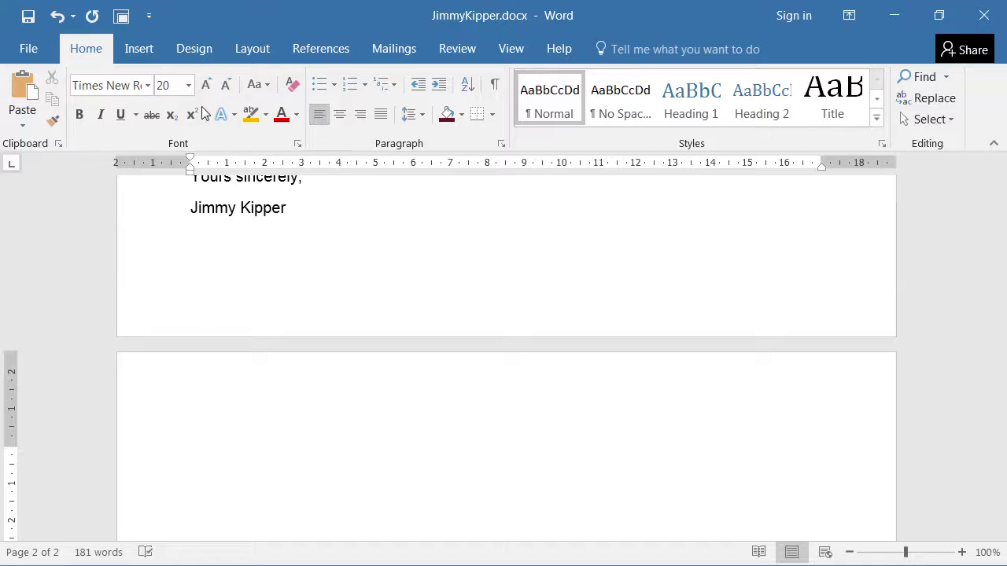
left_click(188, 85)
left_click(165, 182)
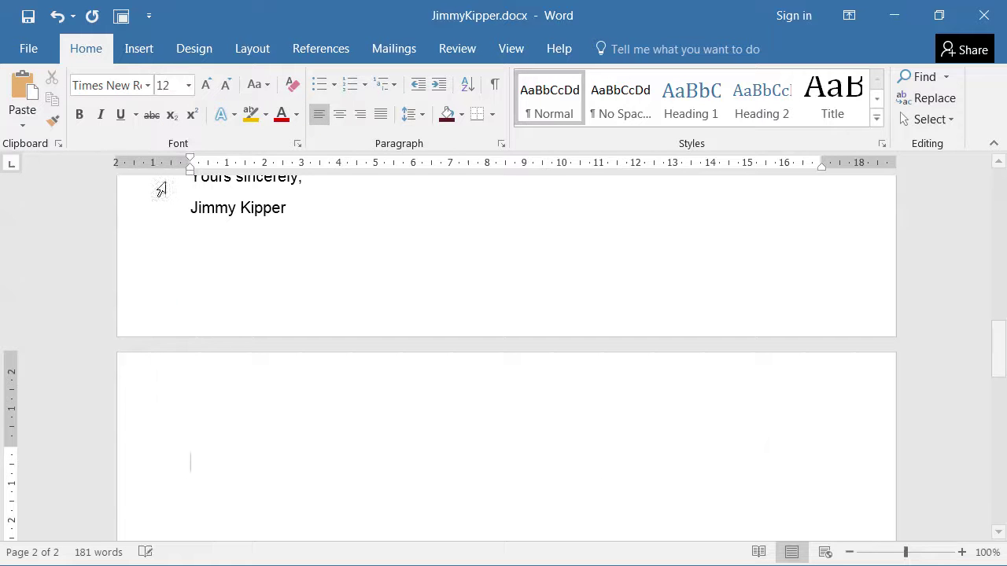
left_click(236, 252)
left_click(227, 403)
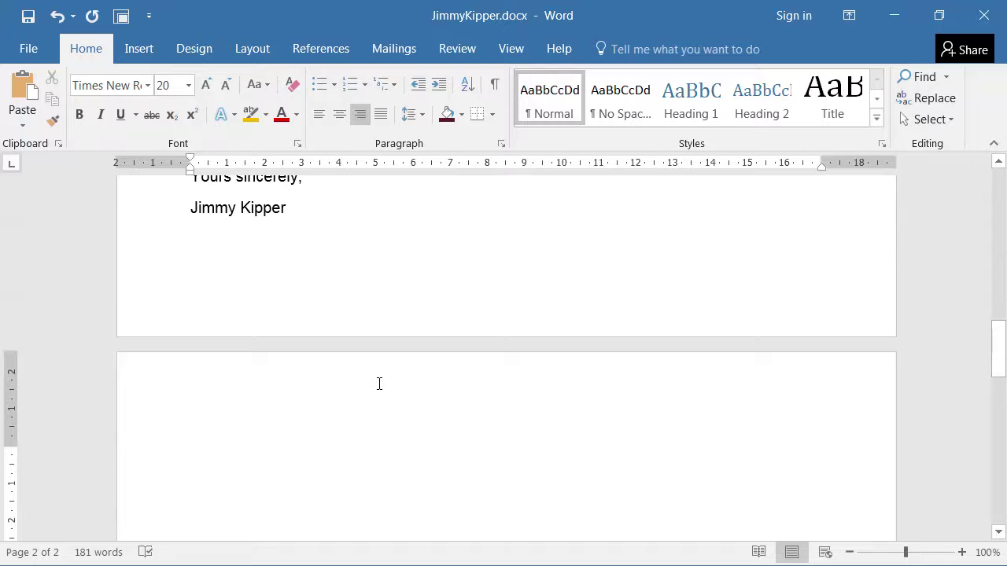
Left-align and delete the empty paragraph on the second page to reduce the letter to one page.
key("ctrl+e")
key("ctrl+l")
key("BackSpace")
key("ctrl+Return")
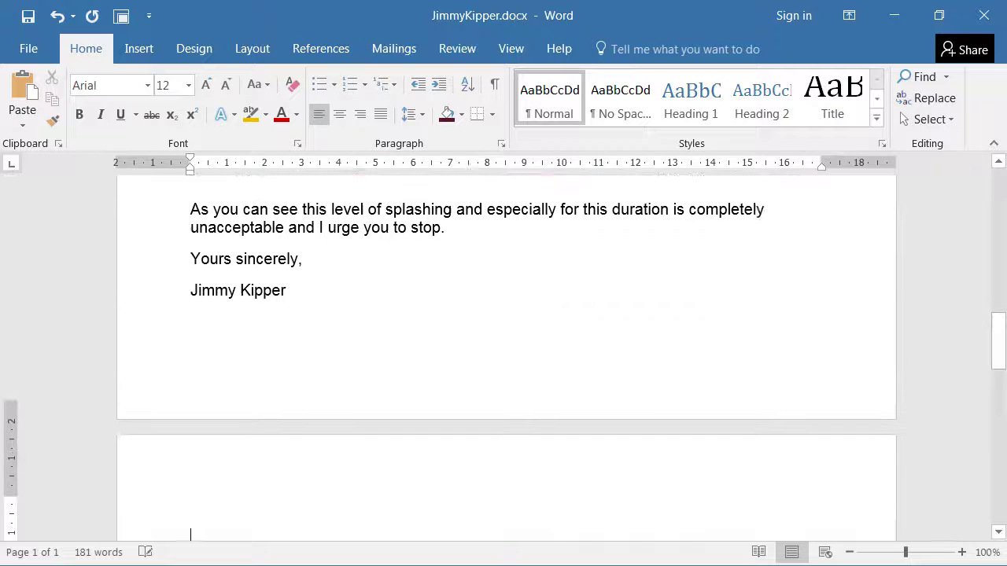
scroll(503, 354, "up", 3)
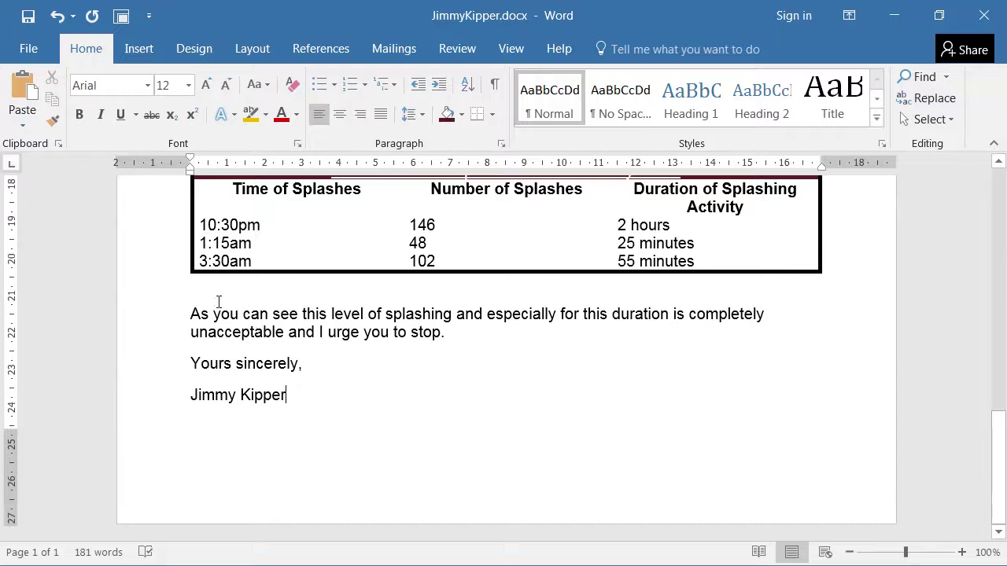
Open the print settings and preview for the letter.
left_click(30, 48)
left_click(74, 286)
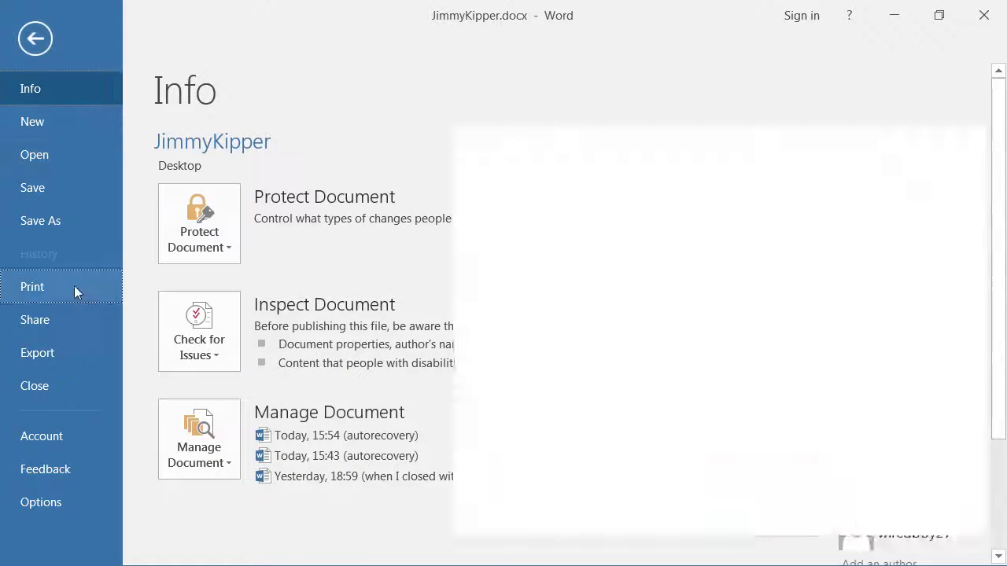